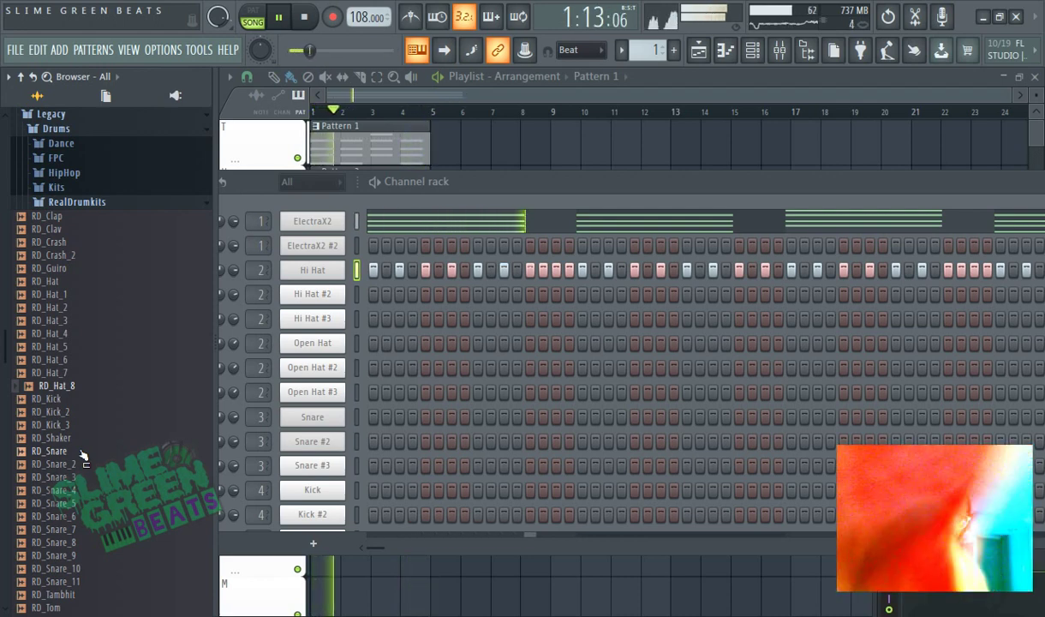
Audition the first RD_Snare samples and load RD_Snare_4 onto the Snare channel
left_click(82, 453)
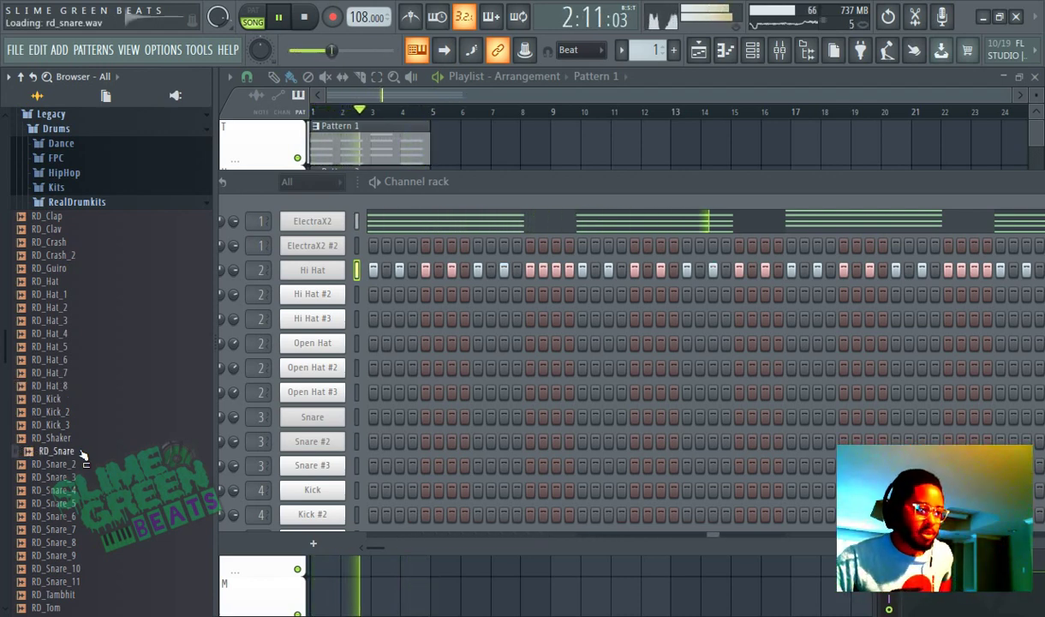
left_click(84, 467)
left_click(82, 478)
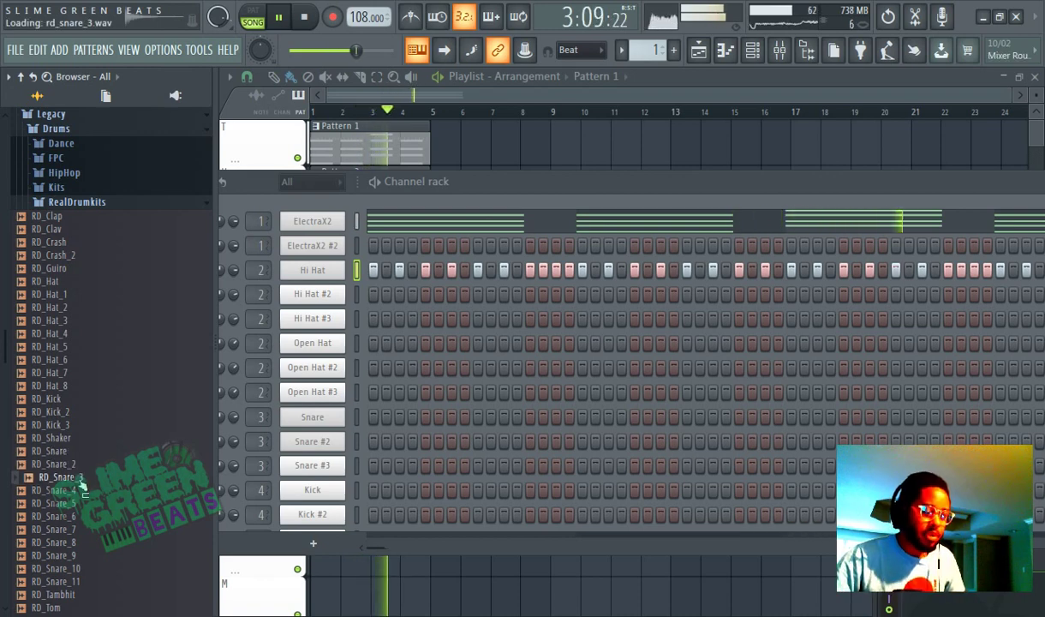
left_click(77, 491)
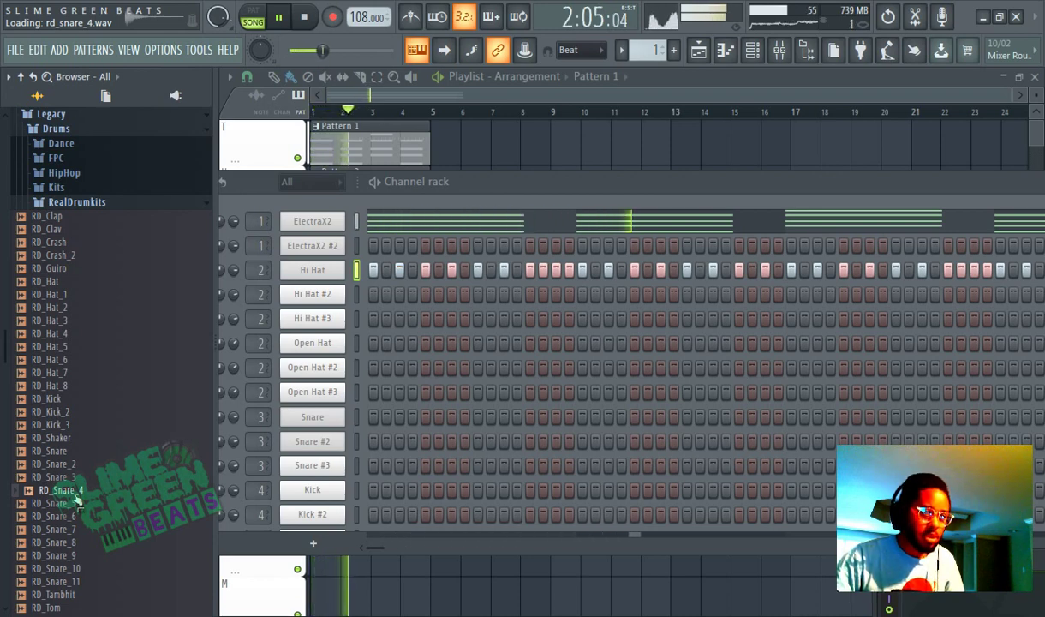
left_click_drag(77, 501, 317, 418)
Audition the remaining RD_Snare samples and replace the Snare #2 channel's sample with RD_Snare_9
scroll(81, 497, "down", 2)
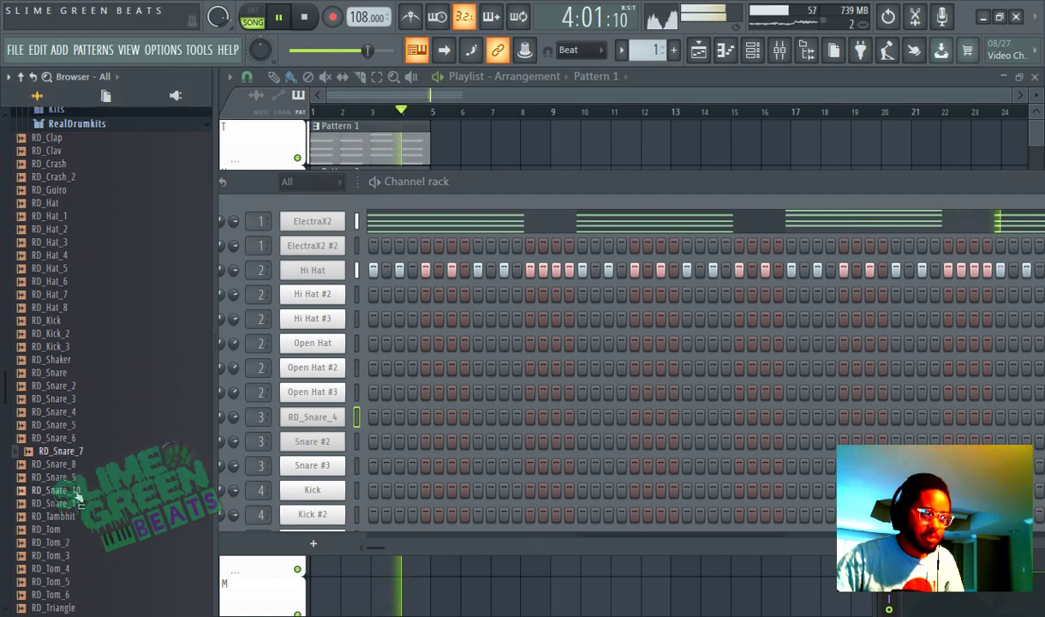
scroll(84, 488, "up", 6)
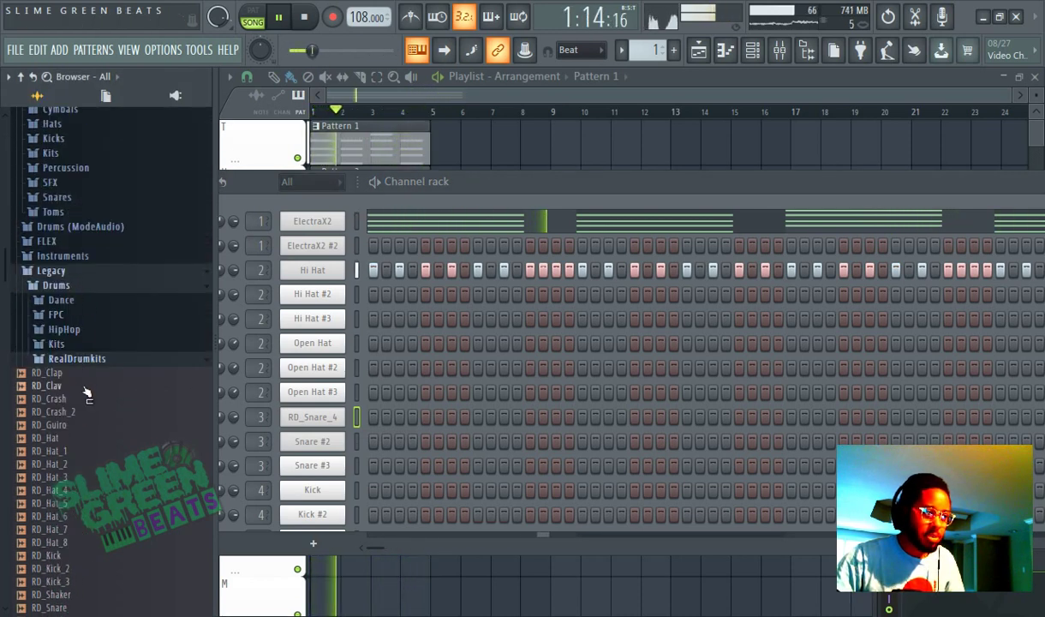
scroll(82, 439, "down", 6)
scroll(79, 386, "down", 4)
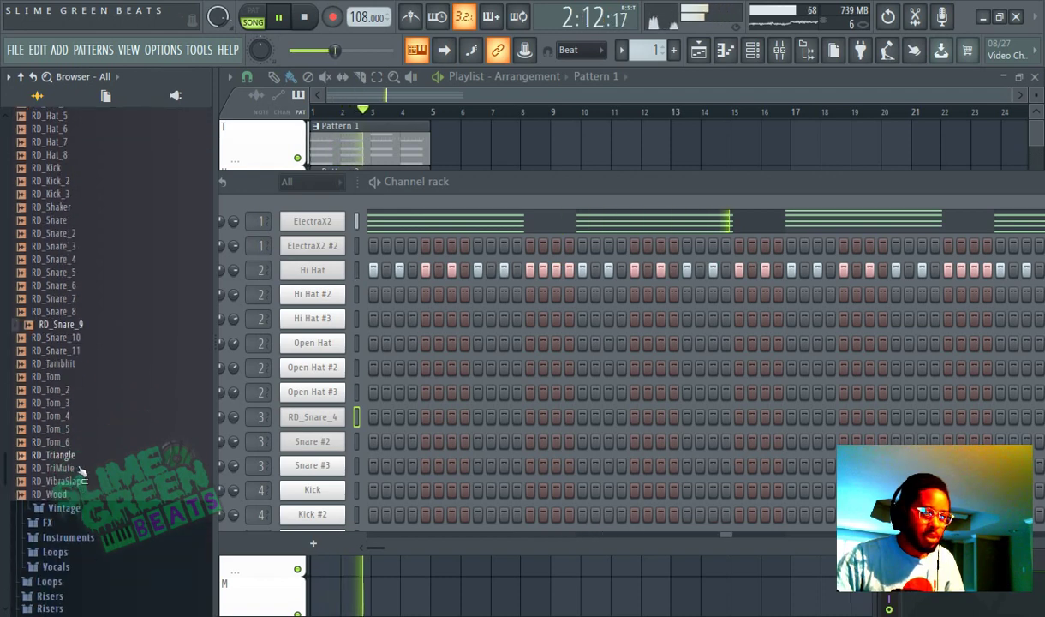
left_click(76, 334)
left_click(75, 323)
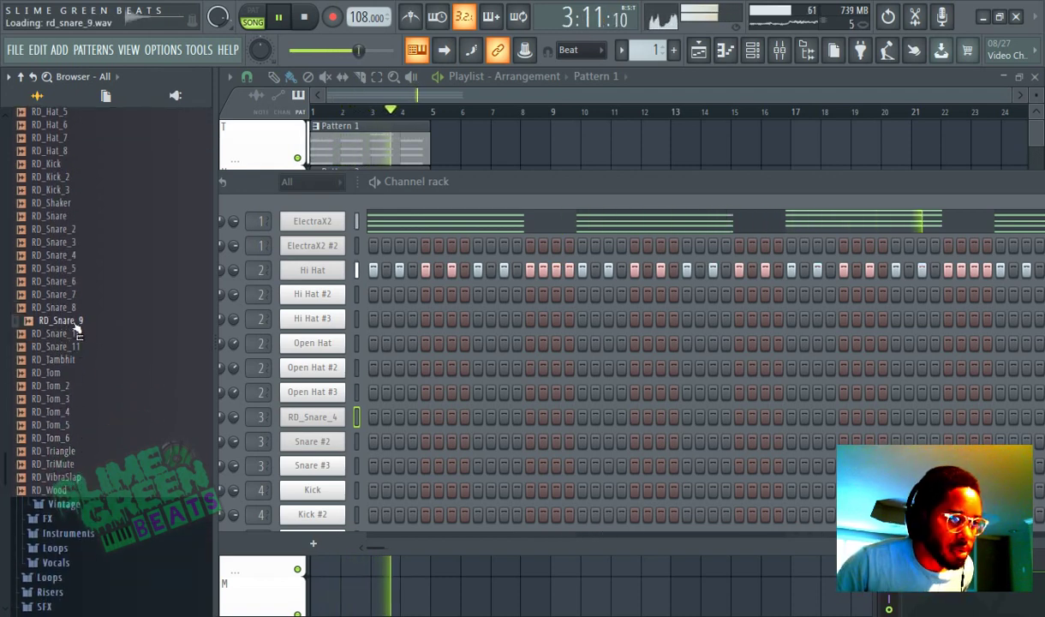
left_click_drag(75, 328, 321, 444)
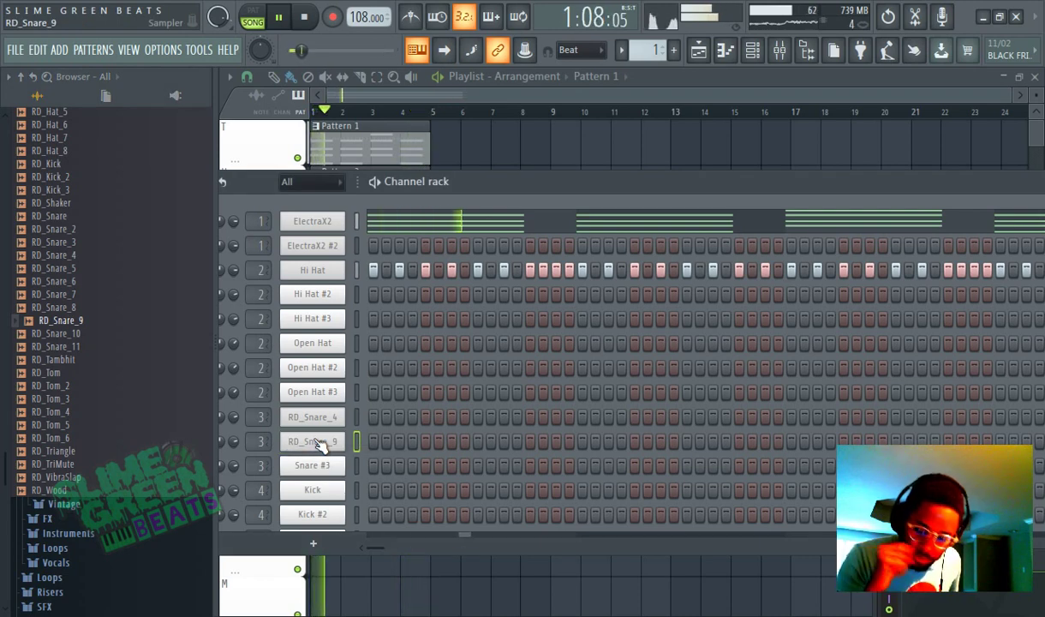
Audition the RealDrumkits tom and percussion samples, from RD_Tom through RD_Wood
left_click(116, 373)
left_click(105, 388)
left_click(98, 403)
left_click(97, 427)
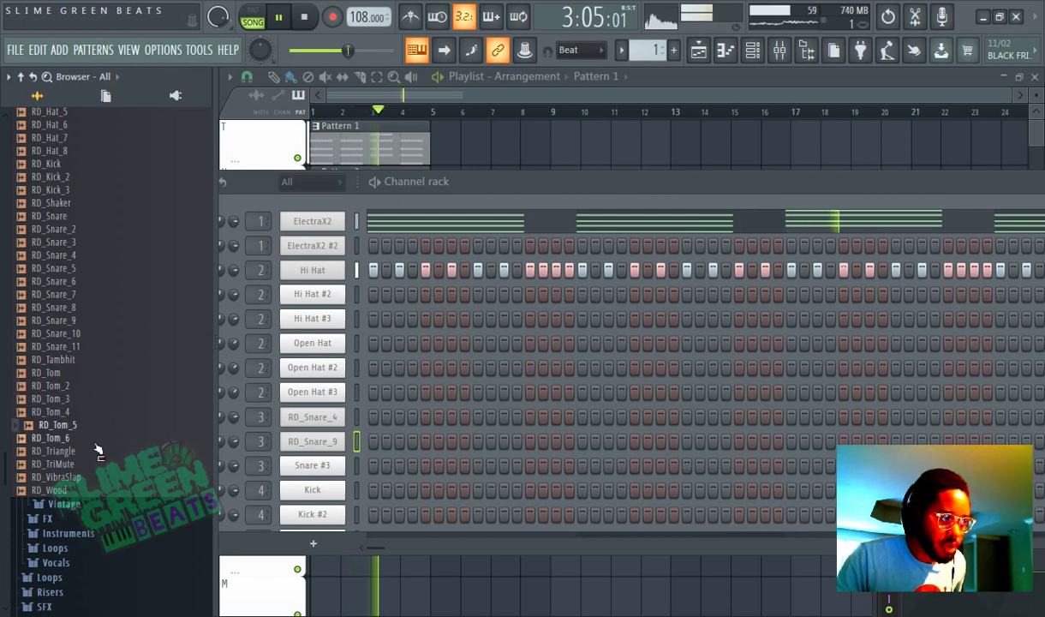
left_click(98, 454)
left_click(97, 465)
left_click(96, 477)
left_click(94, 489)
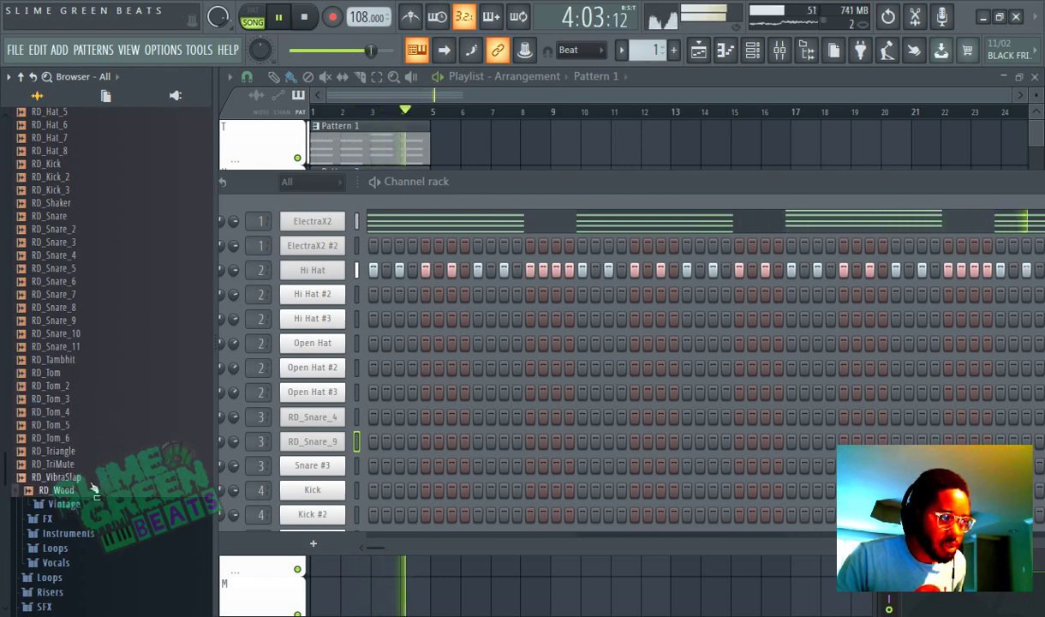
Audition the RealDrumkits kick and hat samples, working backwards to RD_Hat_3, and collapse the folder
scroll(89, 428, "up", 4)
left_click(88, 306)
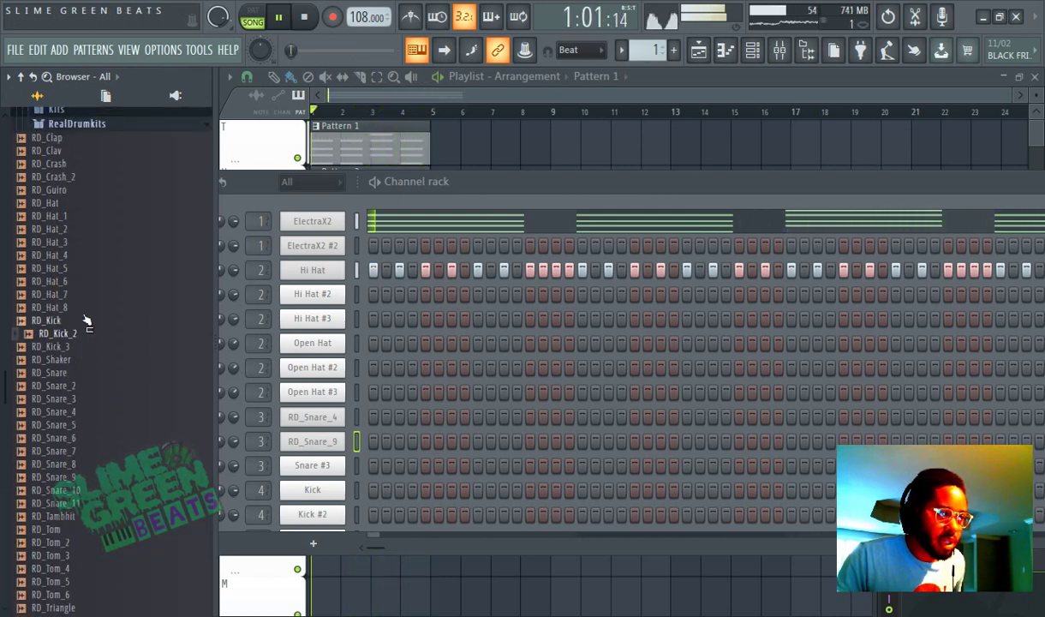
left_click(87, 295)
left_click(87, 279)
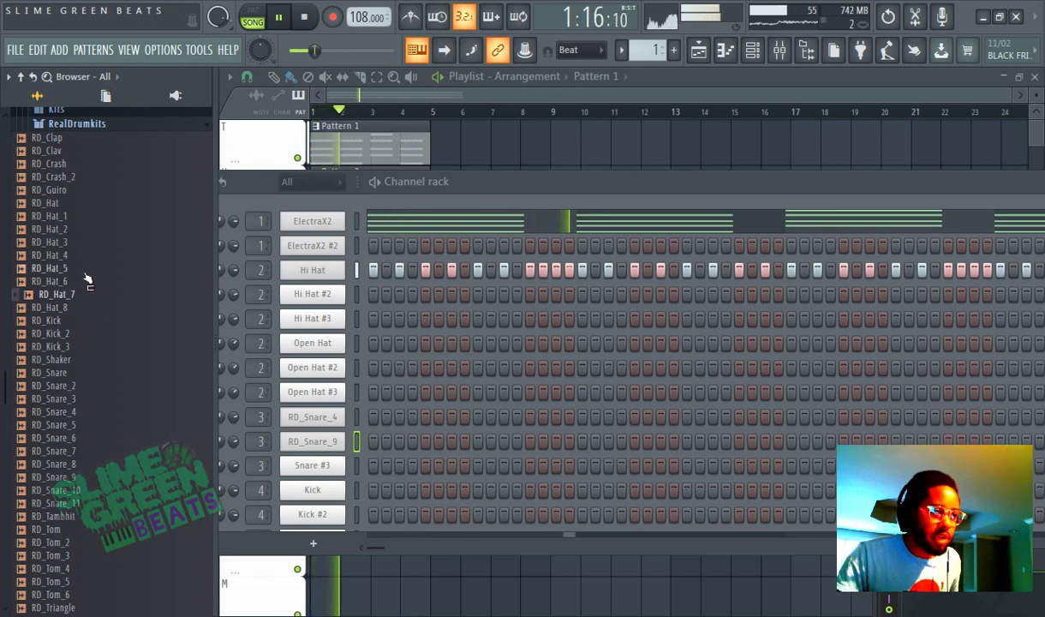
left_click(93, 256)
left_click(99, 243)
scroll(98, 251, "up", 4)
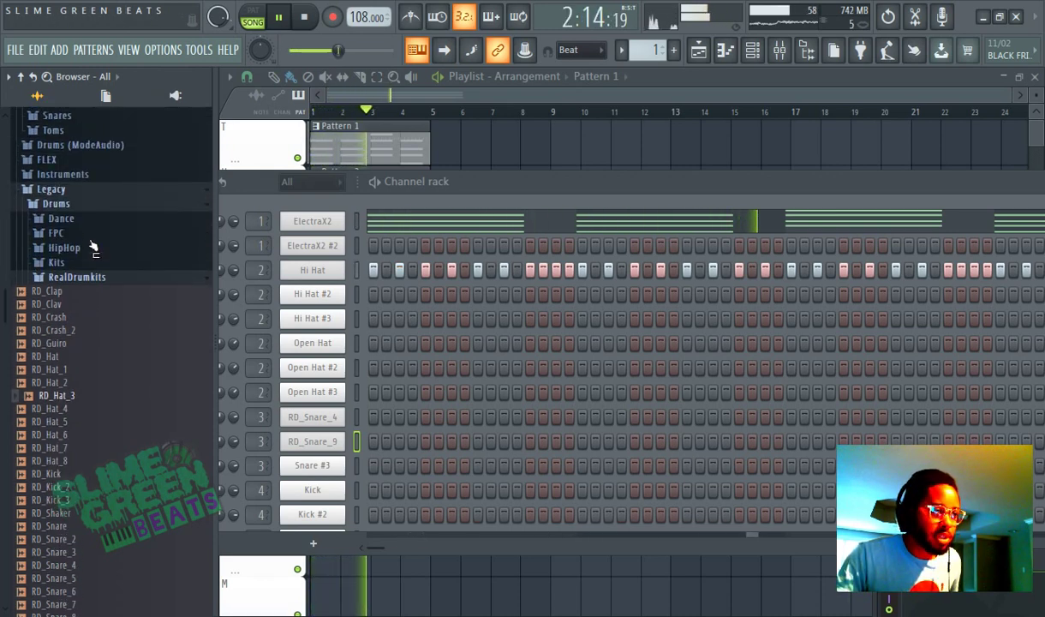
left_click(99, 282)
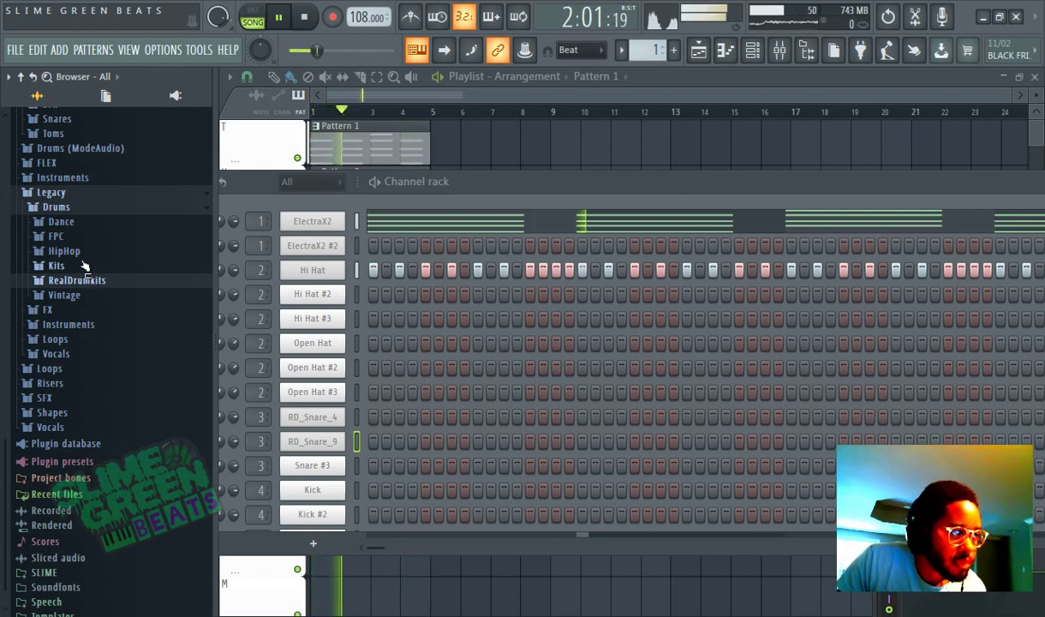
Audition the hats in the HipHop drum folder and replace the Hi Hat #2 channel's sample with HIP_Hat_6
left_click(81, 252)
left_click(81, 280)
left_click(82, 318)
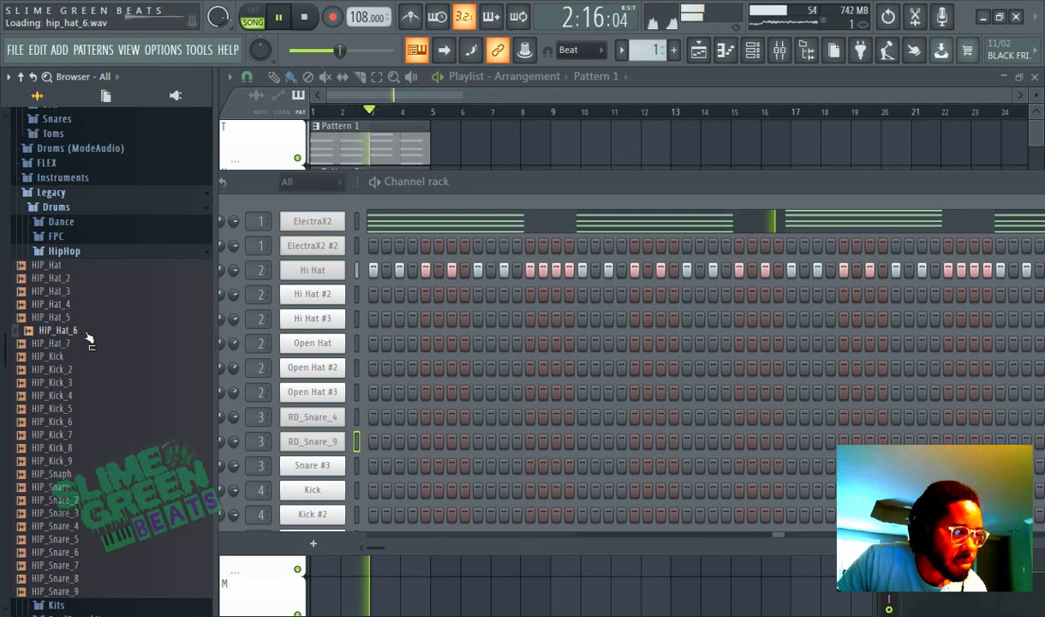
left_click(90, 357)
left_click(84, 333)
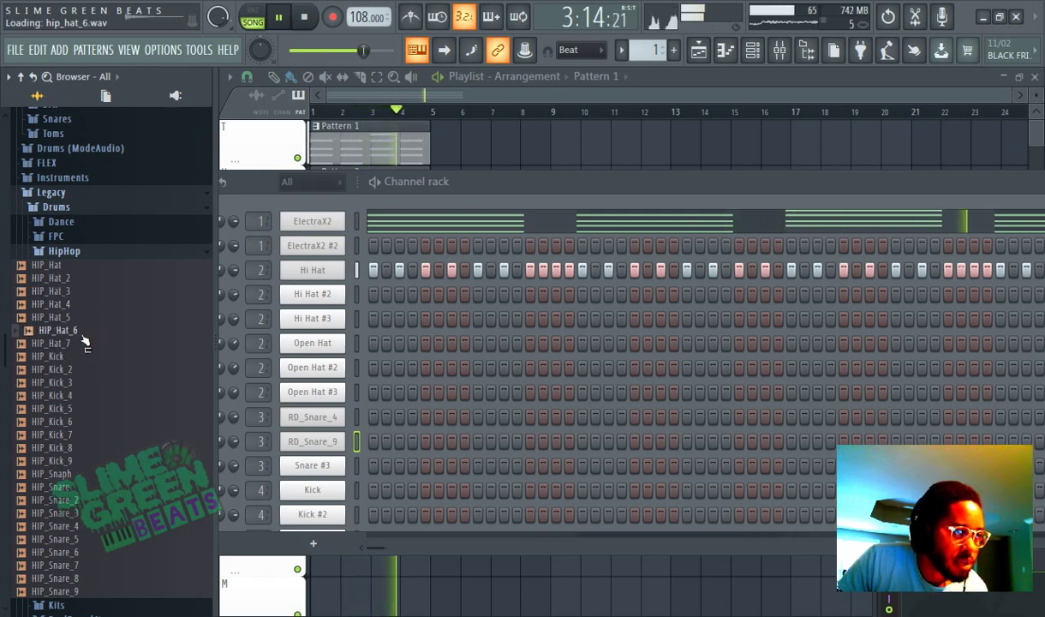
left_click_drag(84, 343, 322, 296)
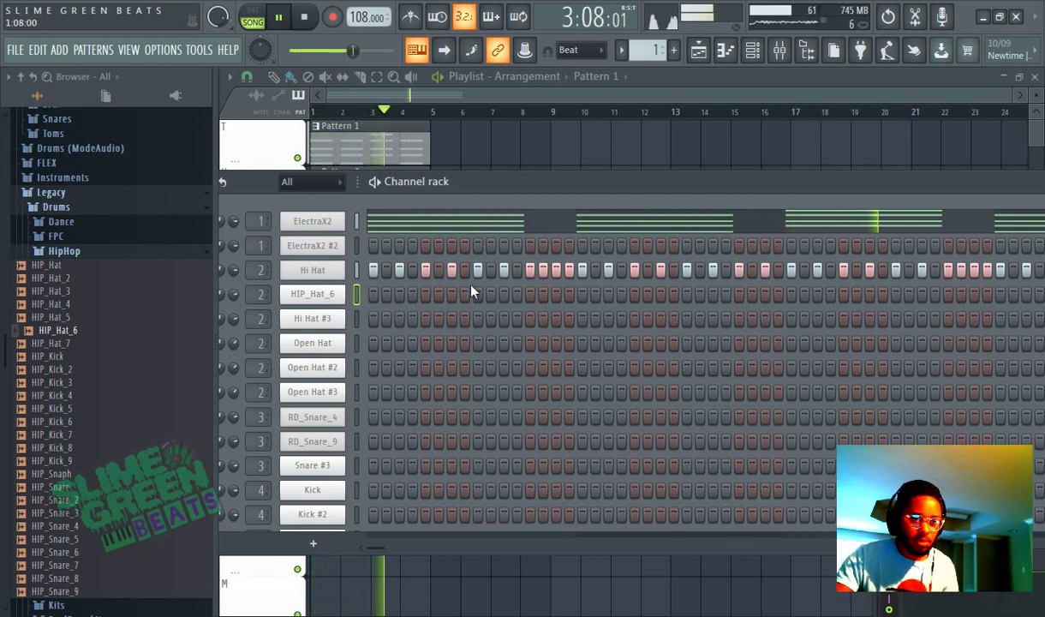
Program HIP_Hat_6 hits on steps 1, 3, 5 and 9 of both bar 1 and bar 2
left_click(374, 295)
left_click(412, 295)
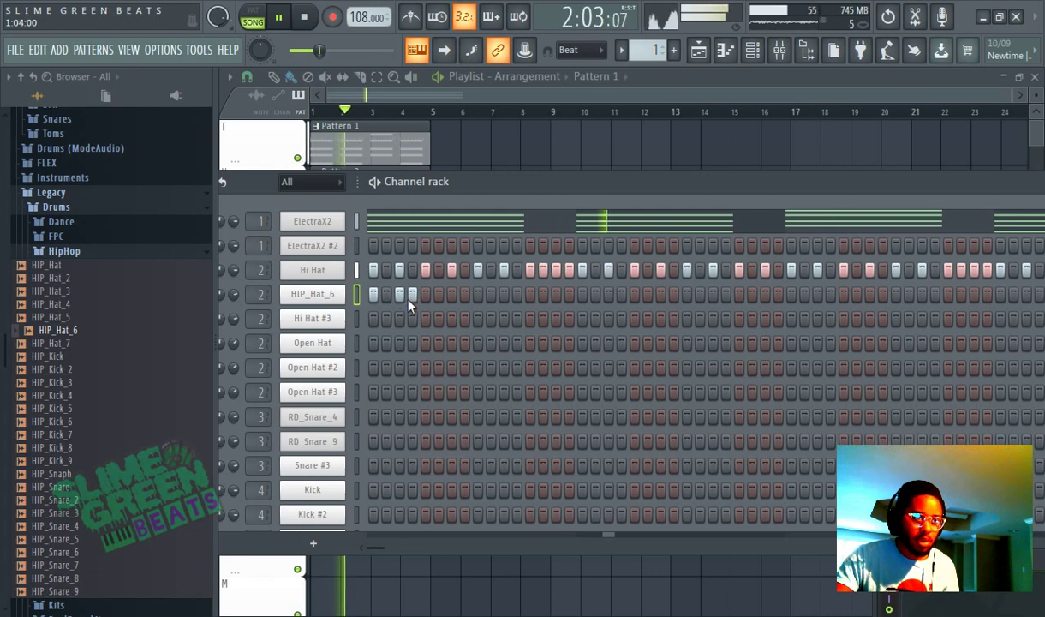
left_click(426, 295)
left_click(478, 295)
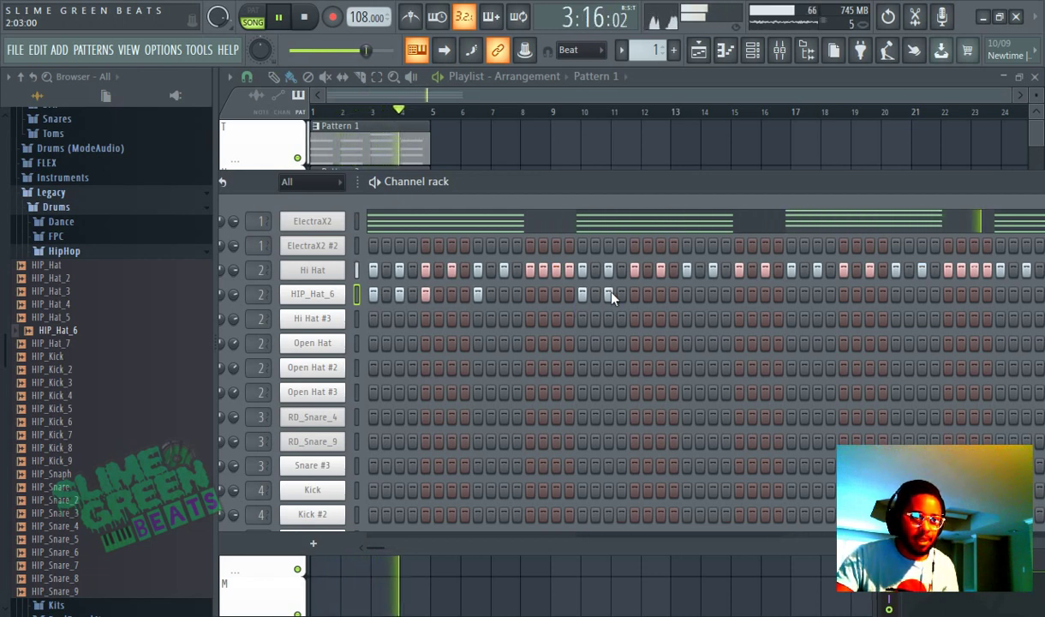
left_click(635, 295)
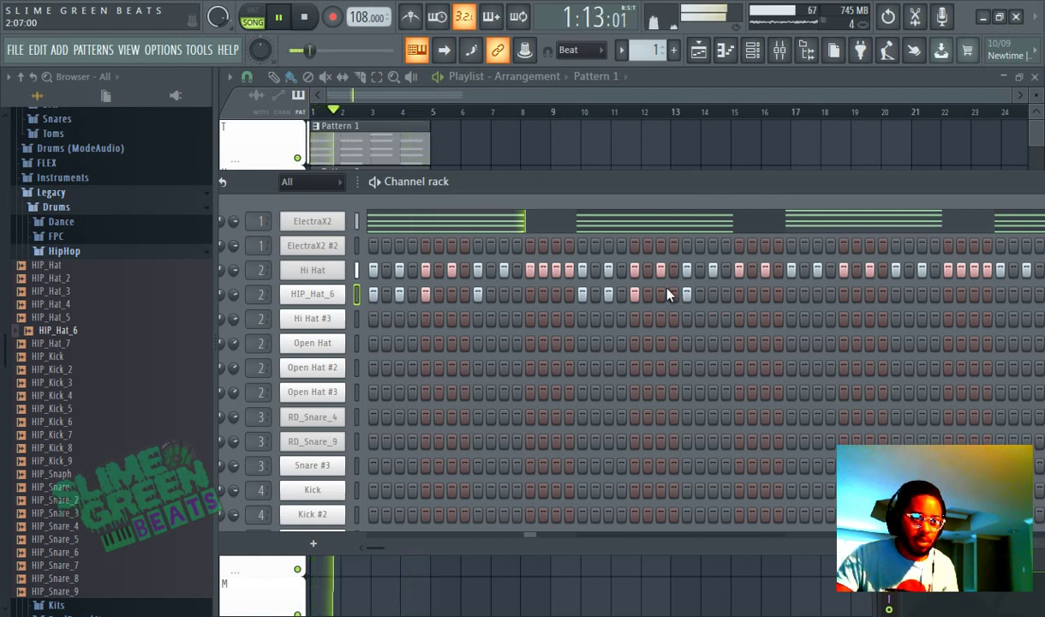
Add HIP_Hat_6 hits on steps 1, 3, 5, 7 and 9 of bar 3
left_click(791, 294)
left_click(817, 294)
left_click(844, 294)
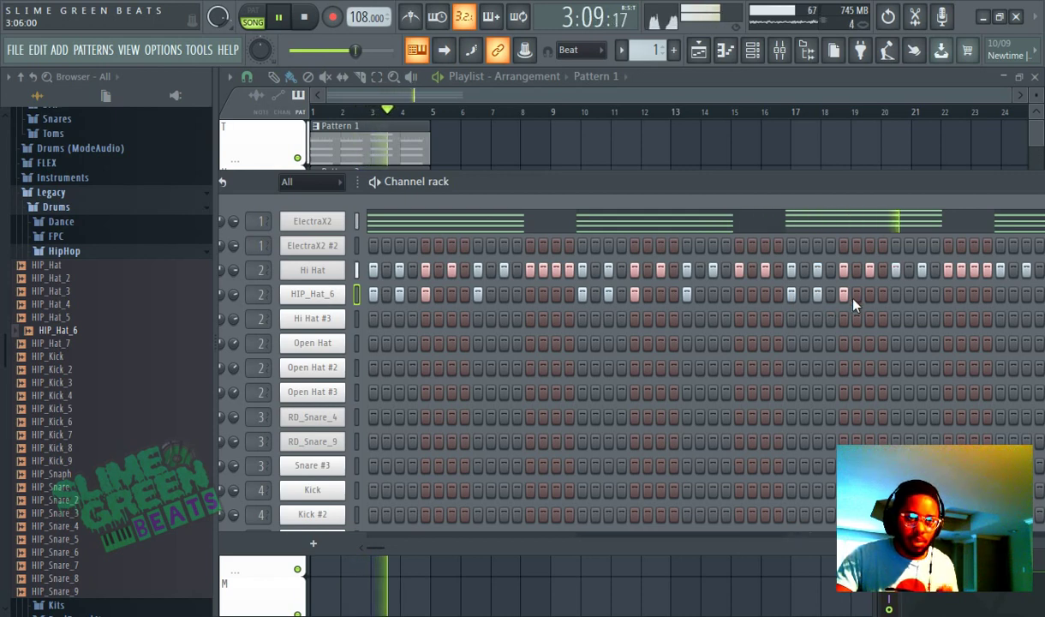
left_click(870, 295)
left_click(896, 295)
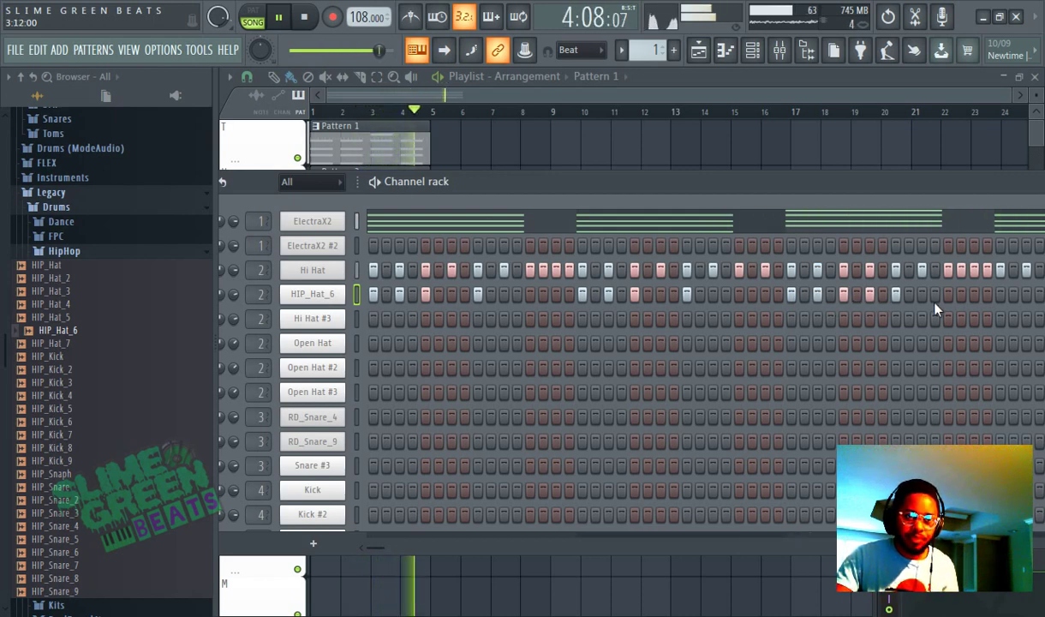
Shift the Channel rack to expose bar 4 and complete its HIP_Hat_6 hits on steps 1, 3, 5 and 9
left_click(1029, 297)
left_click_drag(806, 182, 682, 185)
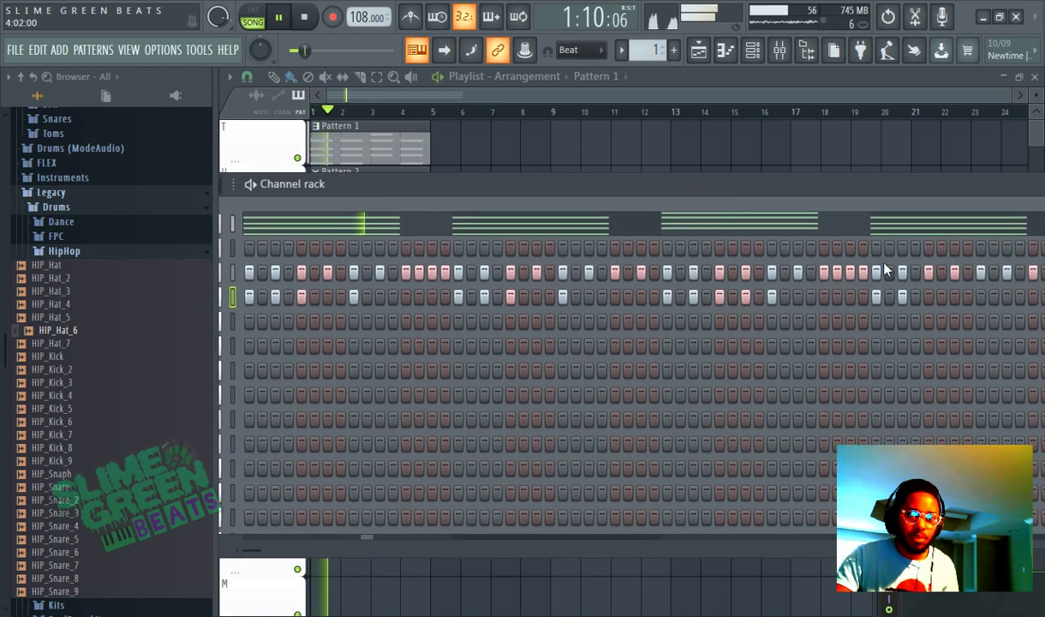
left_click(929, 297)
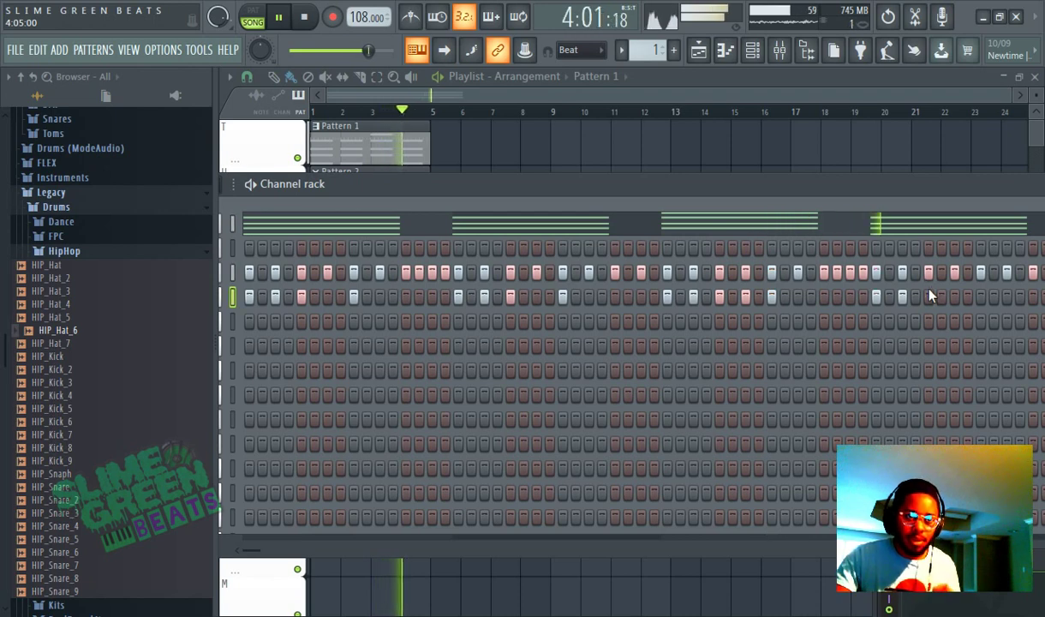
left_click(981, 297)
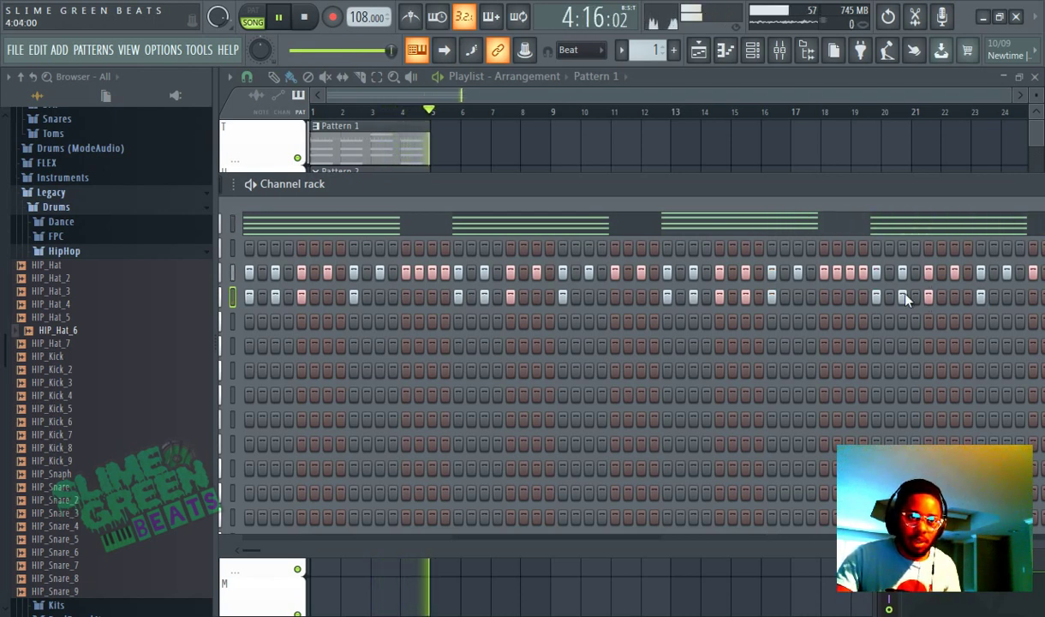
Audition the HipHop kicks and HIP_Snaph, reposition the Channel rack, and add HIP_Snaph as a new channel above ElectraX2
left_click(68, 382)
left_click(60, 448)
left_click(85, 461)
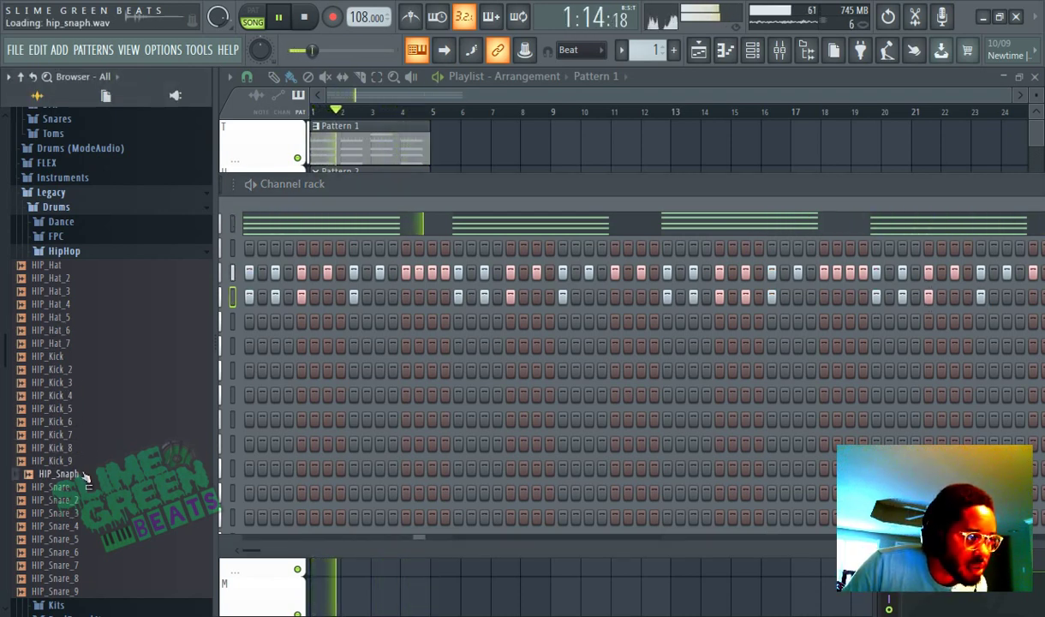
left_click(84, 474)
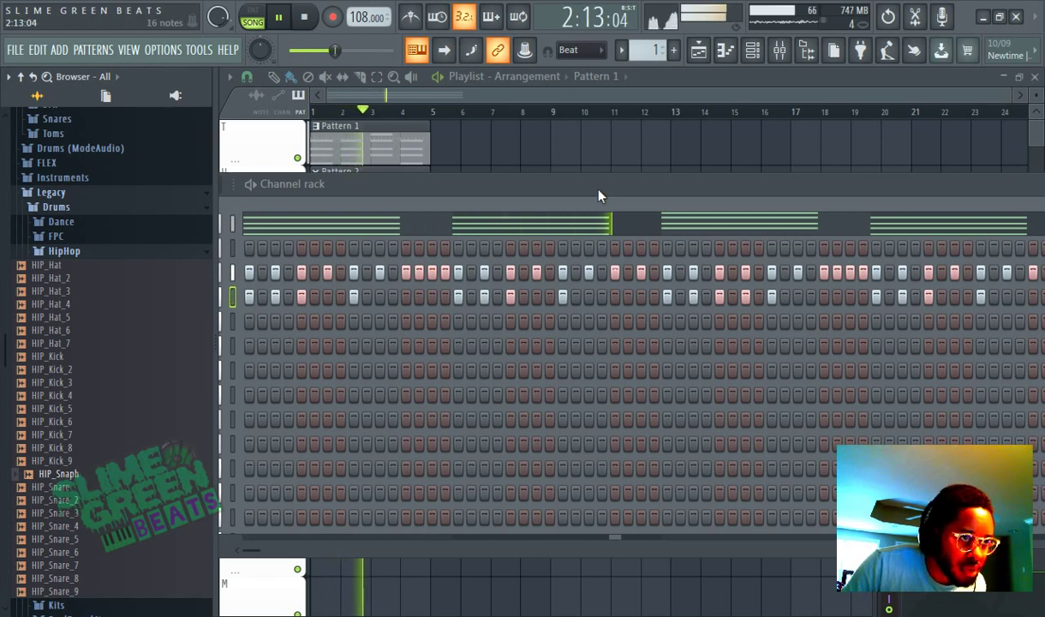
left_click_drag(584, 185, 773, 142)
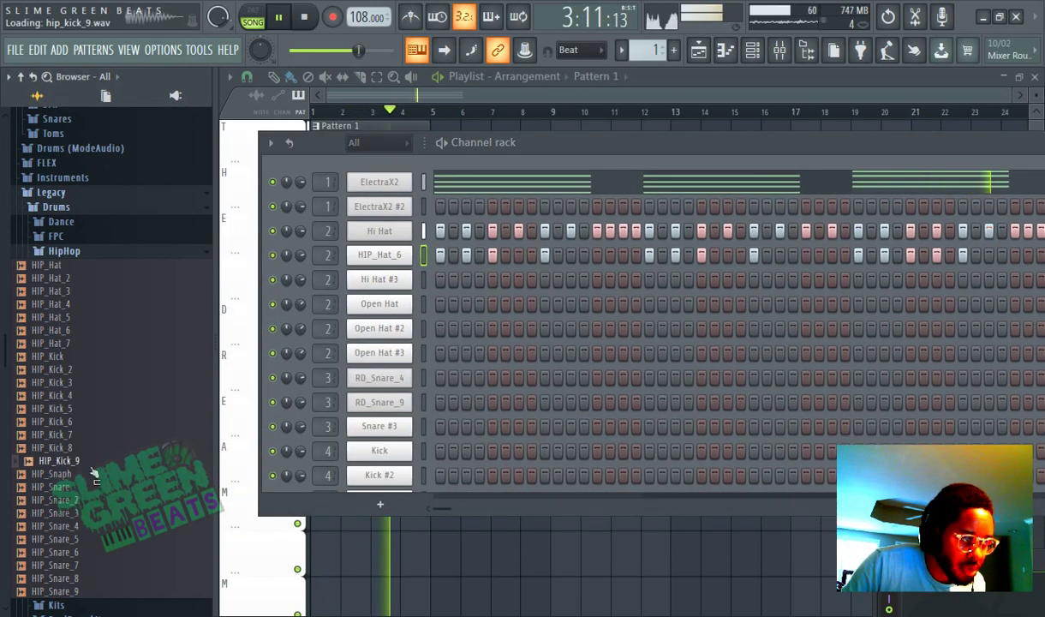
left_click_drag(96, 473, 360, 176)
Audition HIP_Snare_4 through HIP_Snare_9 and replace the Snare #3 channel's sample with HIP_Snare_7
left_click(89, 526)
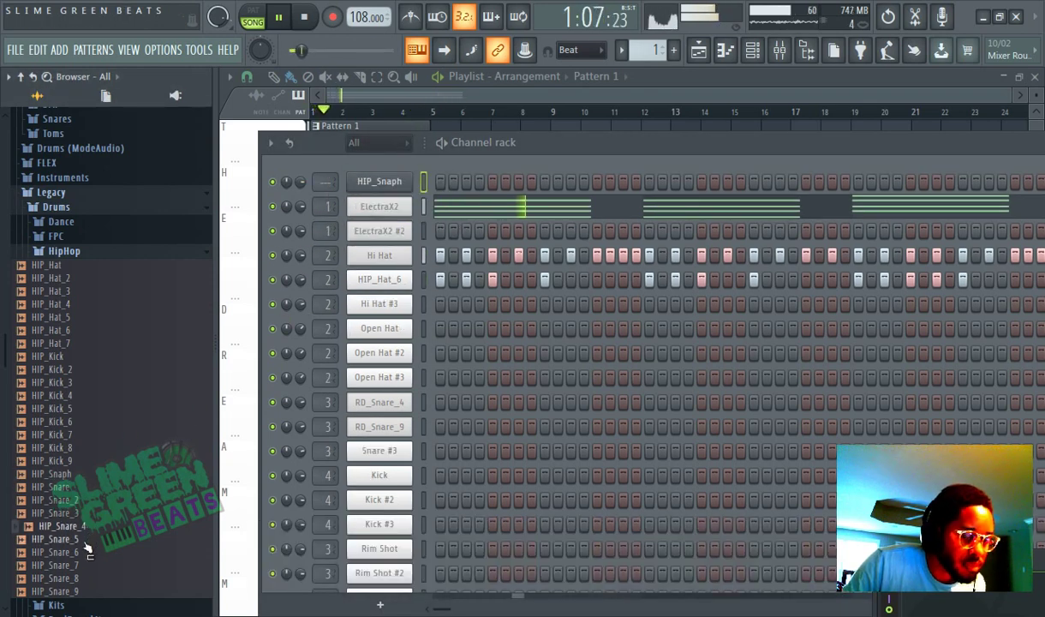
left_click(88, 539)
left_click(87, 553)
left_click(87, 567)
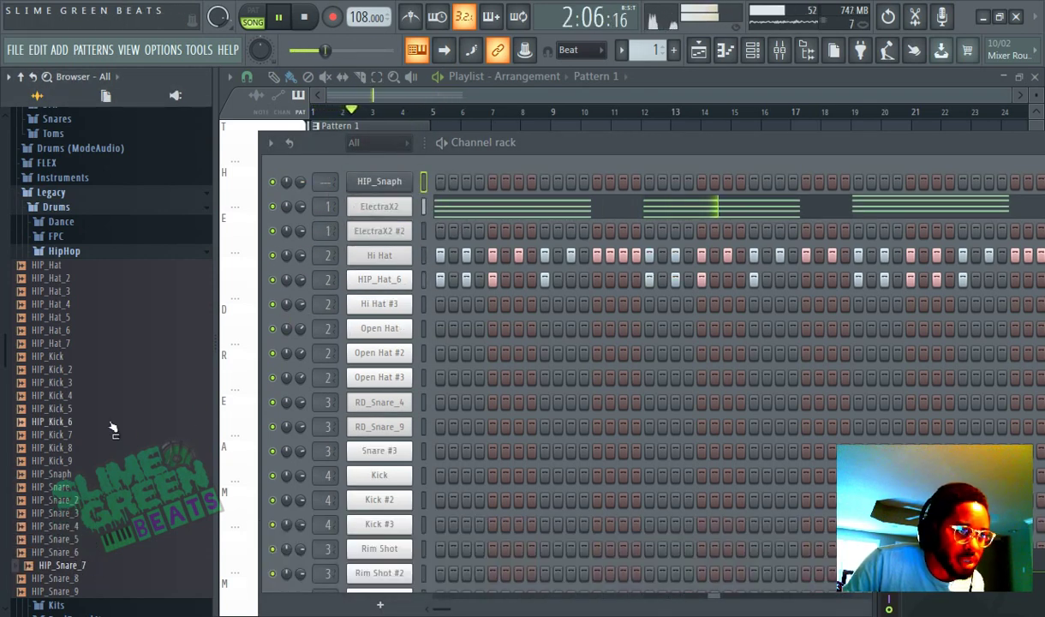
left_click(87, 578)
left_click(86, 569)
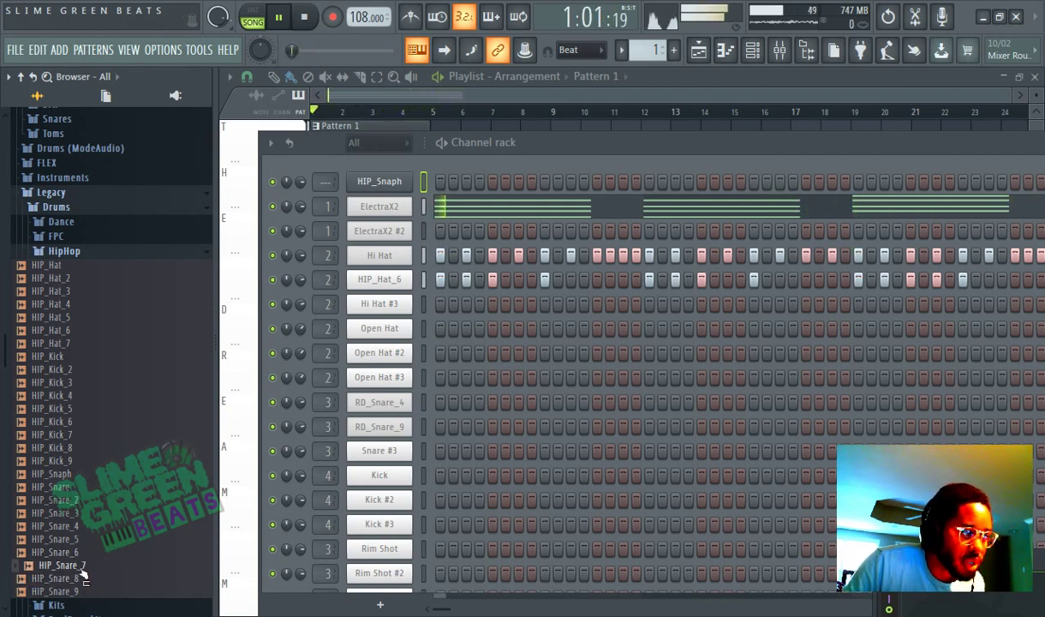
left_click(75, 580)
left_click(75, 592)
left_click(73, 567)
left_click_drag(73, 566, 403, 450)
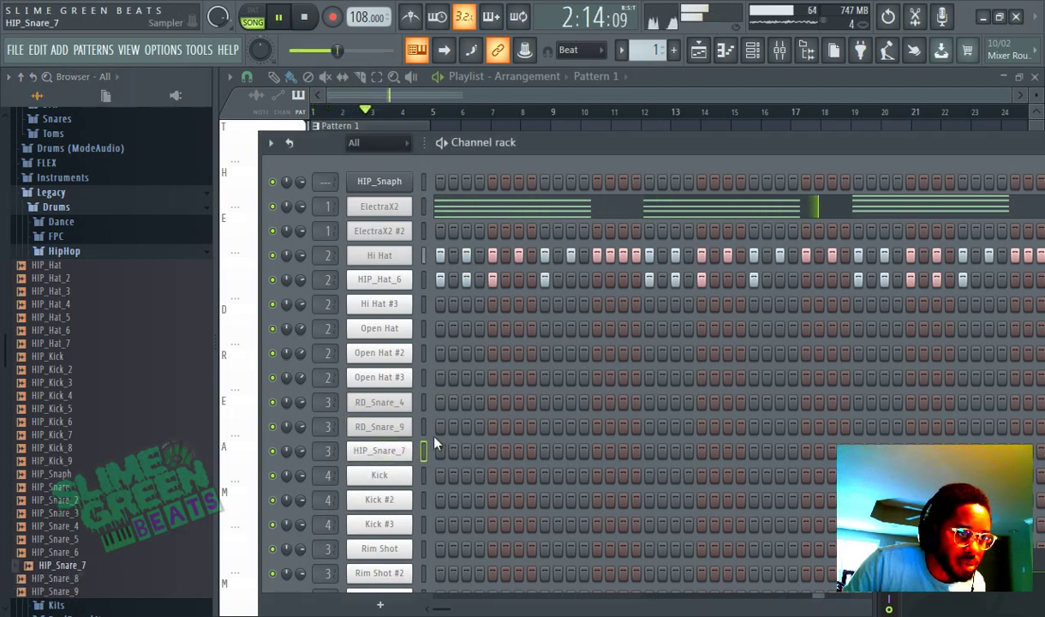
Collapse the HipHop folder and audition the Drum Kit 02 samples in the Legacy Kits folder, including the crash, ride, hats, rim, snares and toms
left_click(69, 253)
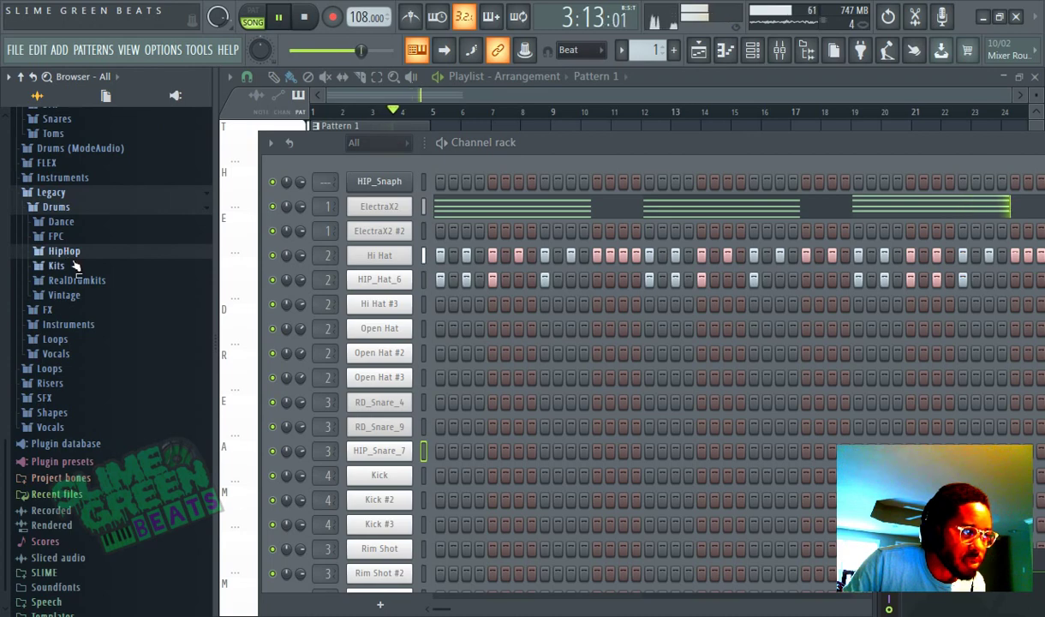
left_click(76, 268)
left_click(77, 295)
left_click(86, 334)
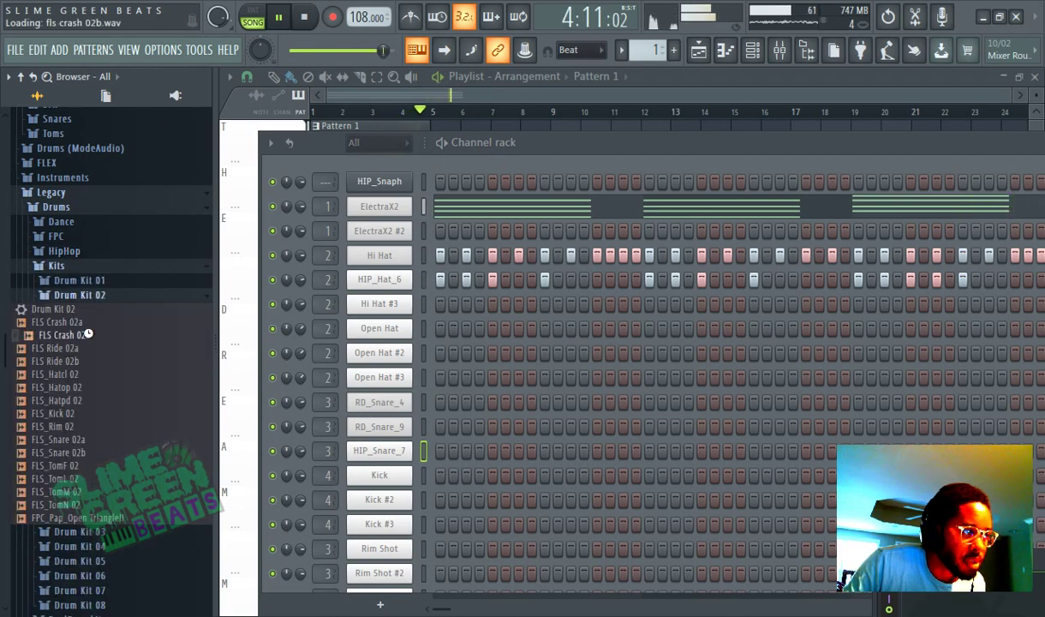
left_click(88, 361)
left_click(89, 401)
left_click(84, 428)
key("Down")
key("Down")
key("Down")
key("Down")
key("Down")
key("Down")
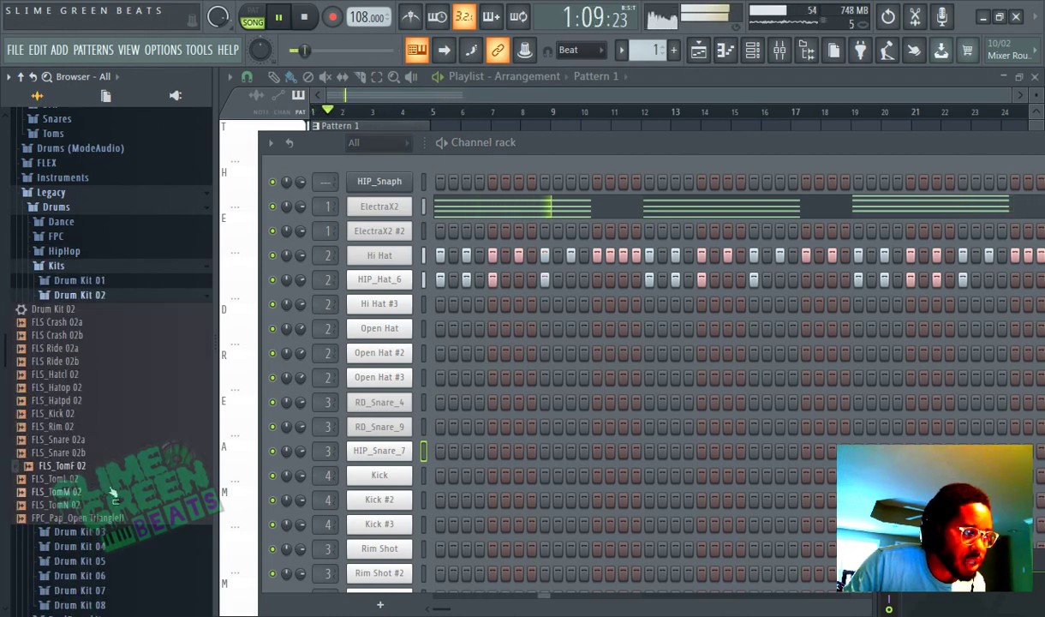
left_click(101, 296)
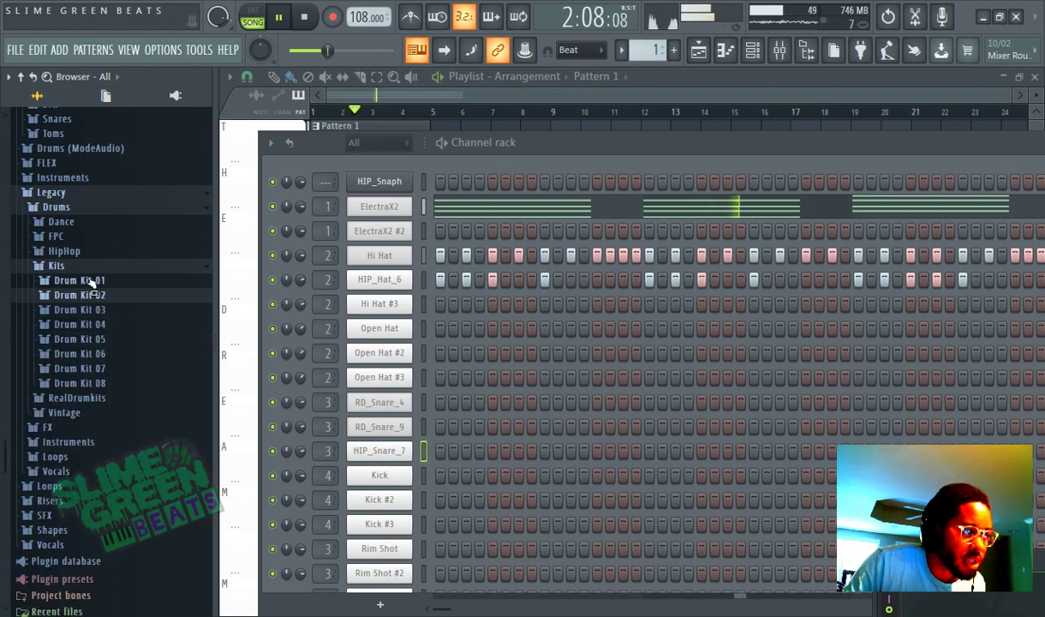
Audition a selection of the Drum Kit 01 crash, hat, ride, snare and tom samples
left_click(92, 281)
left_click(99, 321)
left_click(96, 360)
left_click(91, 399)
left_click(95, 438)
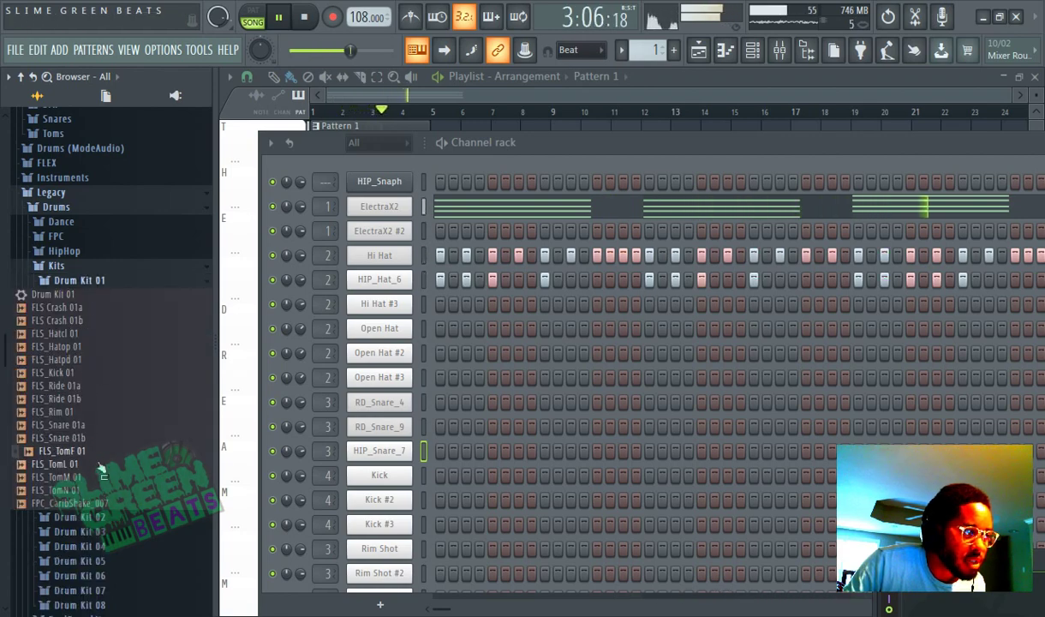
left_click(86, 280)
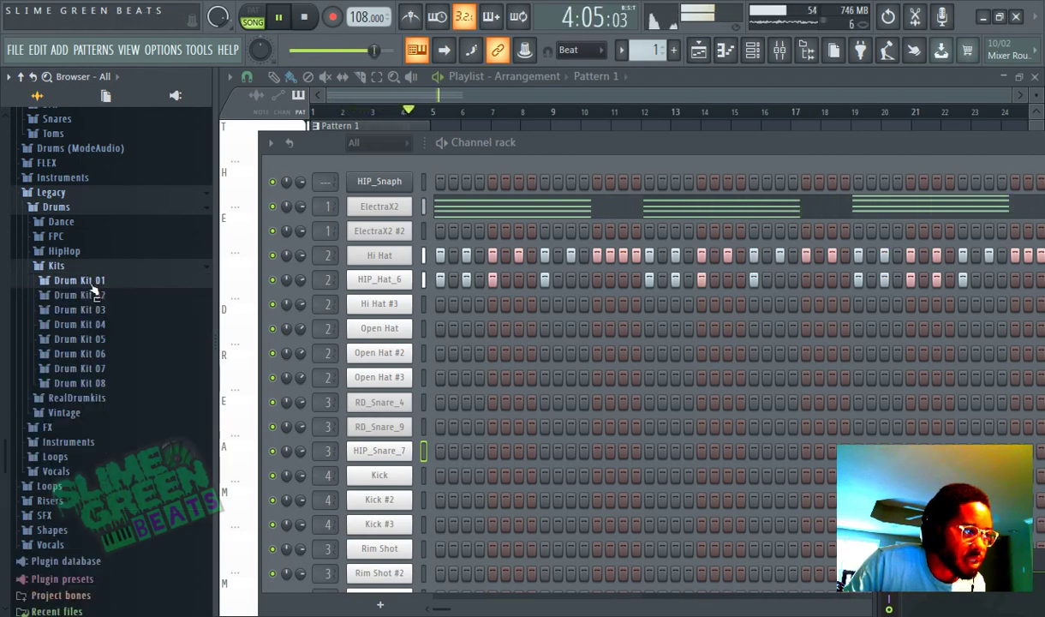
Audition the Drum Kit 04 samples from the crashes and hats through the kick, ride, snares and toms
left_click(86, 324)
left_click(83, 379)
left_click(85, 403)
left_click(88, 430)
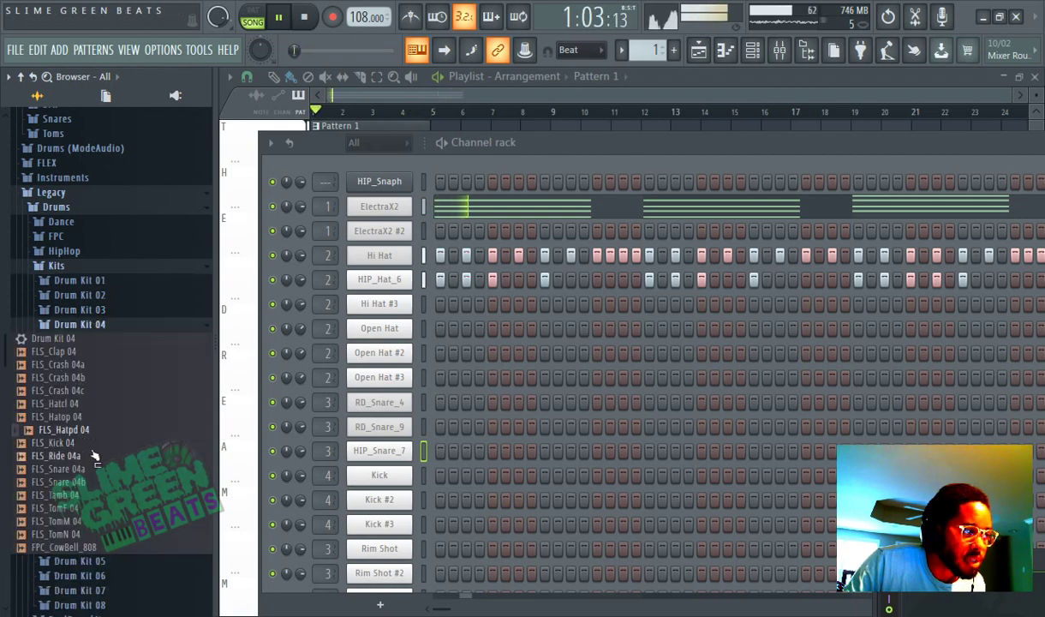
left_click(91, 454)
left_click(89, 444)
key("Down")
key("Down")
key("Down")
key("Down")
key("Down")
key("Down")
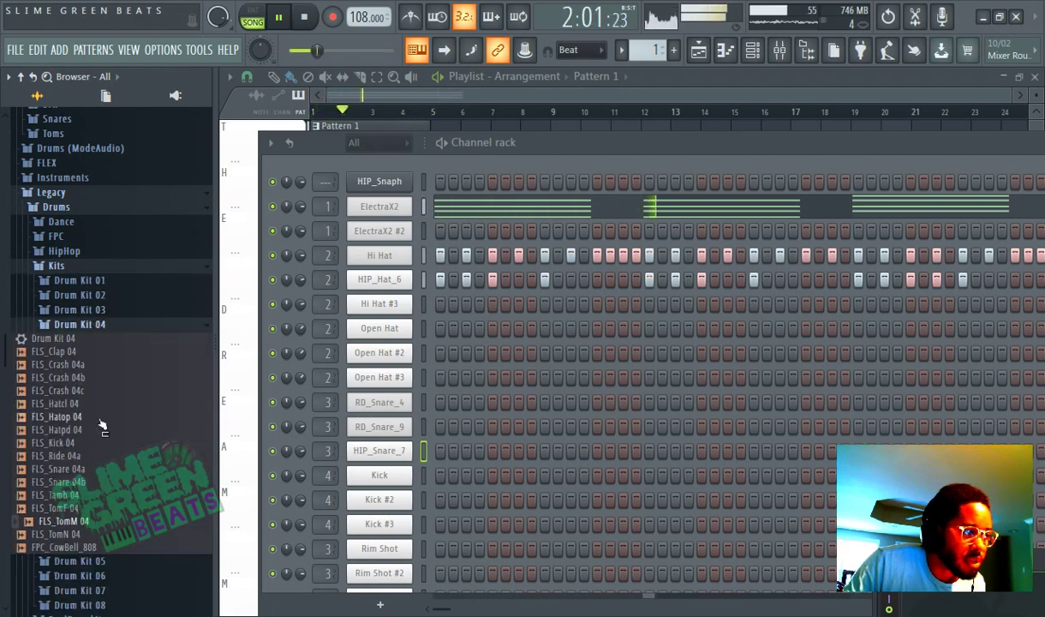
left_click(85, 323)
Audition the Drum Kit 05 cymbal, electronic sound, FLS_Snare 05a, FLS_Snare 05b and tom samples
left_click(91, 341)
left_click(78, 382)
left_click(84, 420)
left_click(87, 484)
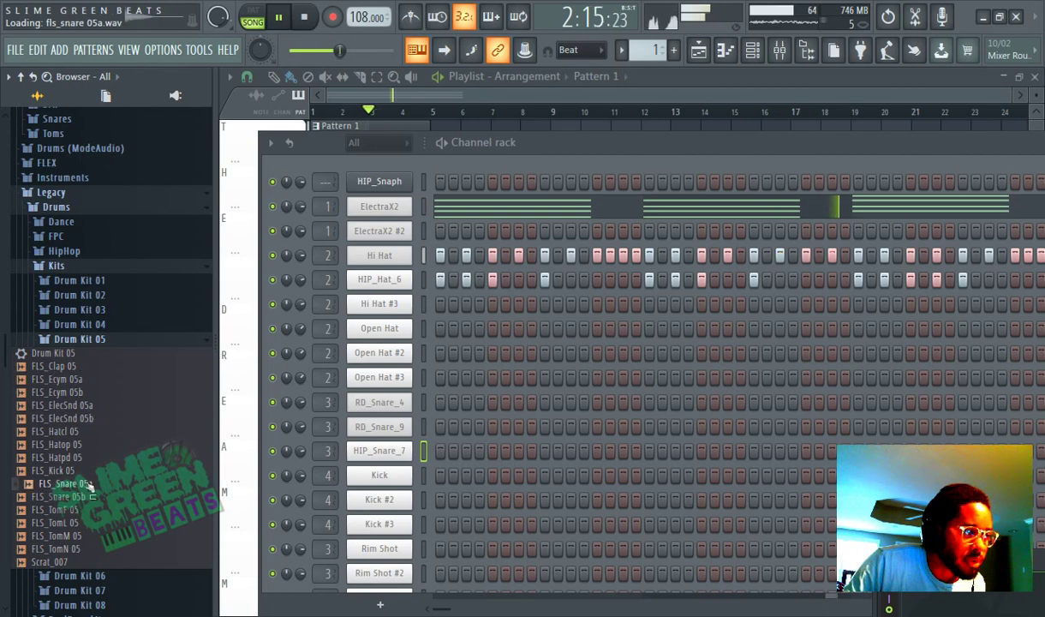
left_click(88, 498)
left_click(89, 535)
left_click(85, 341)
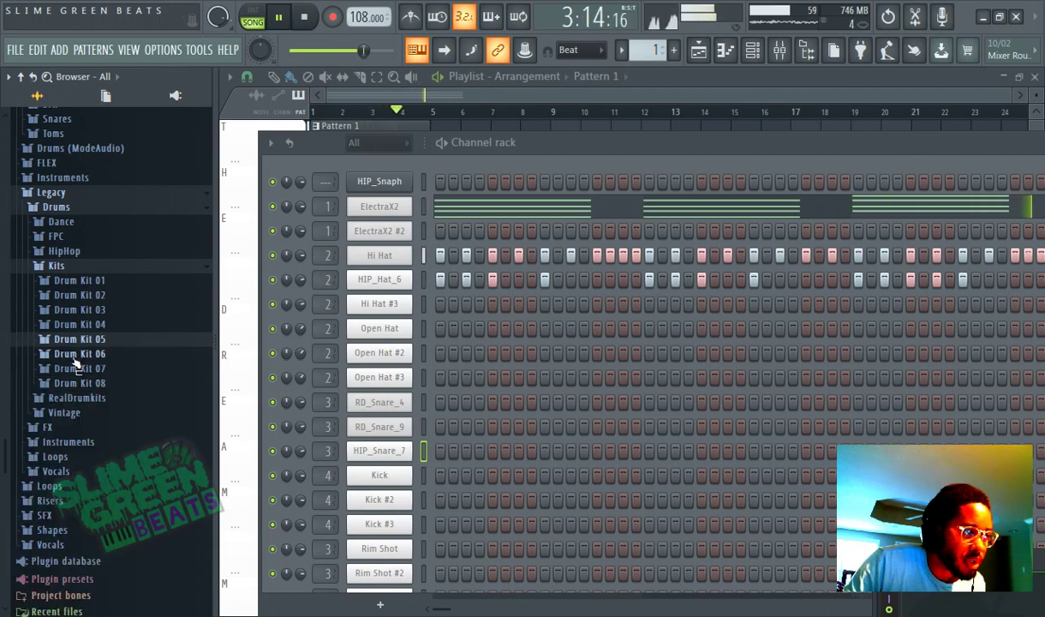
Audition a few of the samples in Drum Kit 06
left_click(79, 354)
left_click(78, 394)
left_click(83, 433)
left_click(86, 472)
left_click(100, 352)
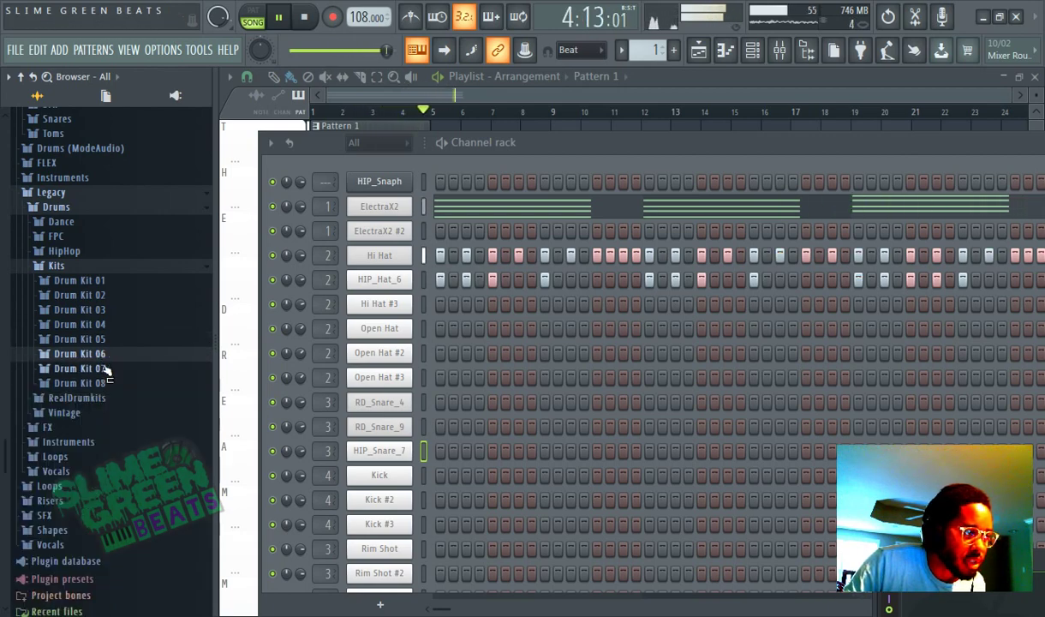
Audition the RealDrumkits samples, including RD_Guiro, several RD_Hat sounds, the three RD_Kick sounds and RD_Shaker
scroll(100, 359, "down", 2)
left_click(89, 318)
left_click(87, 339)
left_click(90, 365)
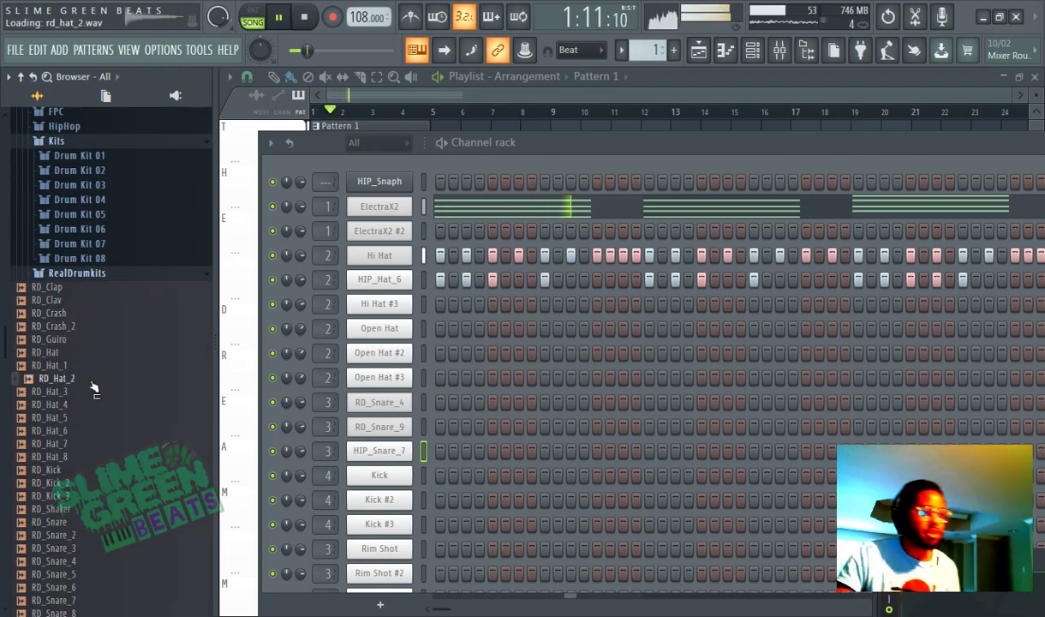
left_click(93, 430)
left_click(81, 456)
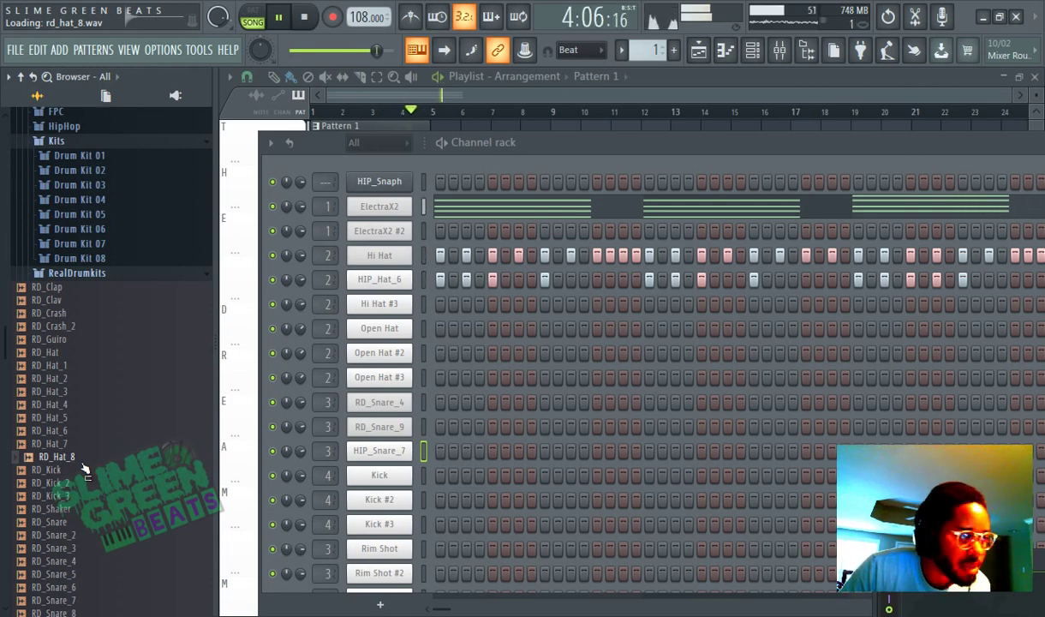
left_click(84, 470)
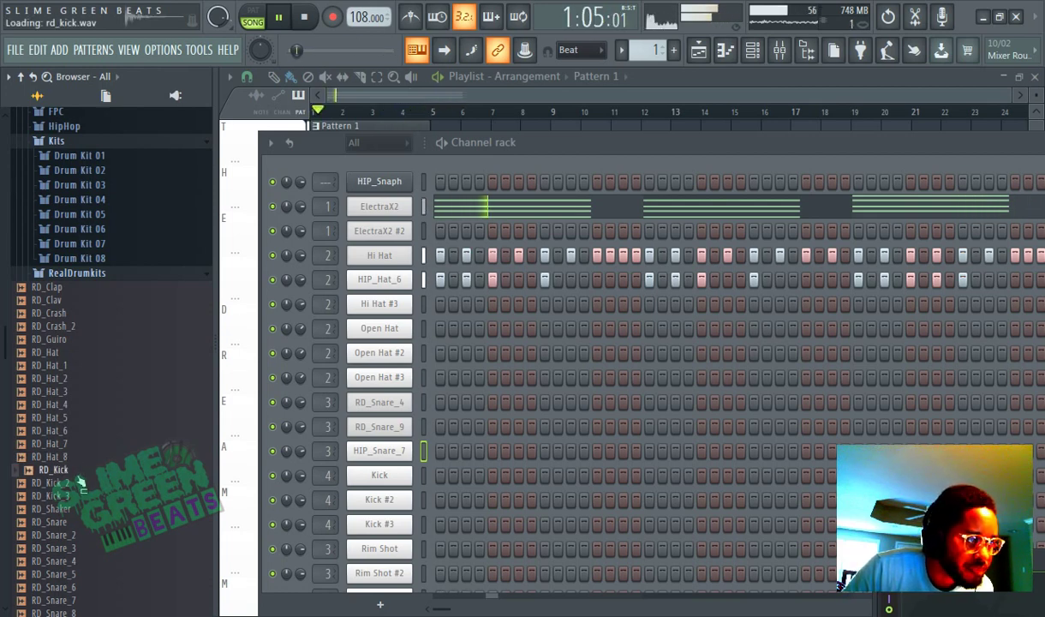
left_click(84, 484)
left_click(85, 496)
left_click(84, 509)
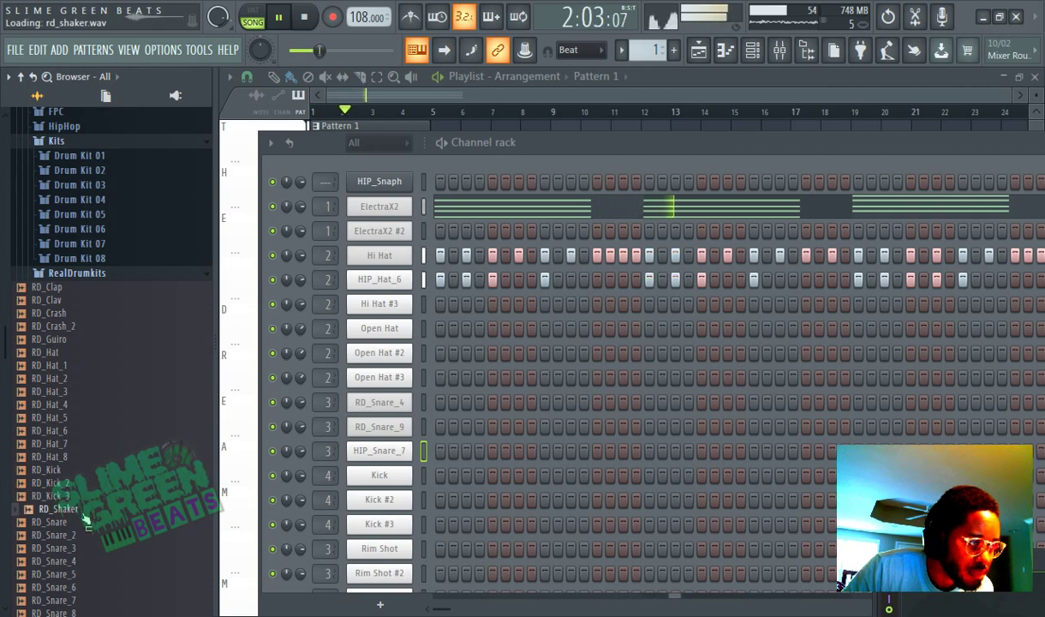
Audition RD_Snare and the RealDrumkits hats, and replace the Open Hat #3 channel's sample with RD_Hat_4
scroll(77, 488, "down", 2)
left_click(76, 445)
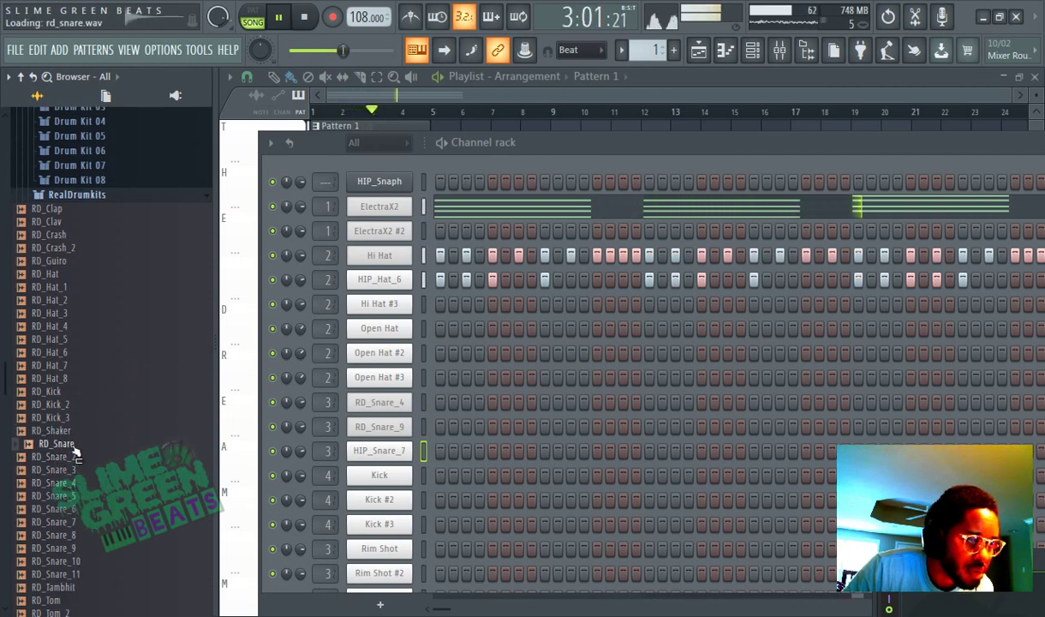
left_click(62, 300)
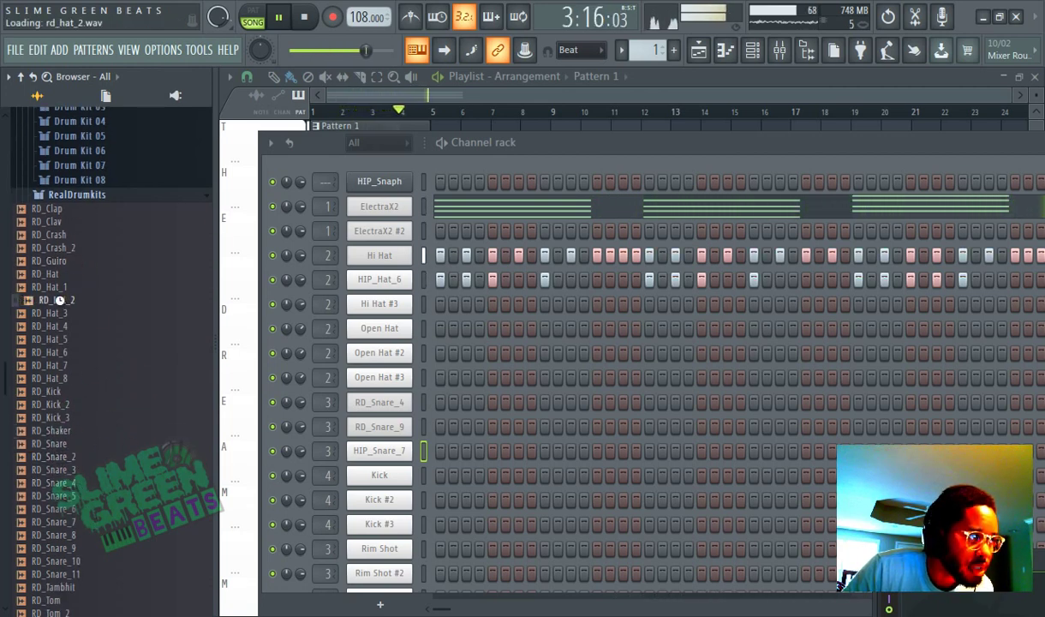
left_click(72, 327)
scroll(73, 429, "up", 2)
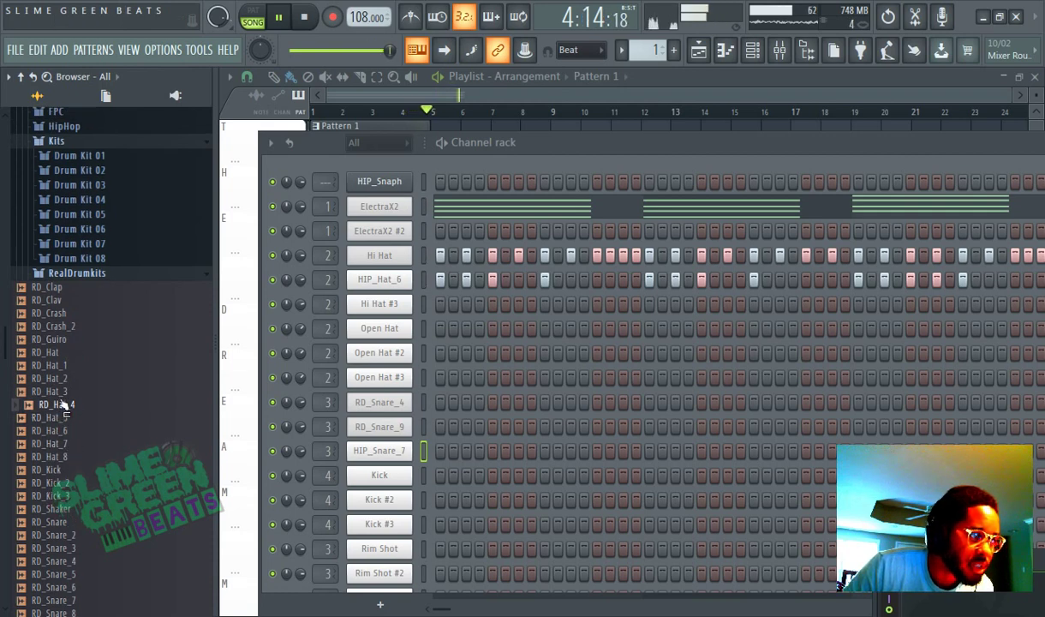
left_click_drag(62, 410, 394, 398)
Audition RD_Kick, RD_Kick_2 and RD_Hat_8, and collapse the Kits and RealDrumkits folders
left_click(77, 471)
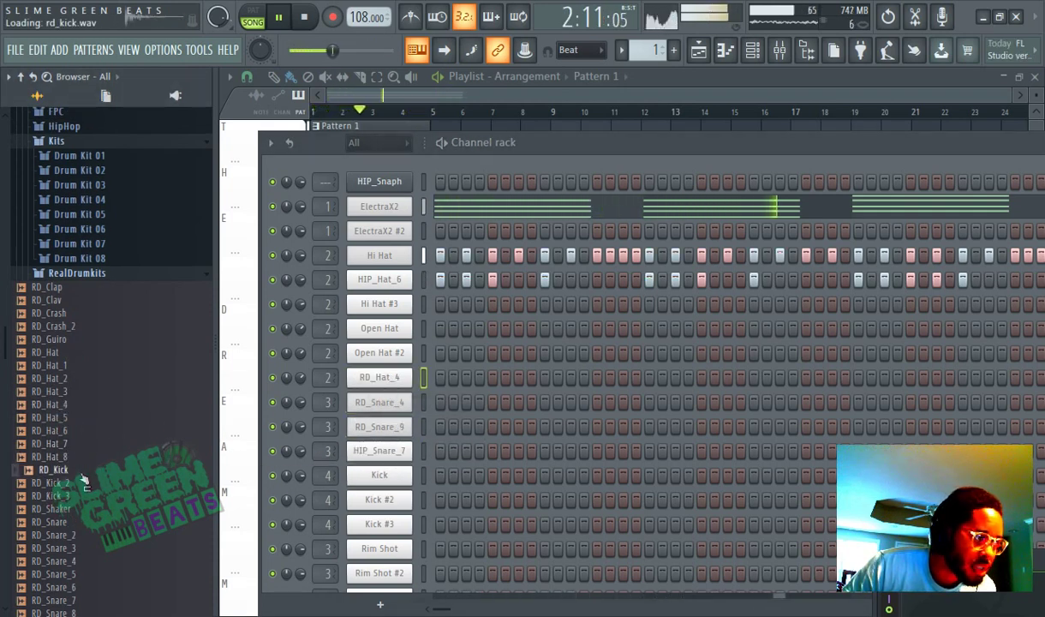
left_click(77, 484)
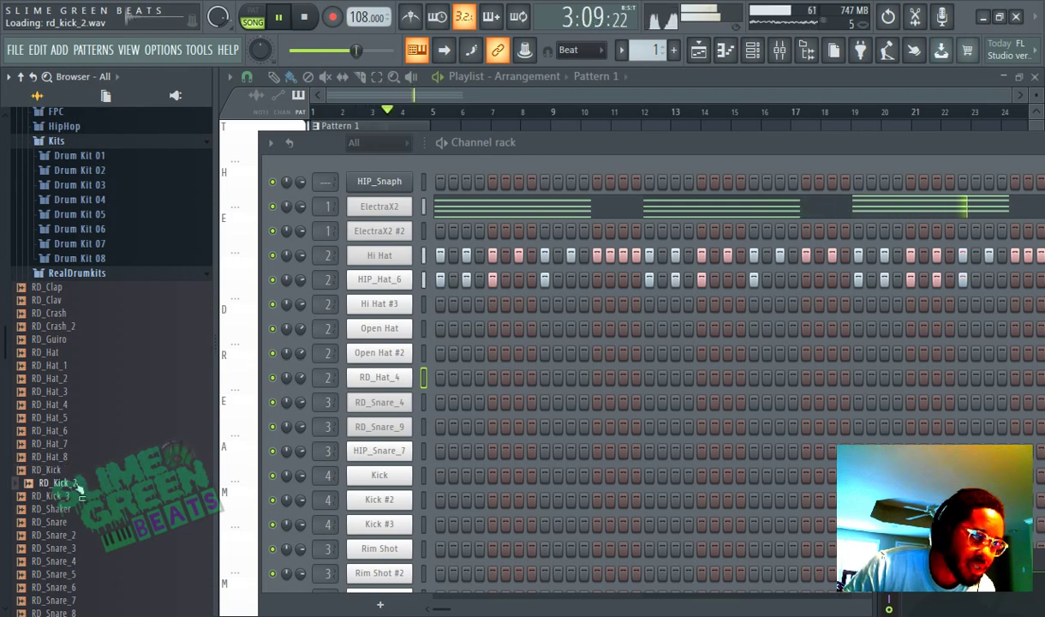
left_click(64, 470)
left_click(65, 460)
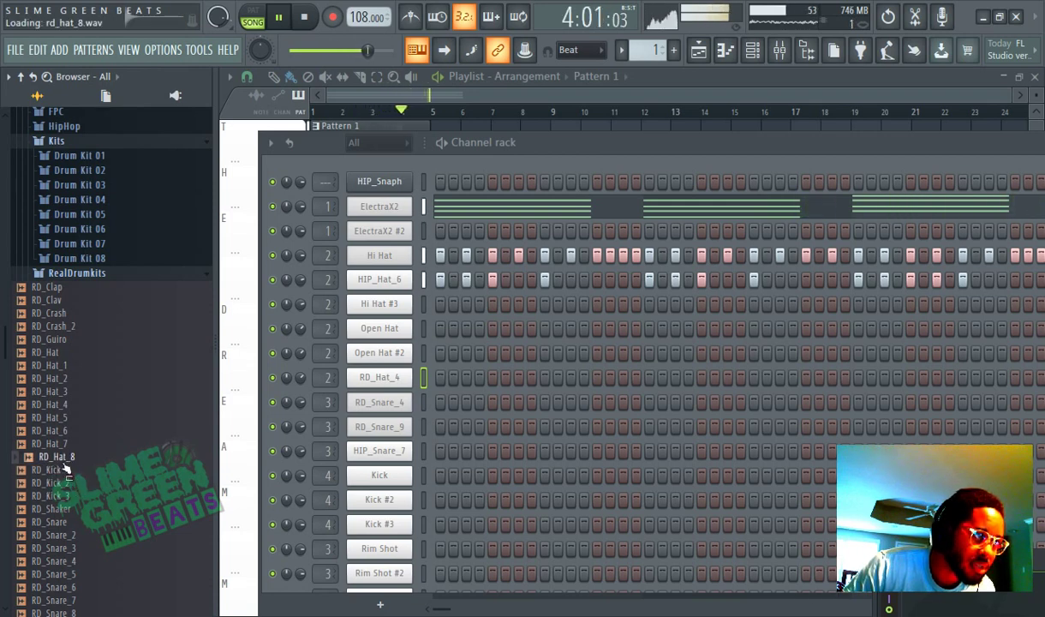
left_click(86, 147)
scroll(86, 151, "up", 2)
left_click(79, 236)
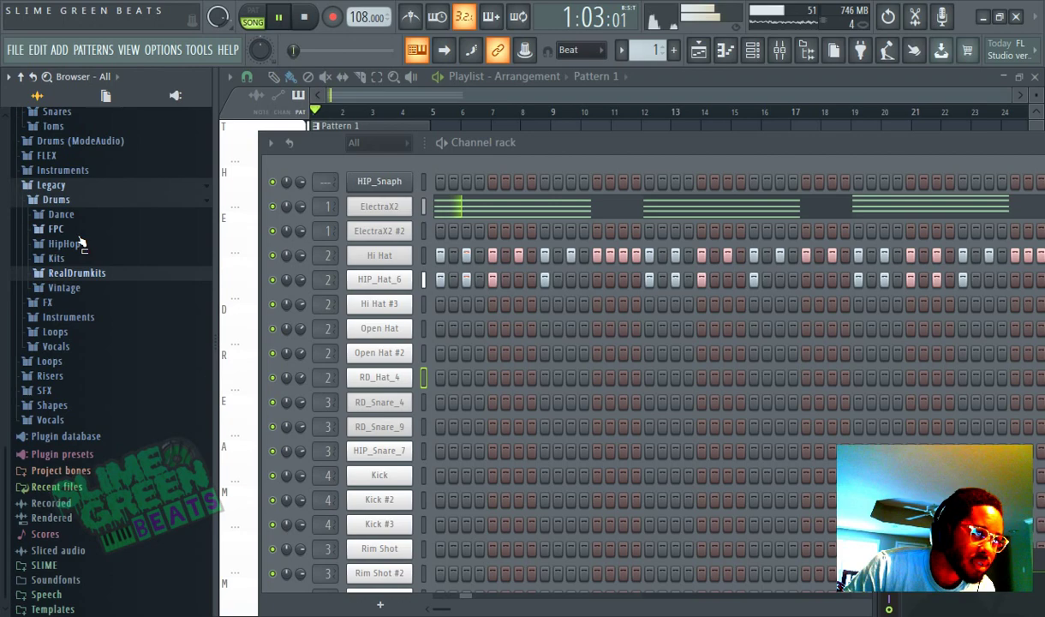
Audition Vintage drum samples including VT_BD, VT_CHiHat_2, VT_CY, VT_HandClap_2 and VT_HighTom
left_click(94, 290)
left_click(78, 304)
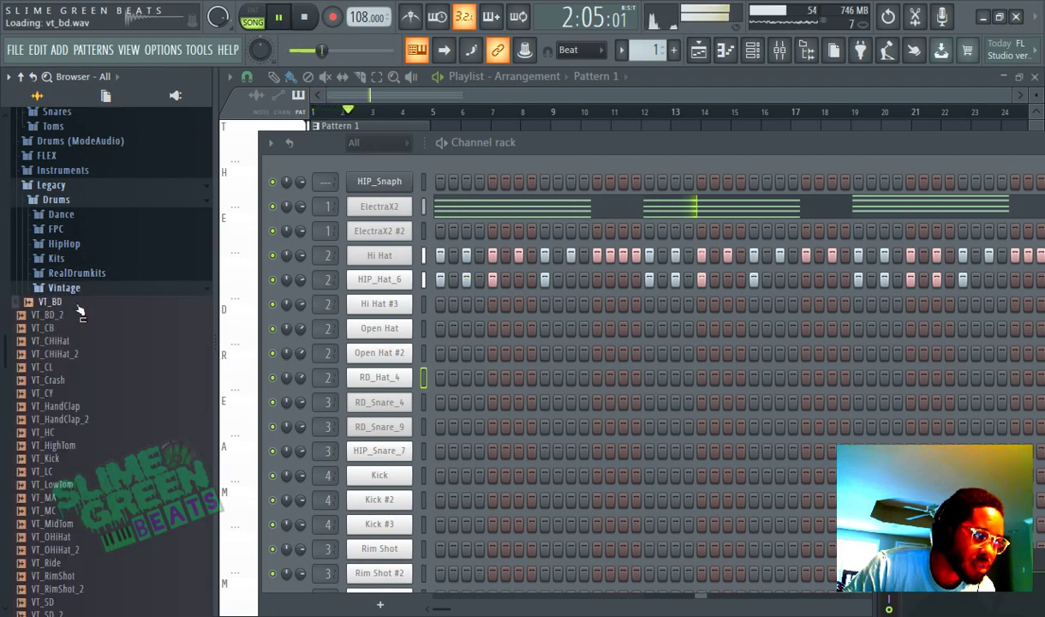
left_click(76, 355)
left_click(73, 392)
left_click(75, 419)
left_click(76, 446)
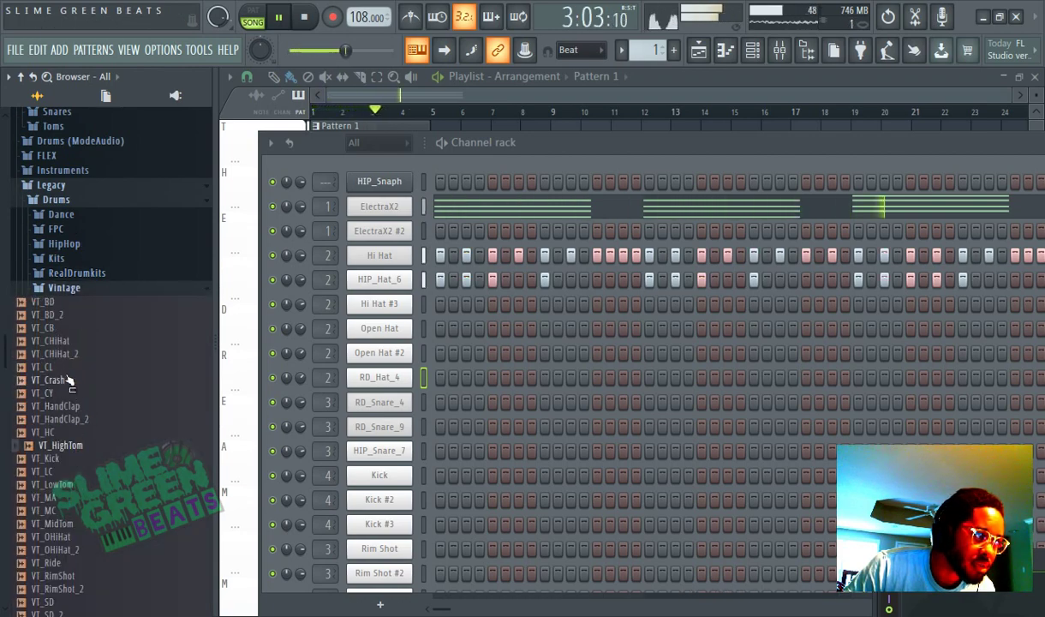
Audition VT_CHiHat_2 again and add it as a new channel above HIP_Snaph
left_click(81, 354)
scroll(83, 355, "down", 2)
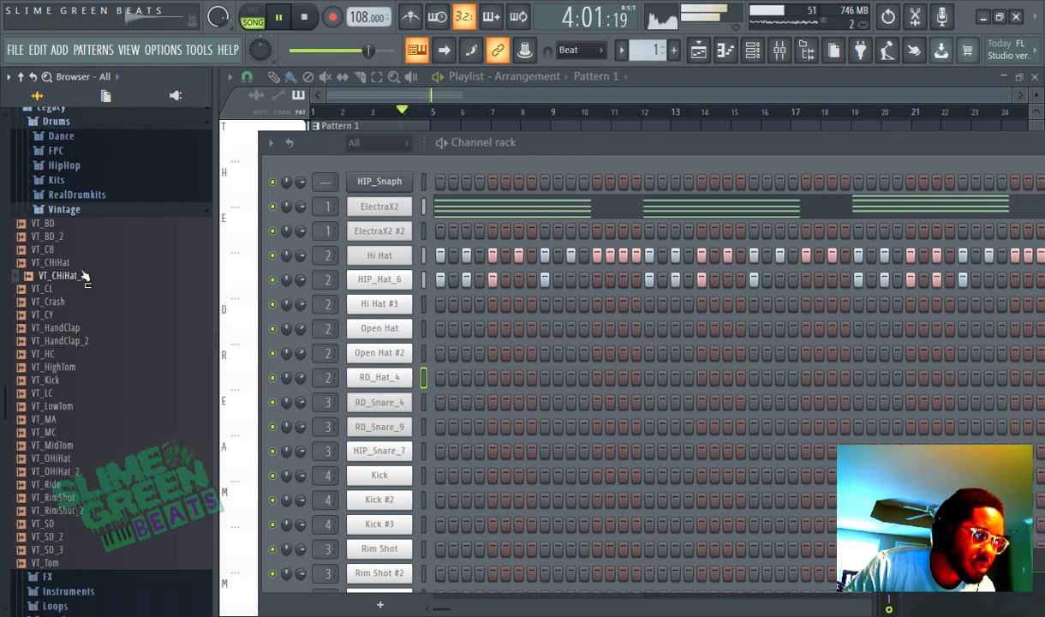
left_click_drag(85, 276, 390, 176)
Audition the Vintage ride, mid tom and open hi-hat, and add VT_OHiHat as a new channel above VT_CHiHat_2
left_click(99, 463)
left_click(82, 488)
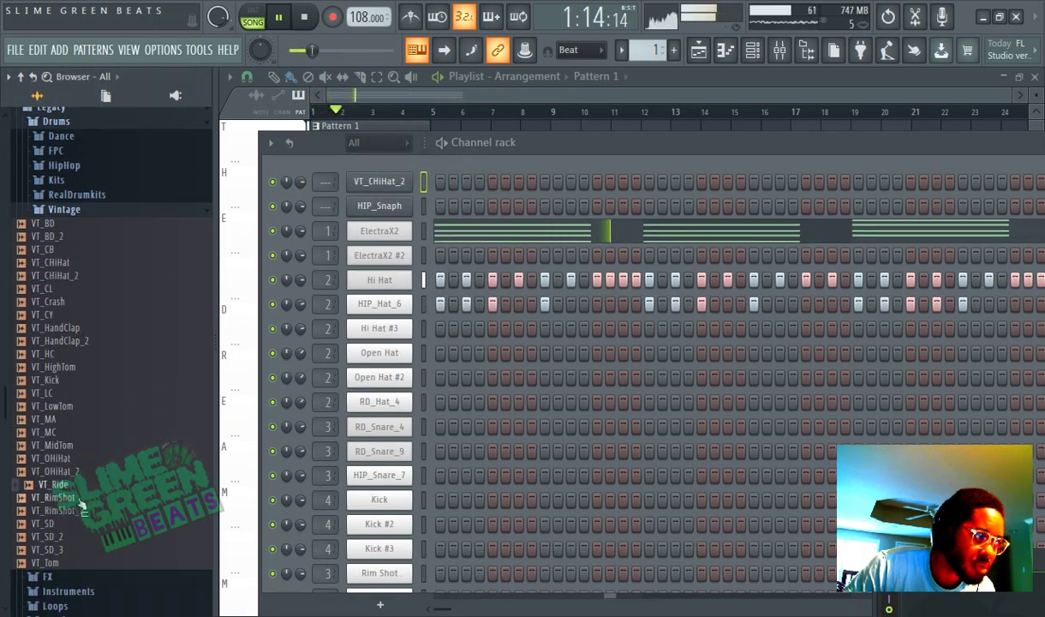
left_click(71, 449)
left_click(70, 460)
left_click_drag(72, 460, 411, 187)
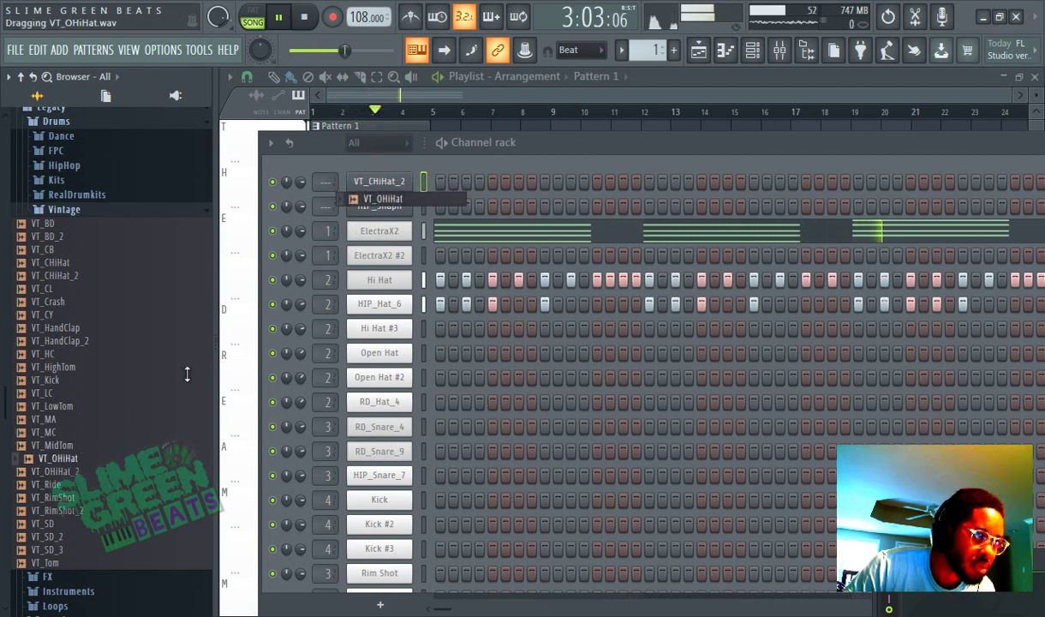
Audition more Vintage samples and add VT_SD_2 as a new channel directly below HIP_Snare_7
left_click(71, 445)
left_click(66, 471)
left_click(71, 486)
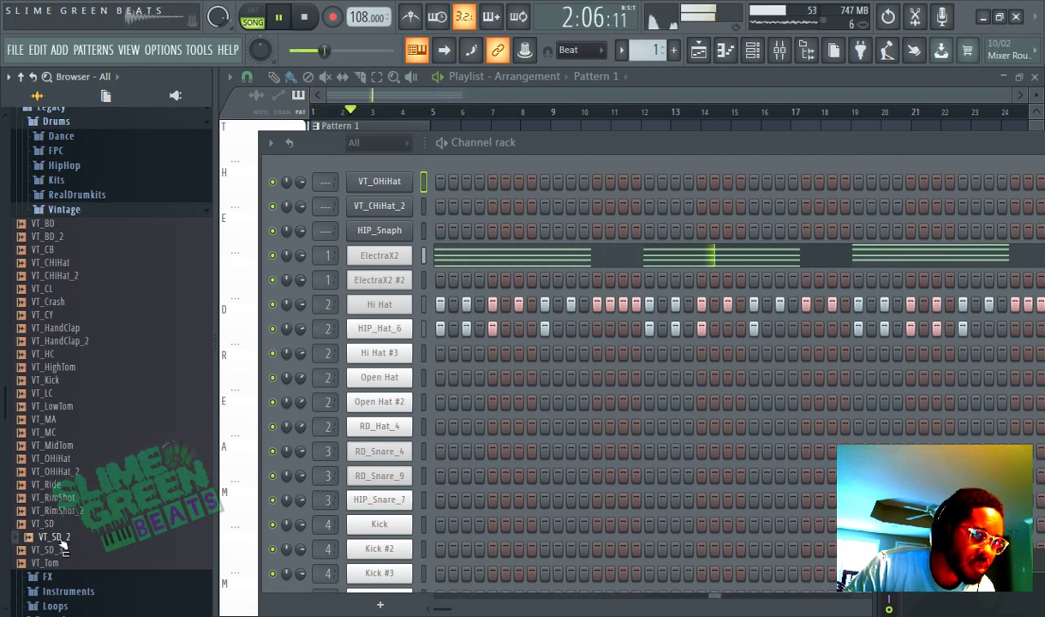
left_click_drag(61, 543, 374, 523)
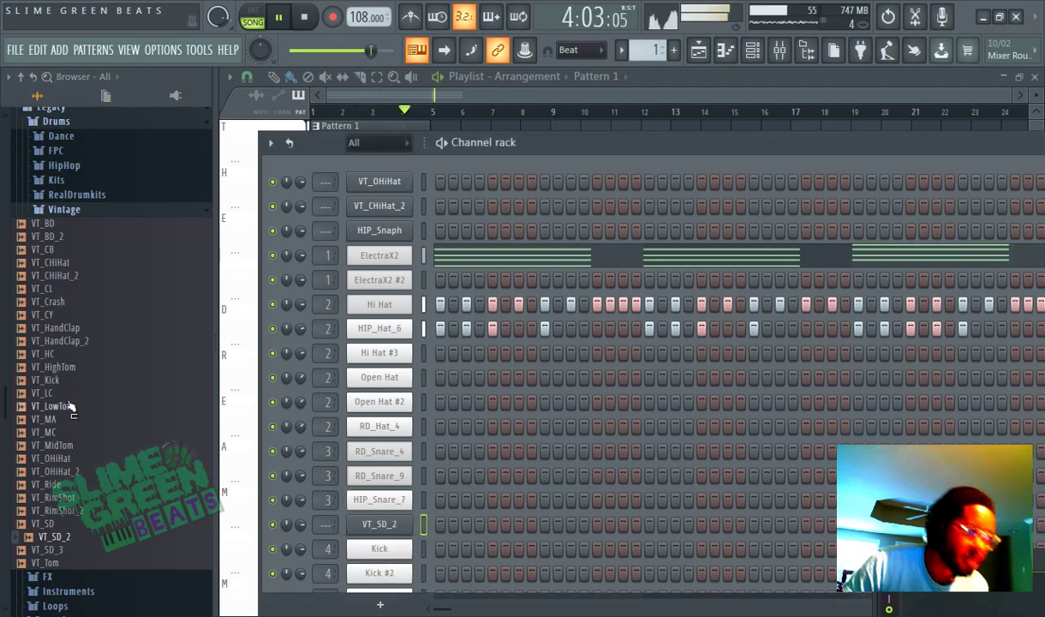
Switch from the Vintage folder to HipHop and audition its kicks from HIP_Kick to HIP_Kick_9, replaying HIP_Kick_2 and HIP_Kick
left_click(58, 209)
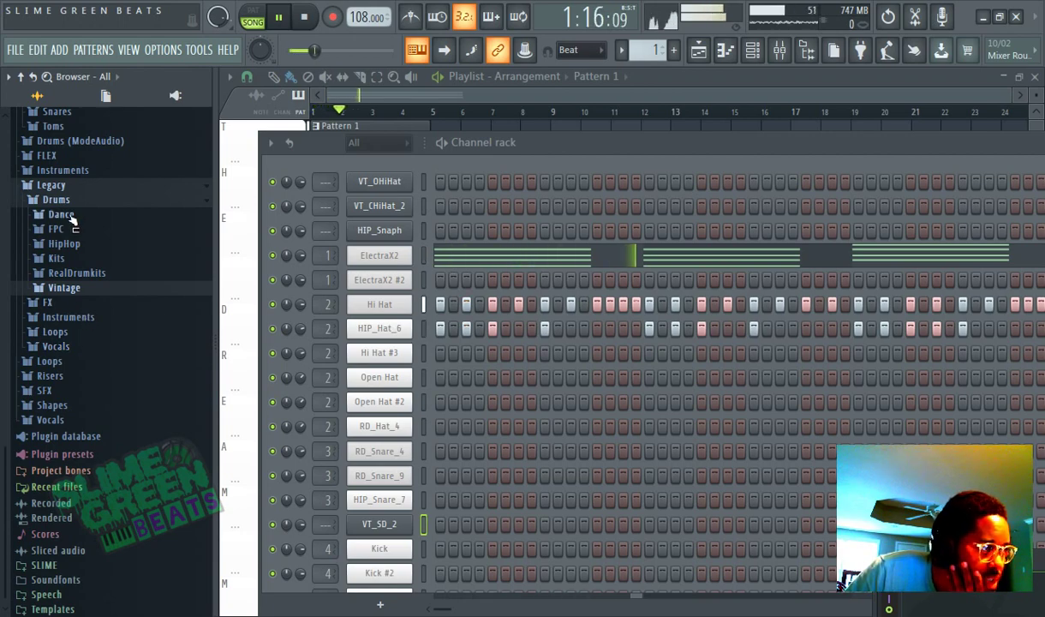
left_click(66, 245)
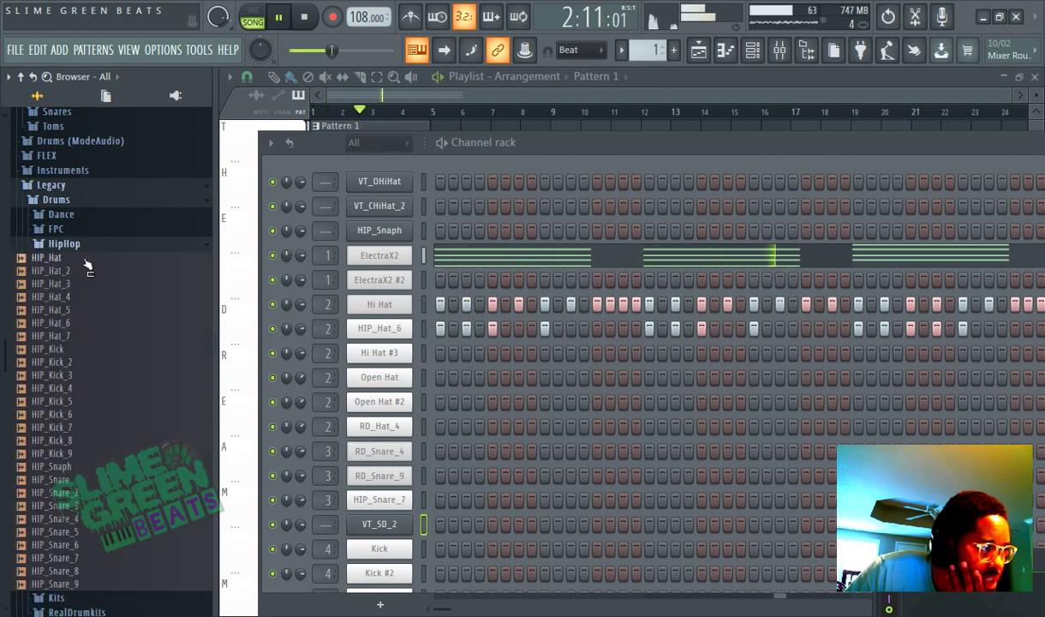
left_click_drag(62, 349, 69, 349)
left_click(70, 364)
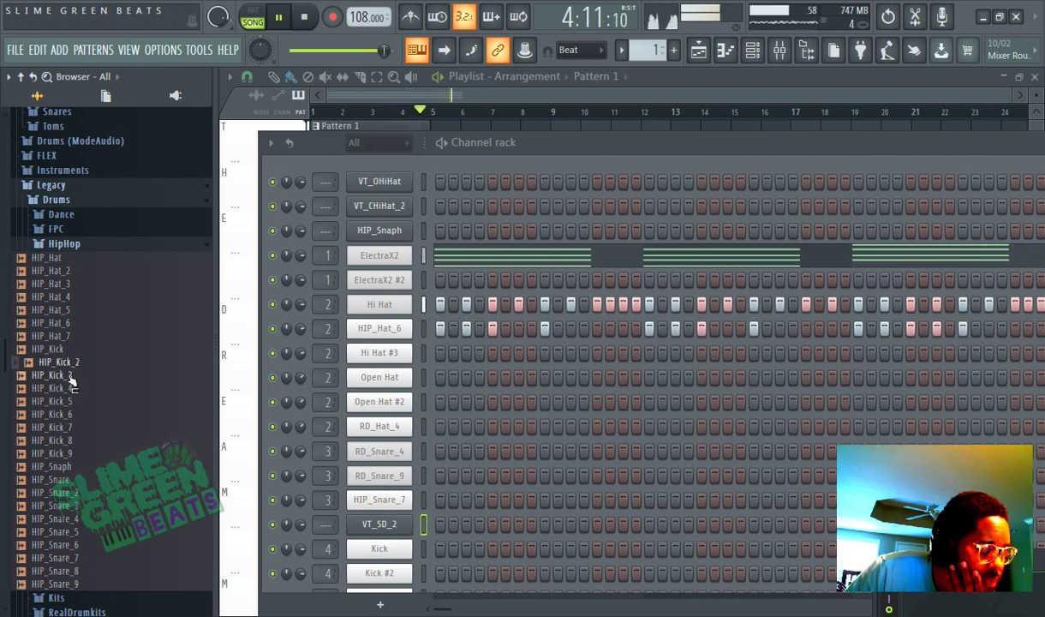
left_click(71, 377)
left_click(79, 403)
left_click(80, 416)
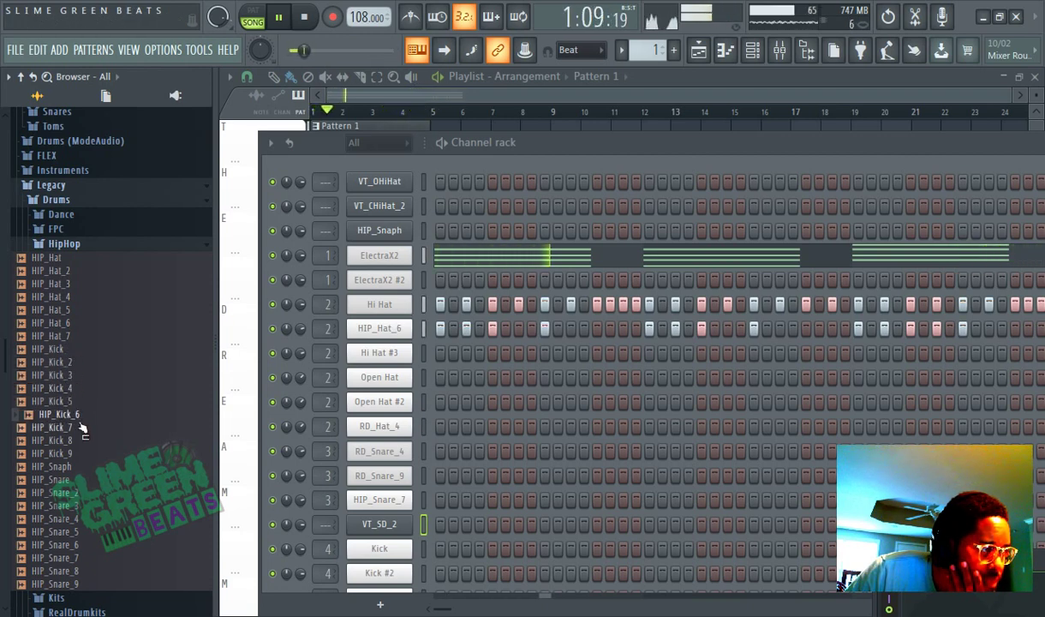
left_click(81, 428)
left_click(79, 440)
left_click(72, 453)
left_click(64, 364)
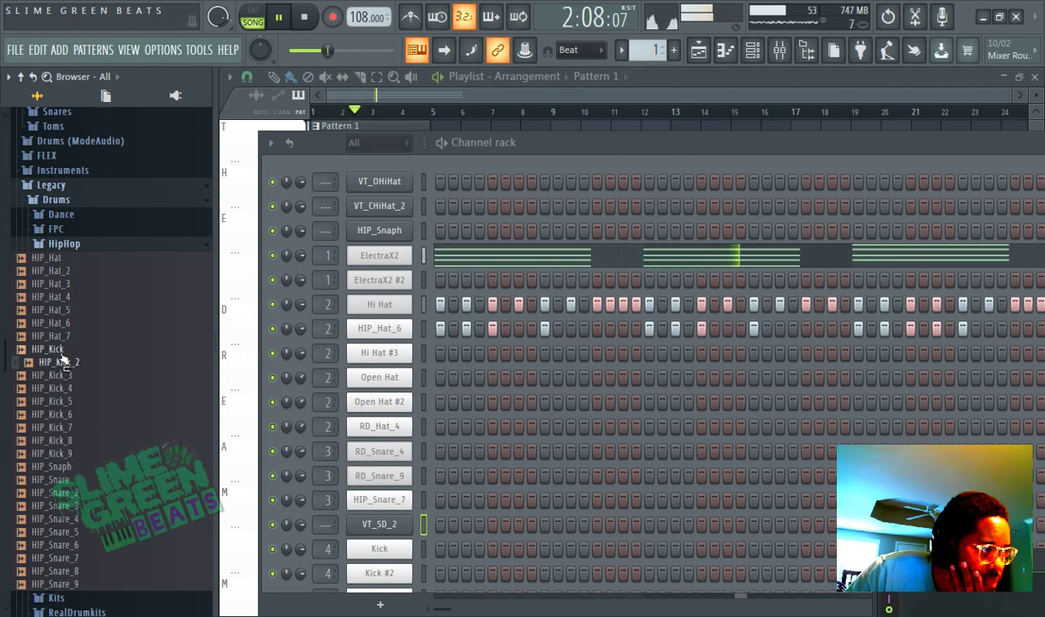
left_click(61, 353)
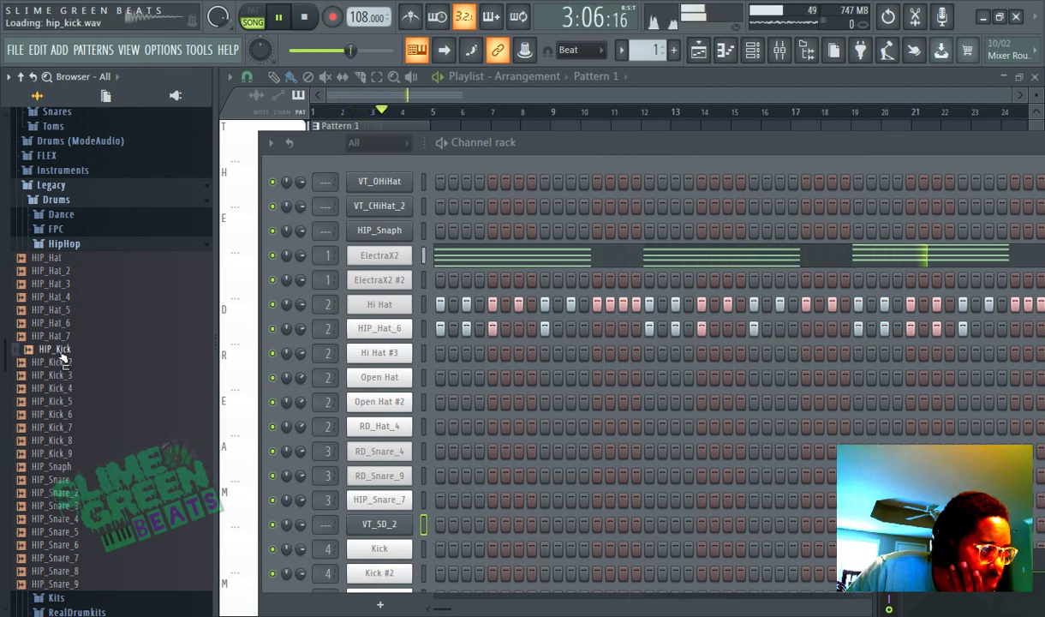
Add HIP_Kick as a new channel above HIP_Snare_7 and audition the HipHop snares HIP_Snare_6 to HIP_Snare_9
left_click_drag(62, 358, 401, 499)
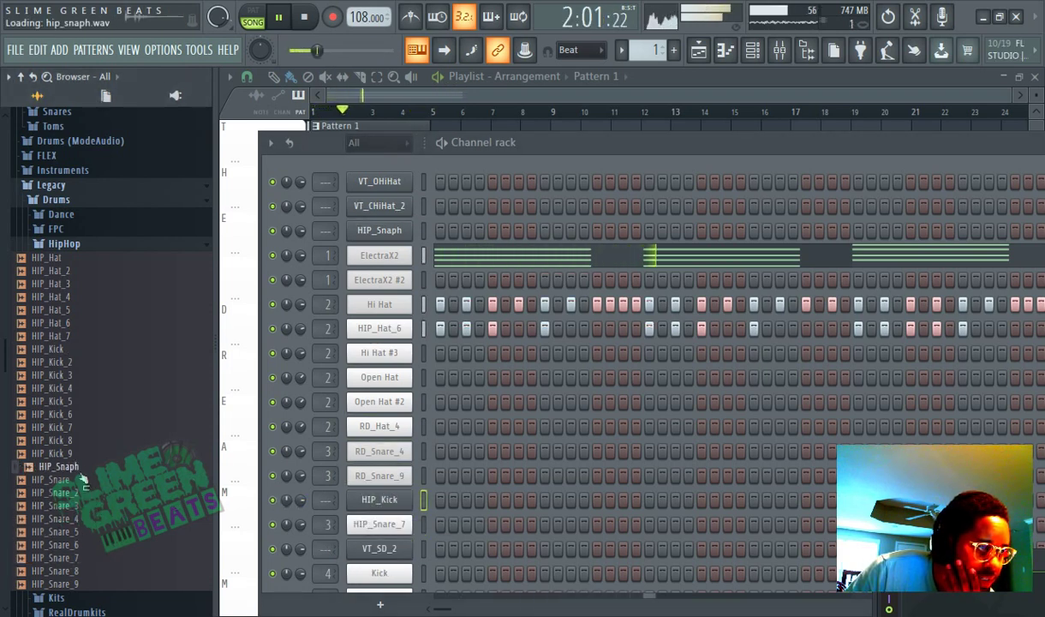
left_click(85, 547)
left_click(86, 560)
left_click(86, 572)
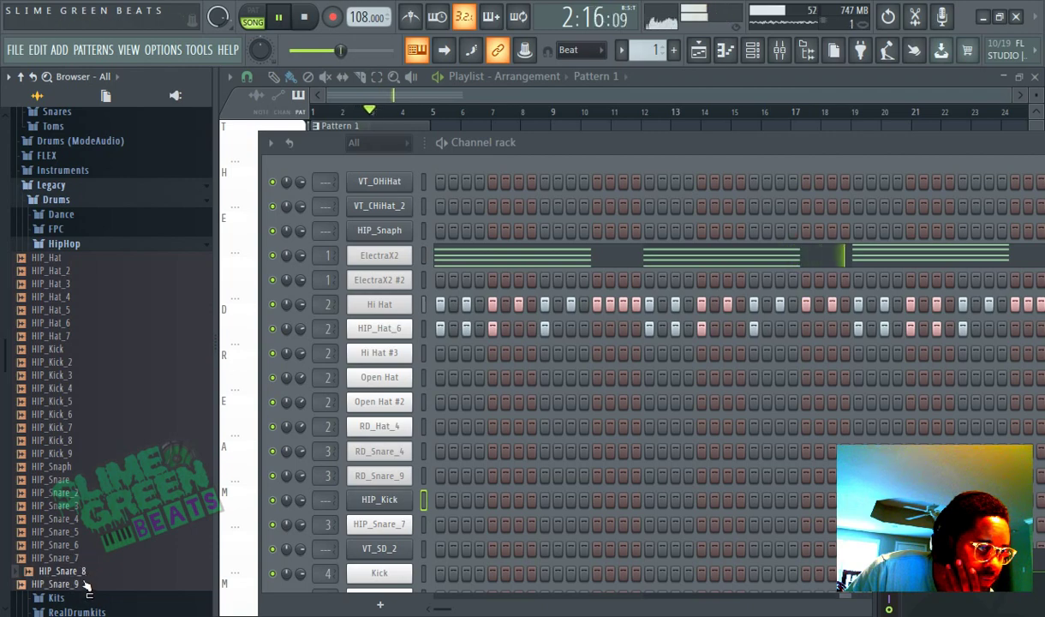
left_click(86, 583)
left_click(86, 559)
left_click(83, 548)
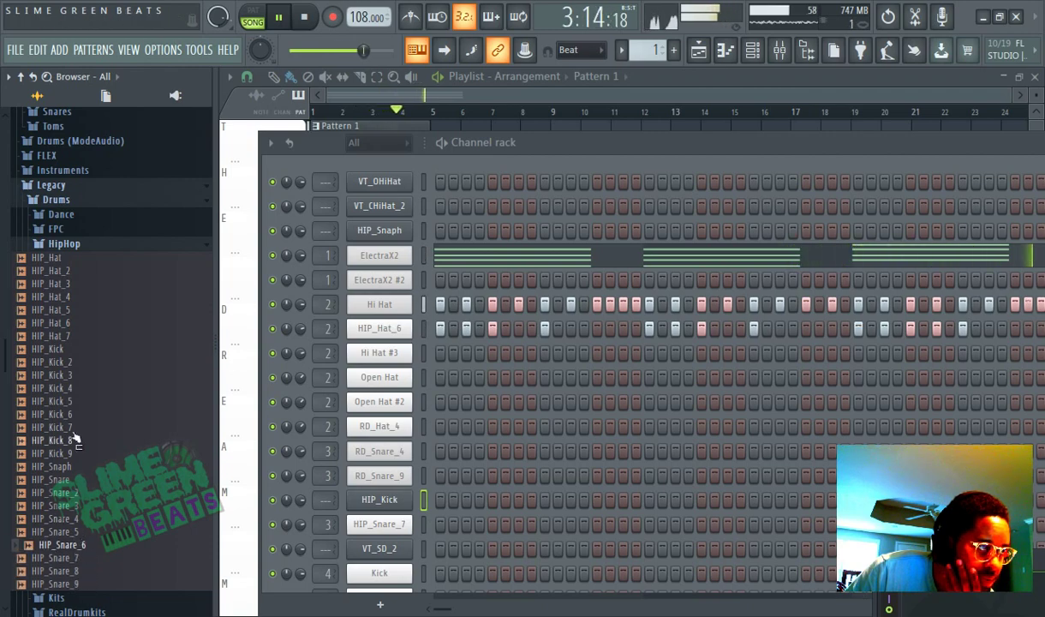
Collapse the Packs folders and open the Kicks folder of DECAP - Drums That Knock Vol. 7 inside SLIME
scroll(72, 435, "up", 3)
left_click(94, 270)
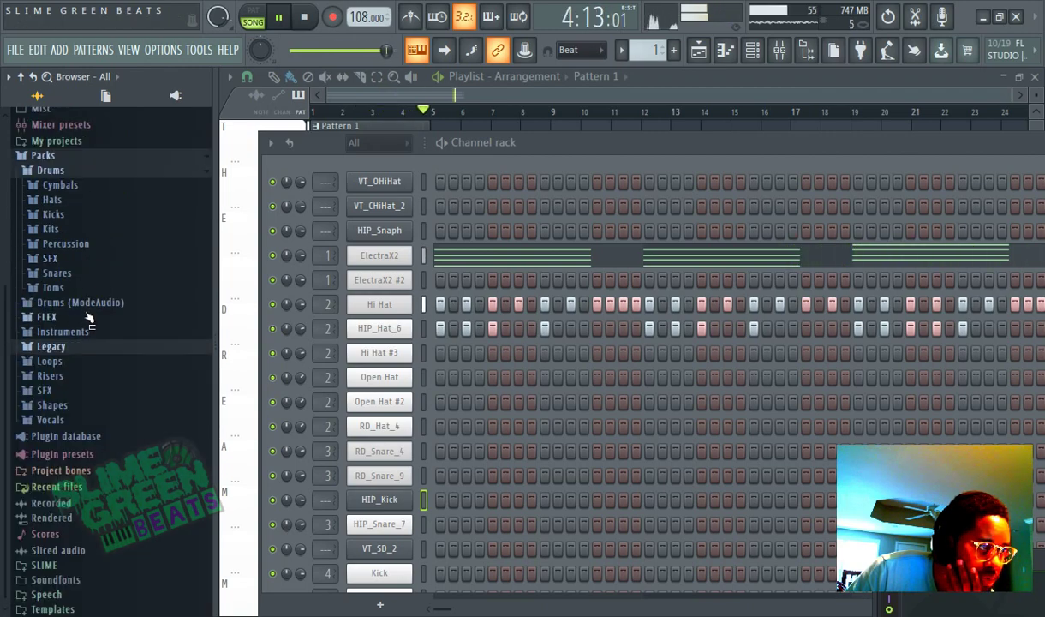
left_click(69, 172)
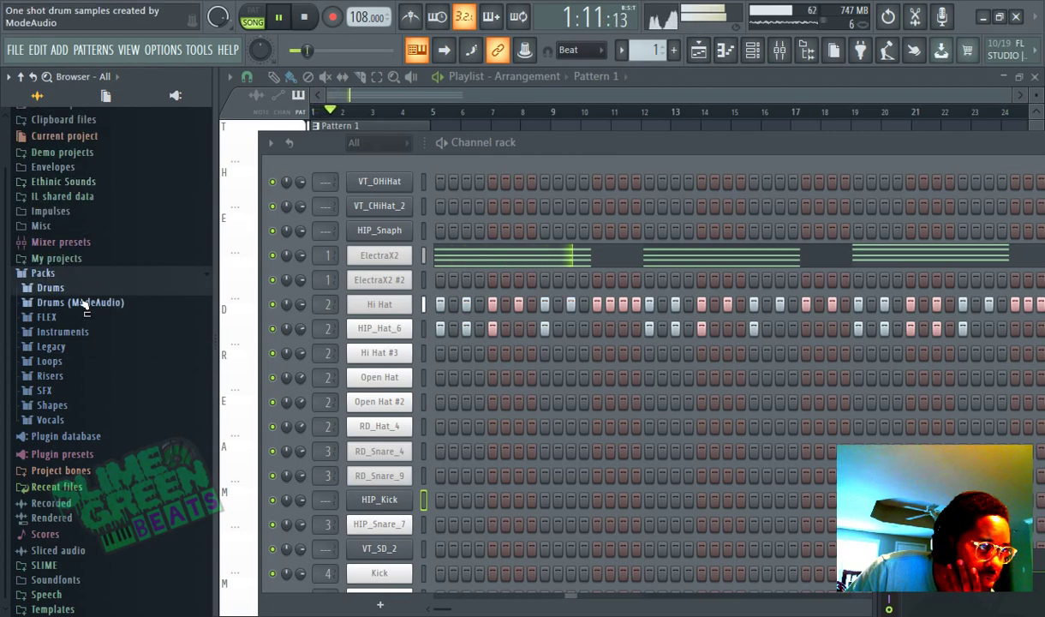
left_click(73, 273)
left_click(50, 464)
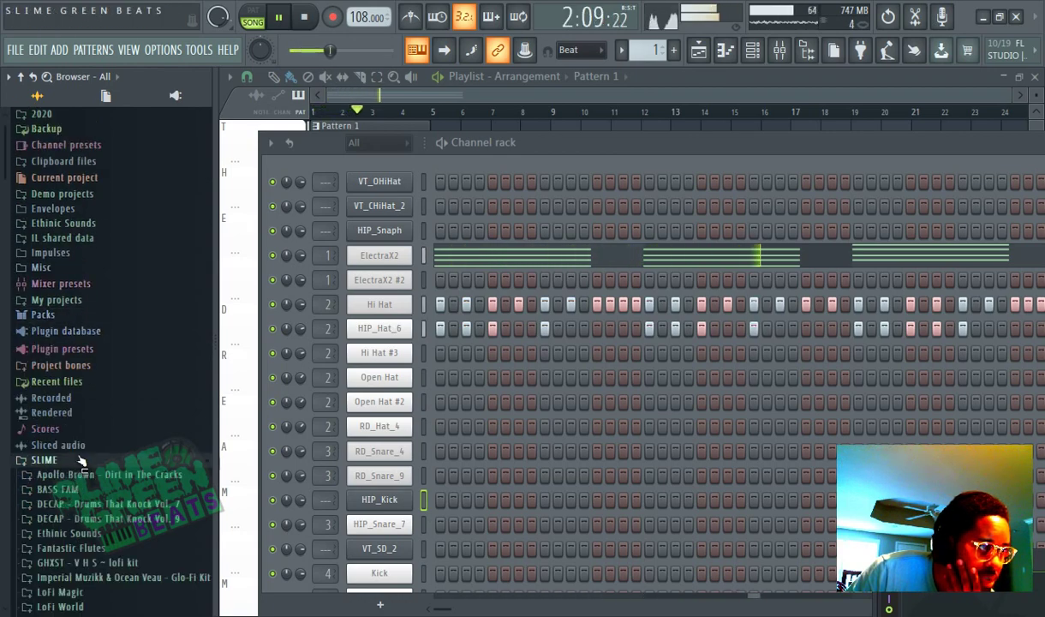
left_click(90, 428)
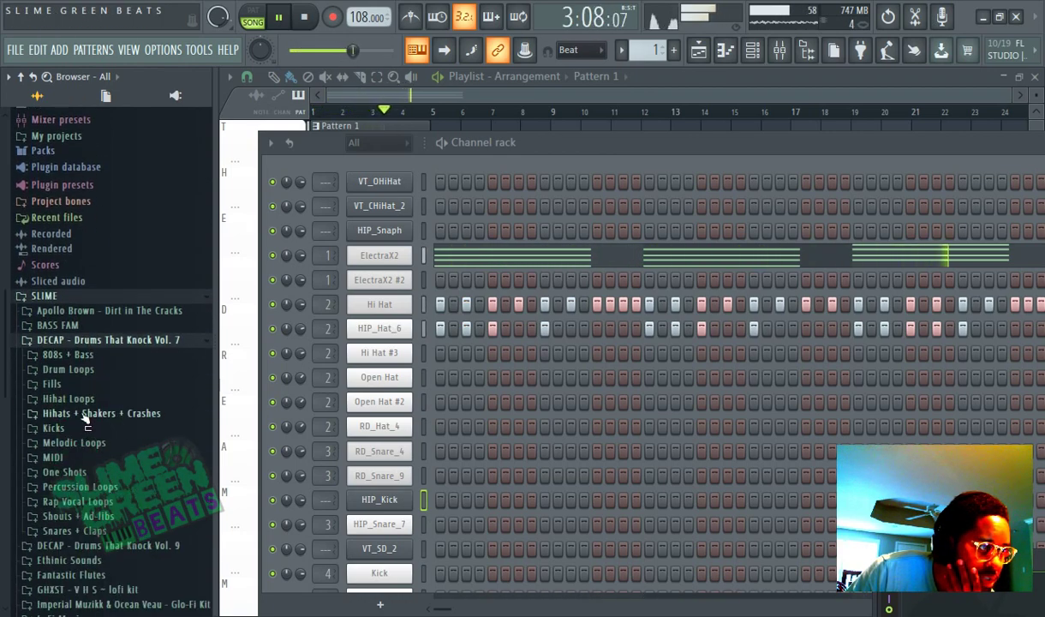
left_click(81, 431)
Audition the DECAP kicks between A Magician Analog Kick and LoFi 1 Kick, including Funk, Fatty, Fat Airy, Direct Hit, Club Bounce and KNOCKGANG
left_click(77, 401)
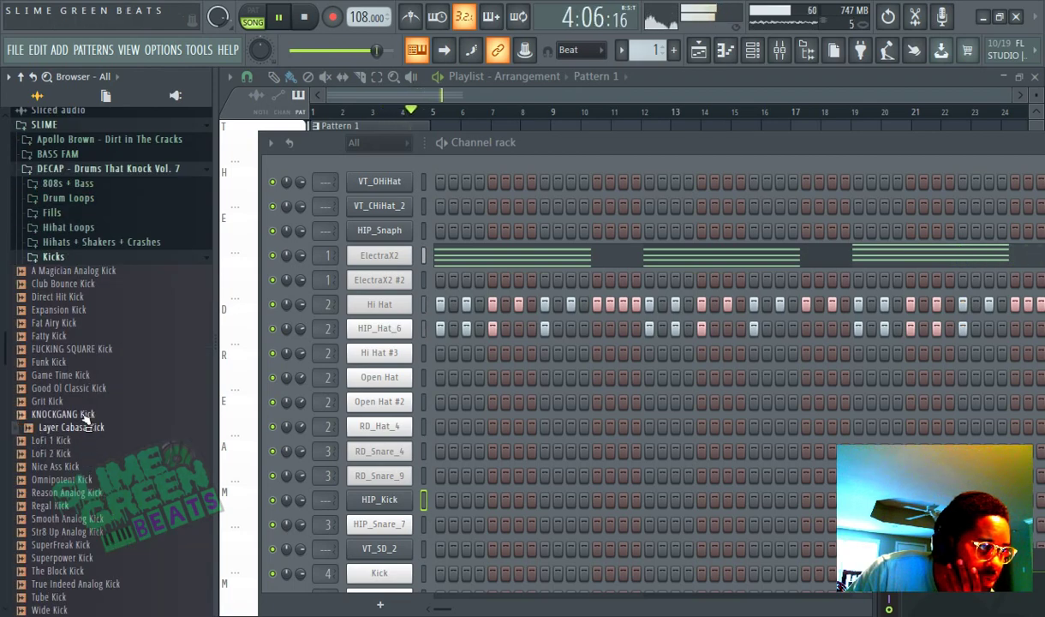
left_click(91, 363)
left_click(88, 338)
left_click(89, 324)
left_click(91, 299)
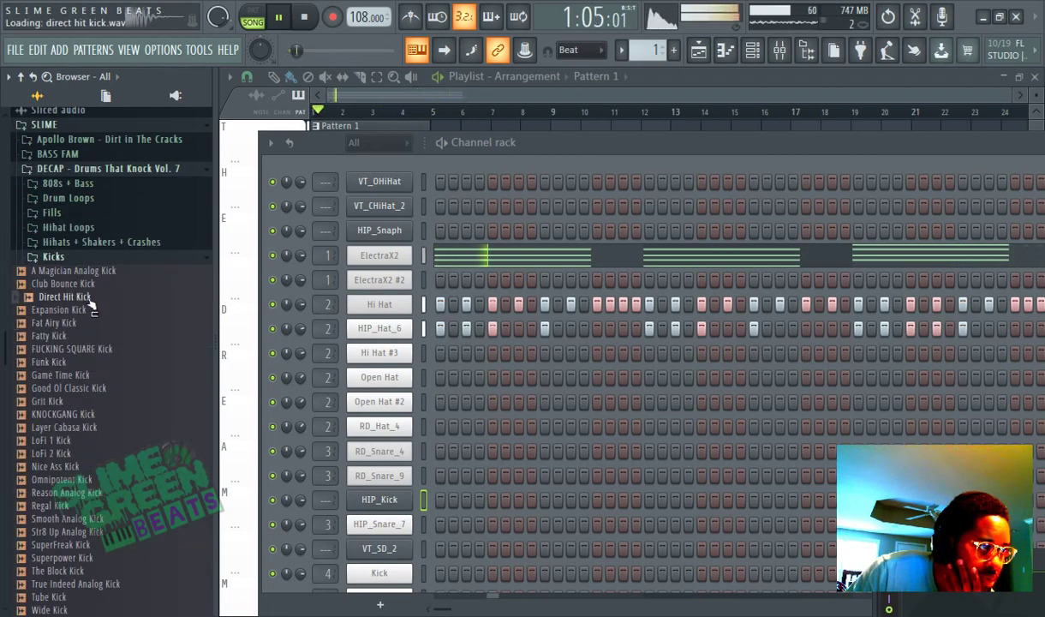
left_click(94, 287)
left_click(86, 271)
left_click(81, 415)
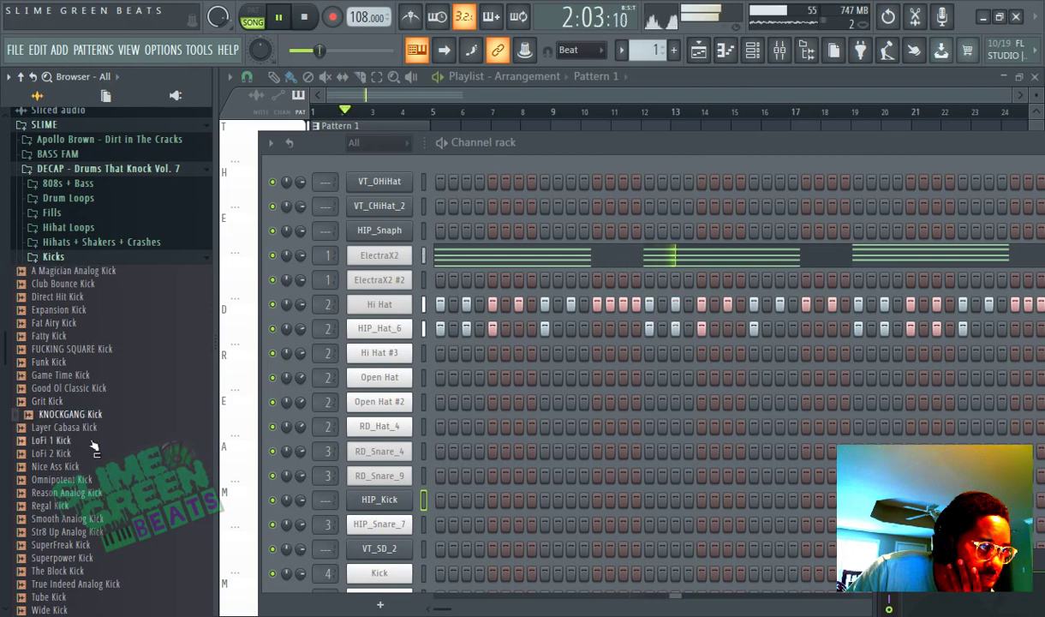
left_click(84, 442)
Compare Nice Ass Kick with Omnipotent Kick and add Nice Ass Kick as a new channel above HIP_Kick
left_click(86, 467)
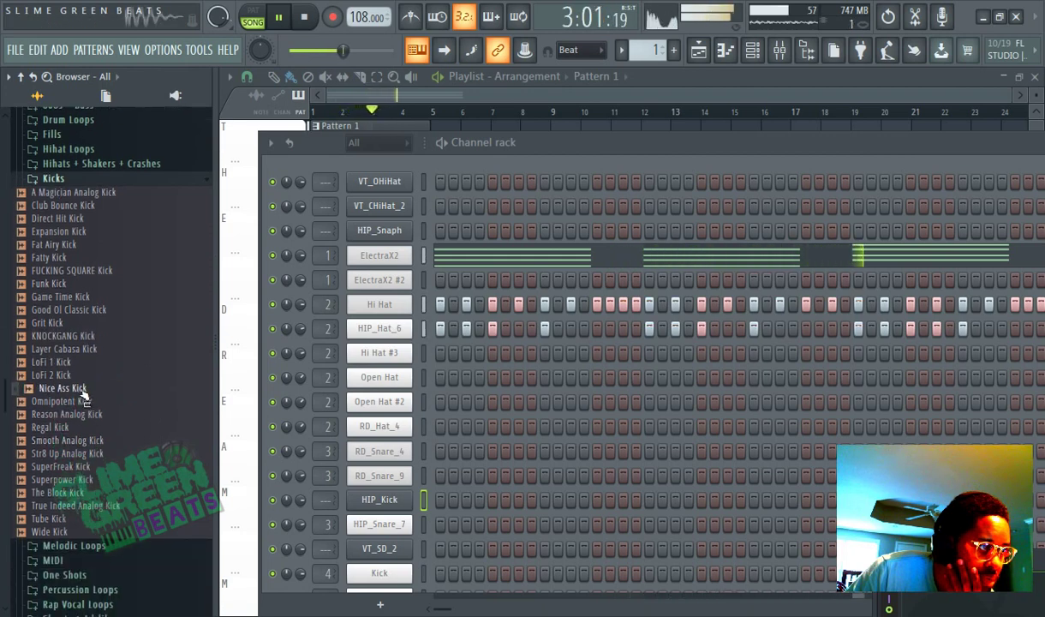
left_click(84, 400)
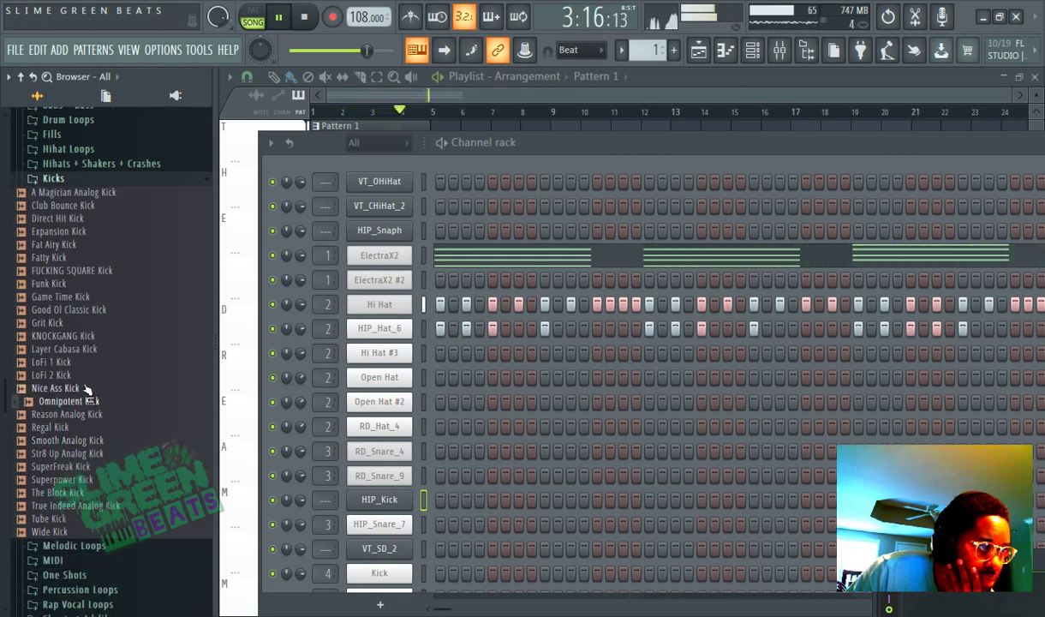
left_click(84, 389)
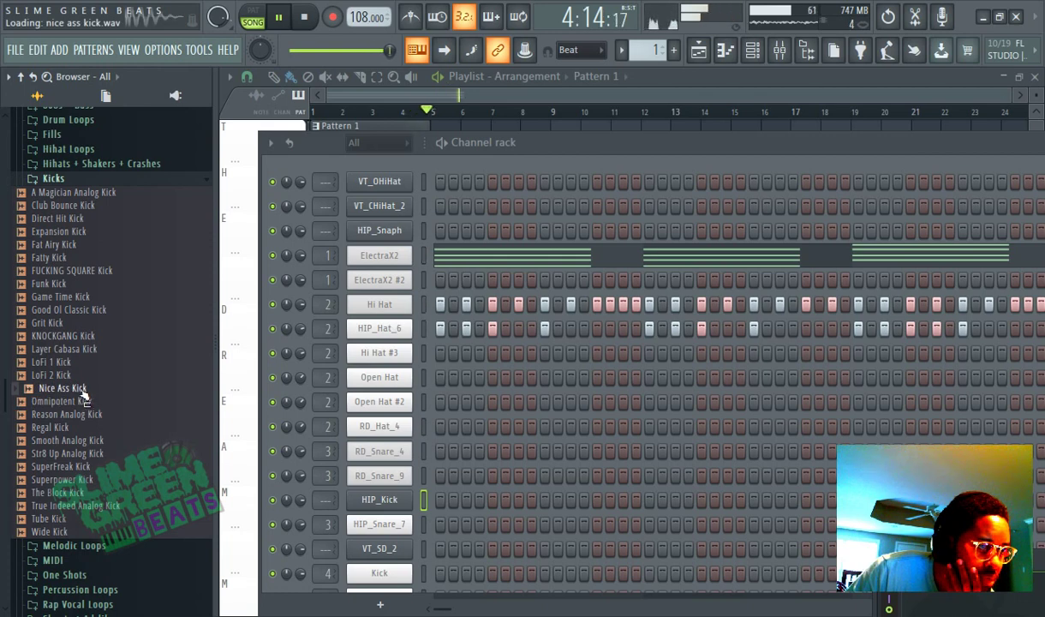
left_click_drag(84, 394, 392, 498)
Audition the SuperFreak, Smooth Analog and Superpower kicks, adding Smooth Analog Kick as a new channel above Nice Ass Kick
left_click(102, 467)
left_click(94, 442)
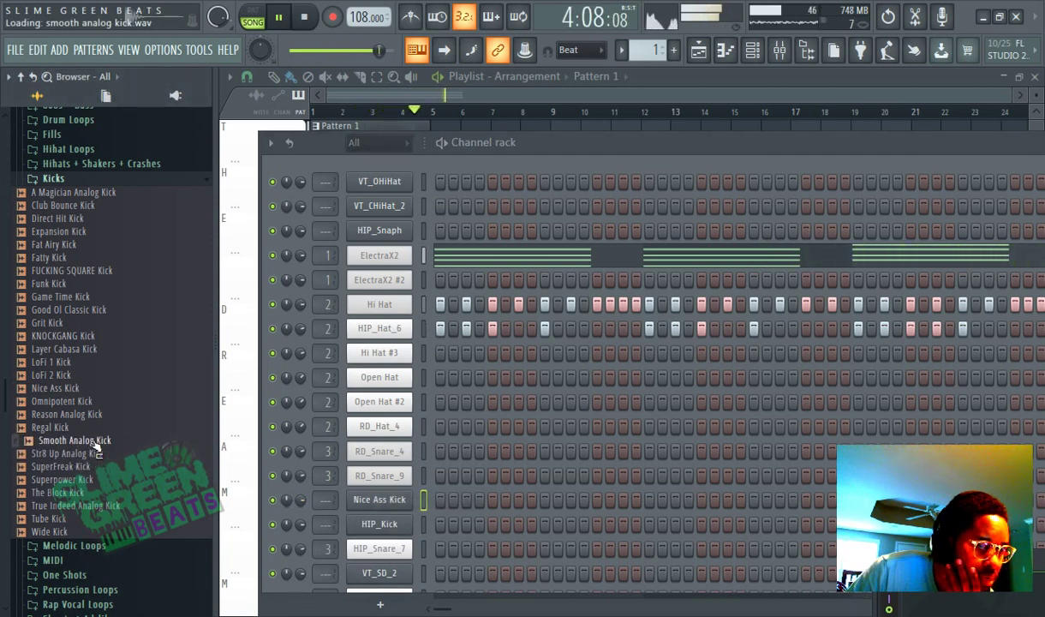
left_click_drag(97, 447, 385, 497)
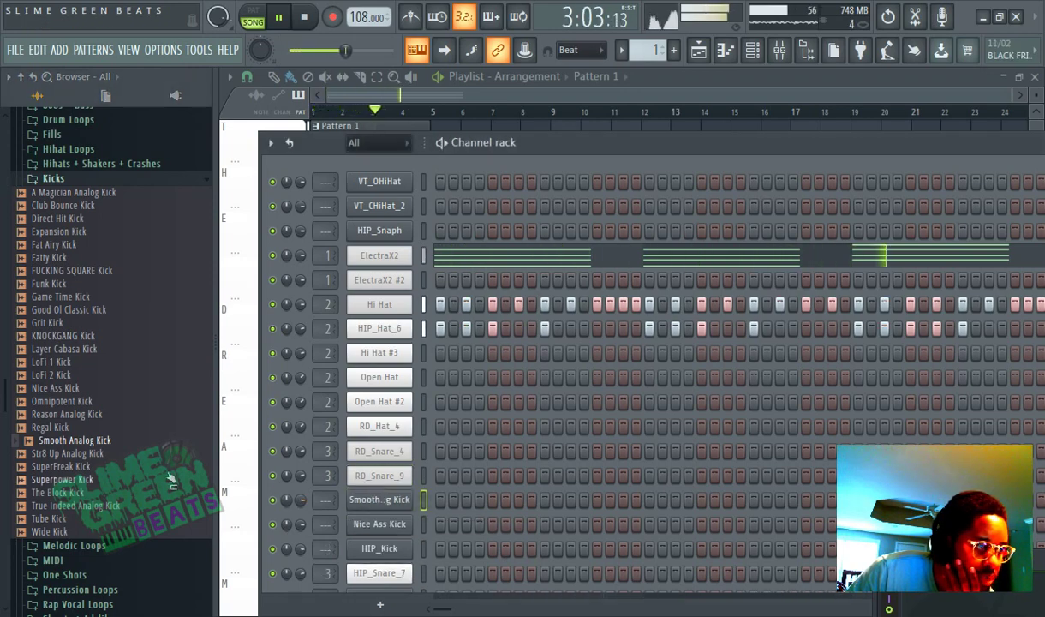
left_click(150, 482)
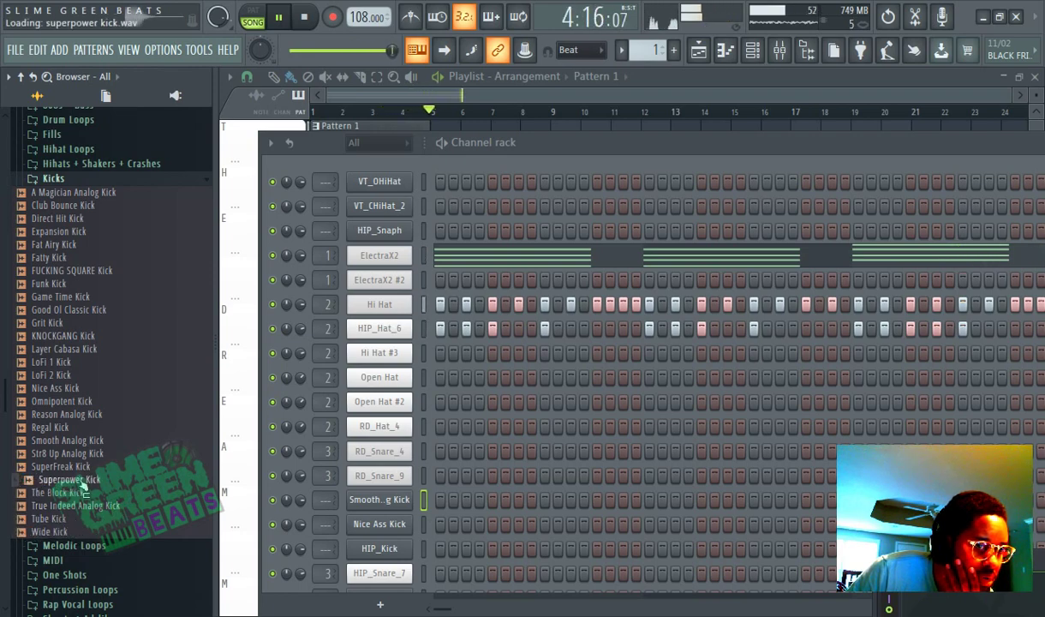
Hide the browser and place HIP_Snare_7 hits on steps 9, 25, 41 and 57
scroll(468, 451, "down", 3)
scroll(474, 434, "up", 2)
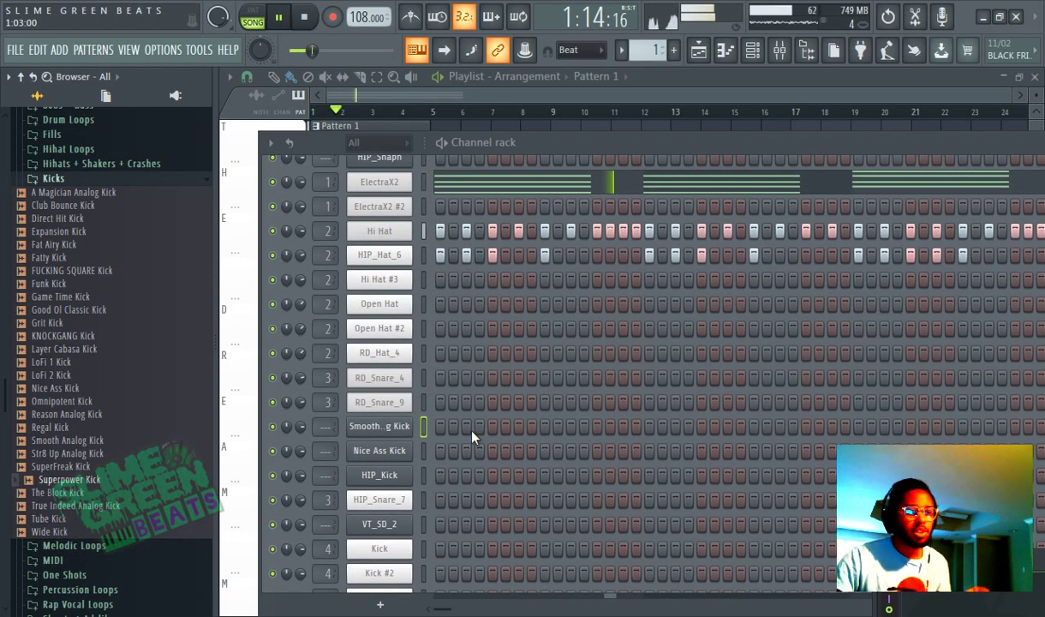
scroll(492, 407, "up", 3)
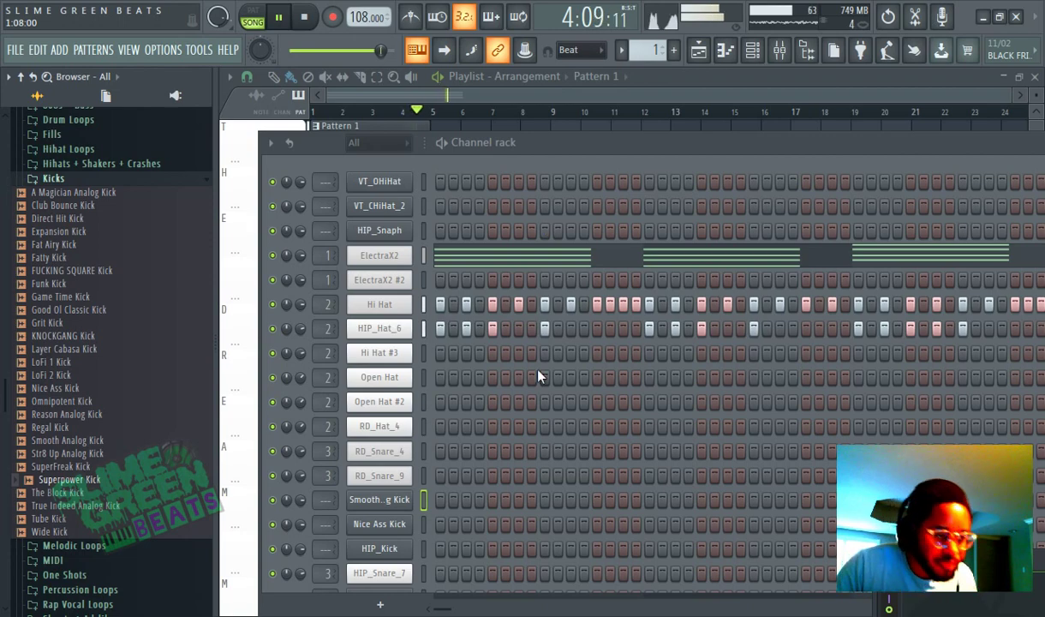
scroll(514, 455, "down", 3)
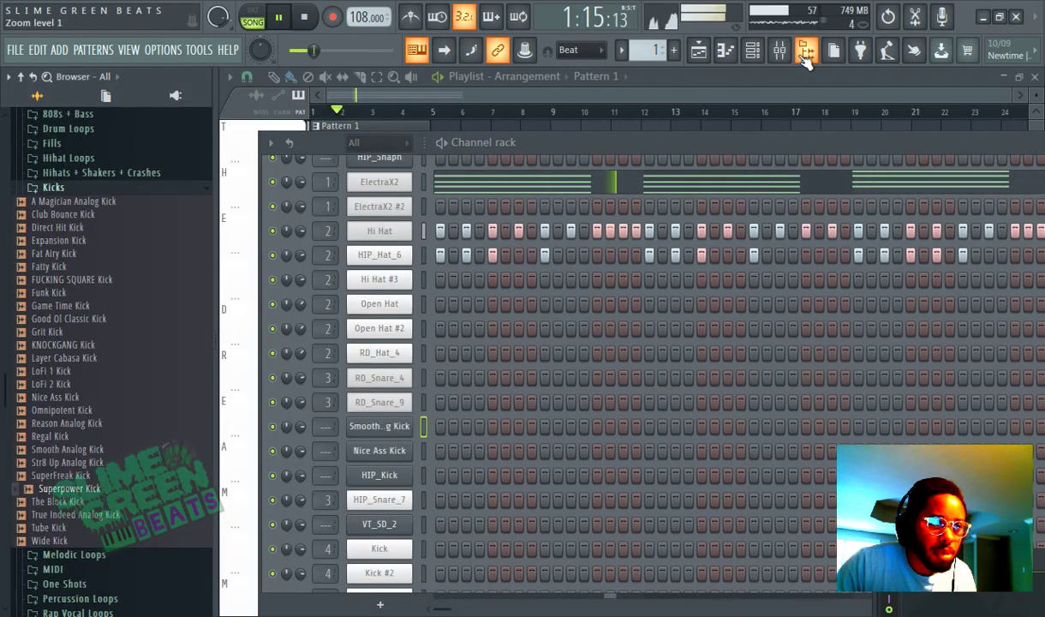
left_click(806, 51)
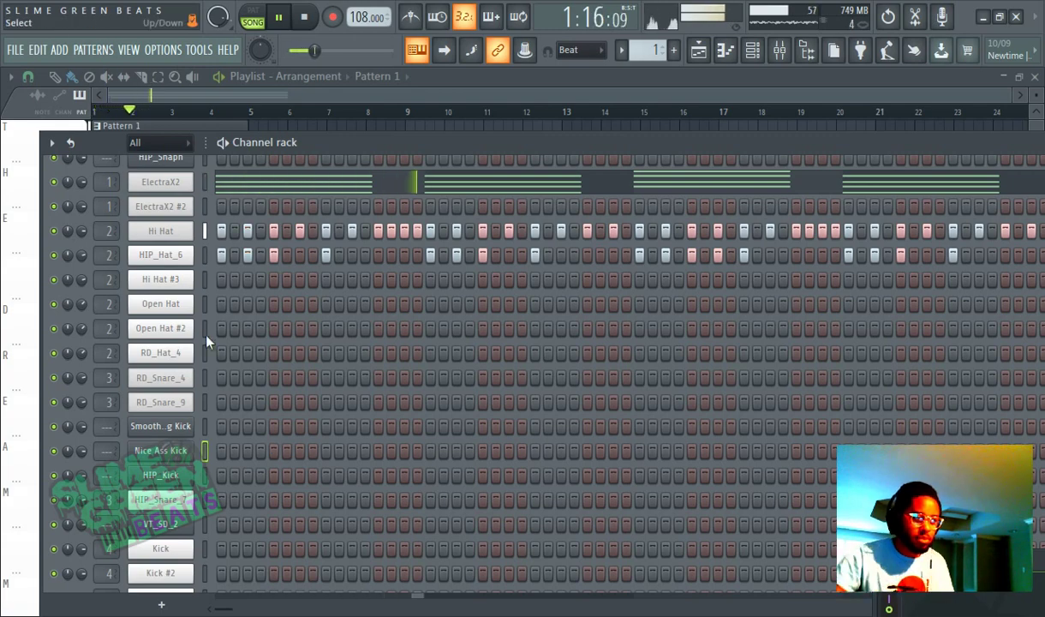
left_click(220, 504)
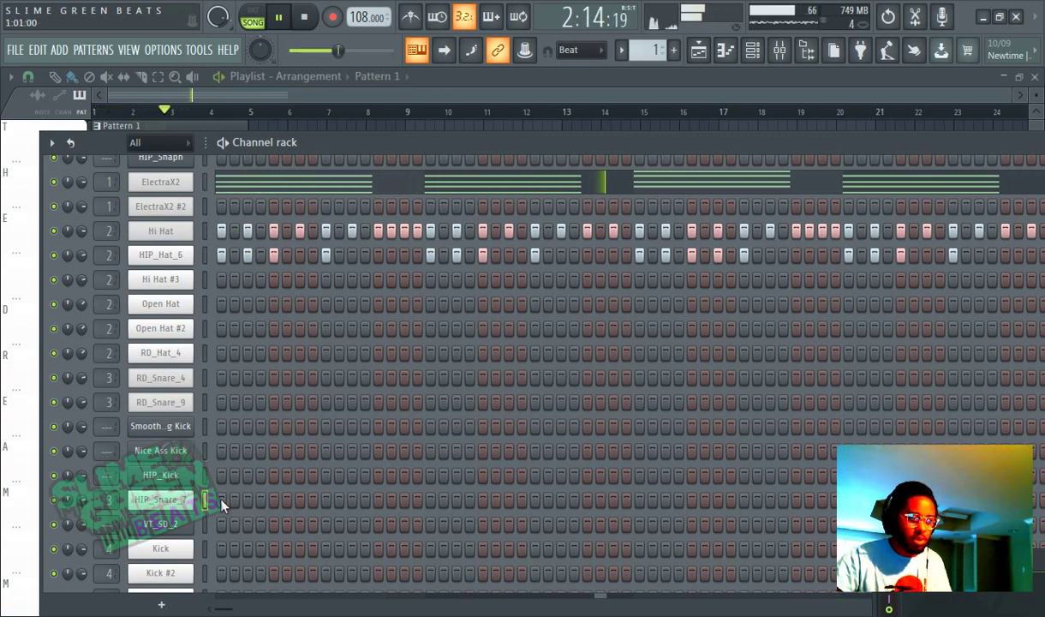
left_click(325, 500)
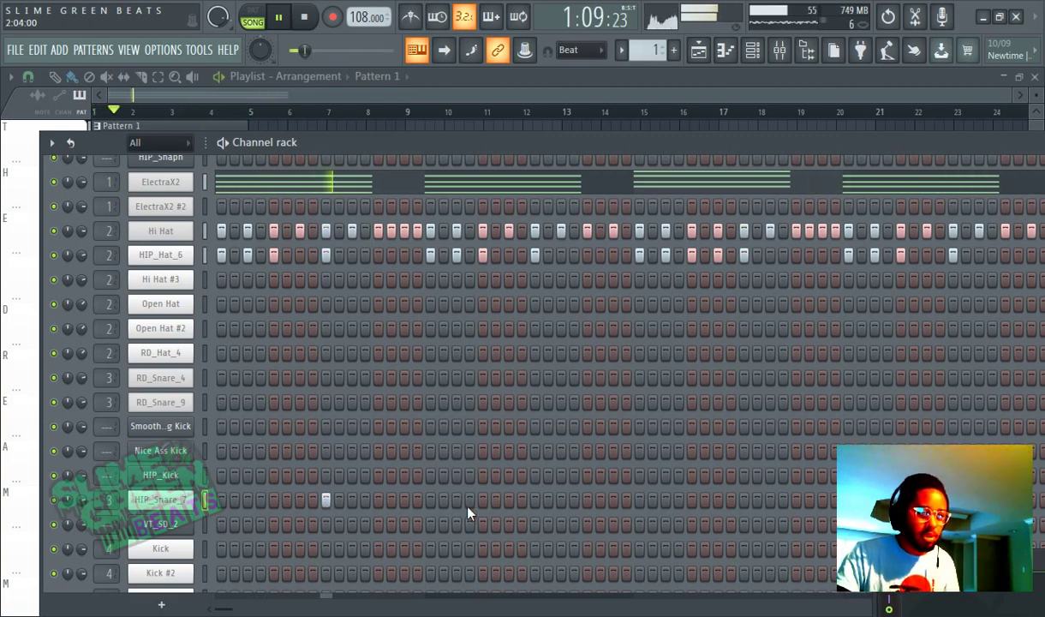
left_click(534, 501)
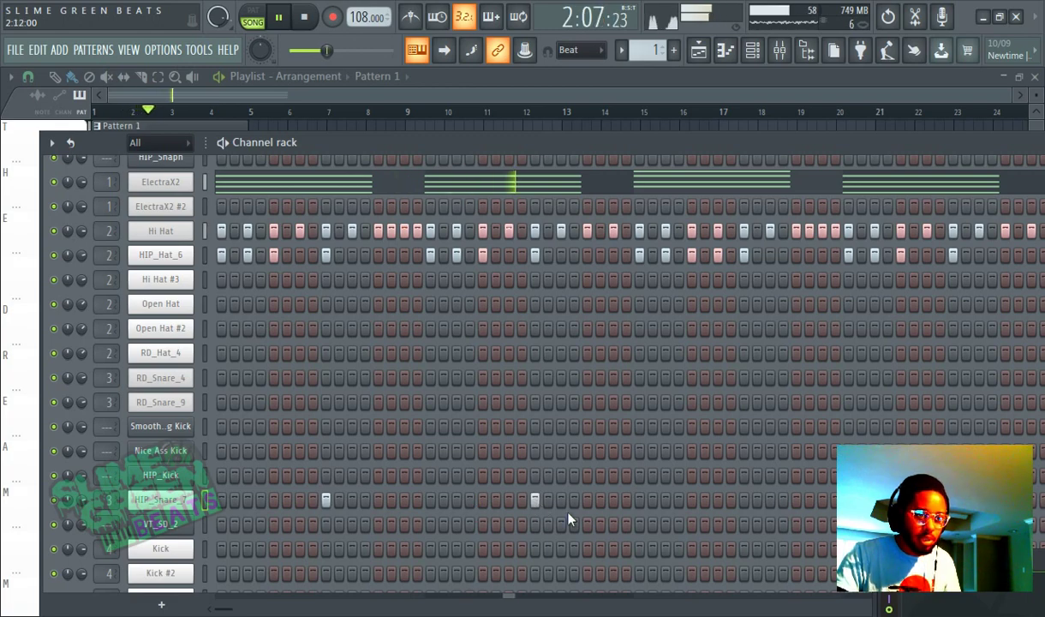
left_click(744, 501)
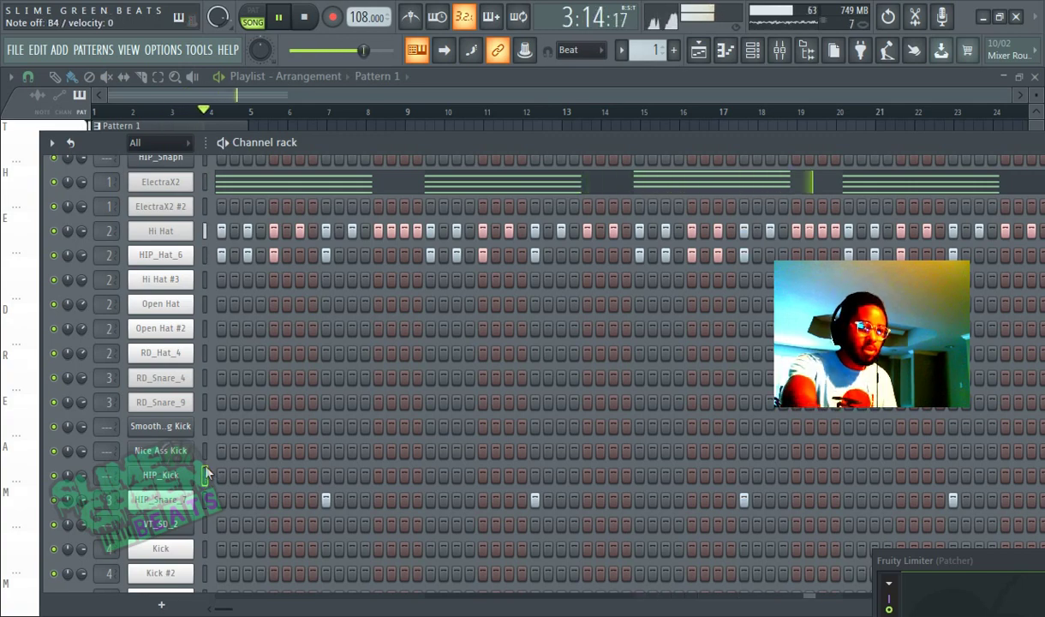
Try the loaded kick channels, select Smooth Analog Kick, and place its hits on steps 1, 5, 11, 15, 19 and 22
key("Up")
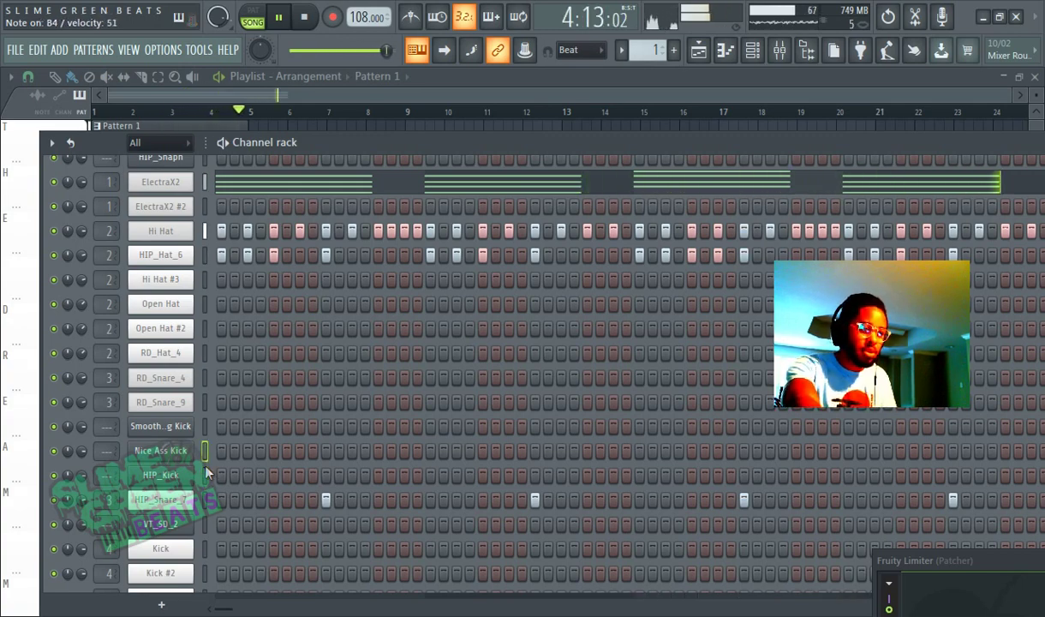
key("Up")
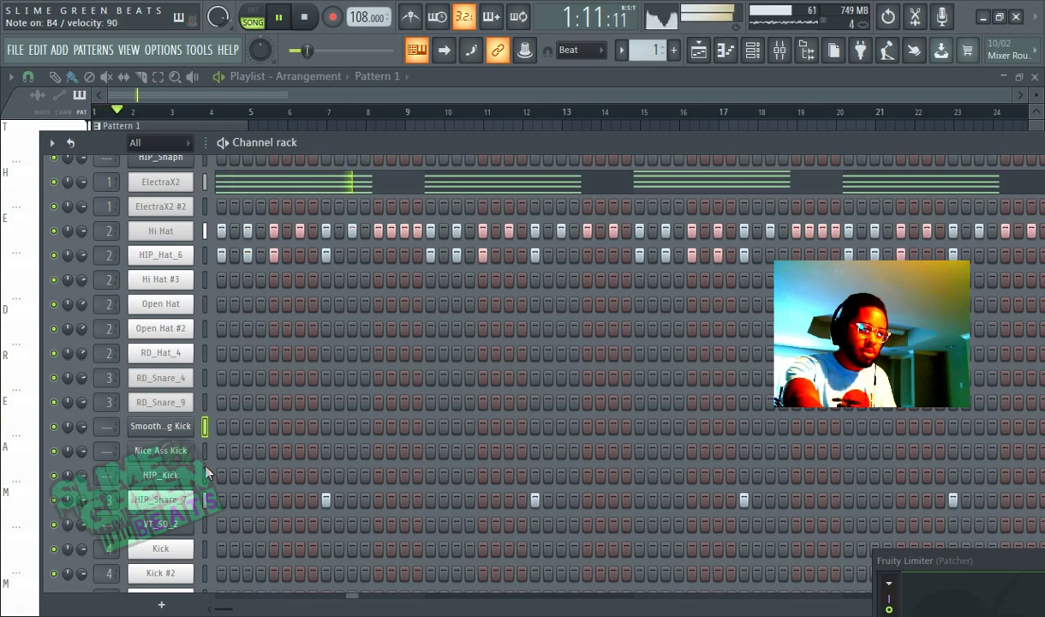
key("alt+F8")
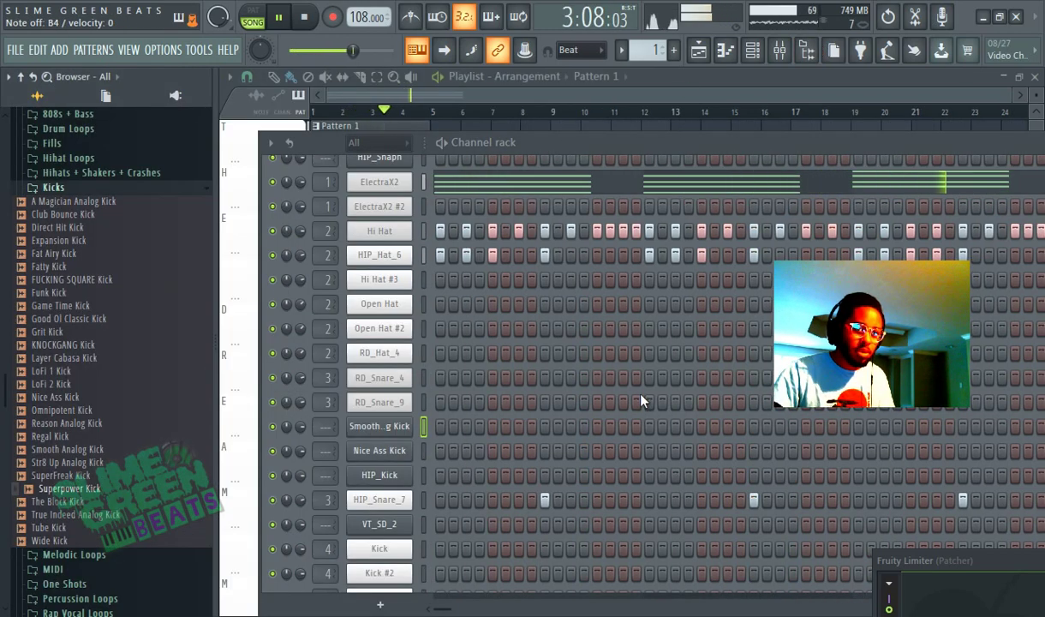
left_click(440, 428)
left_click(493, 428)
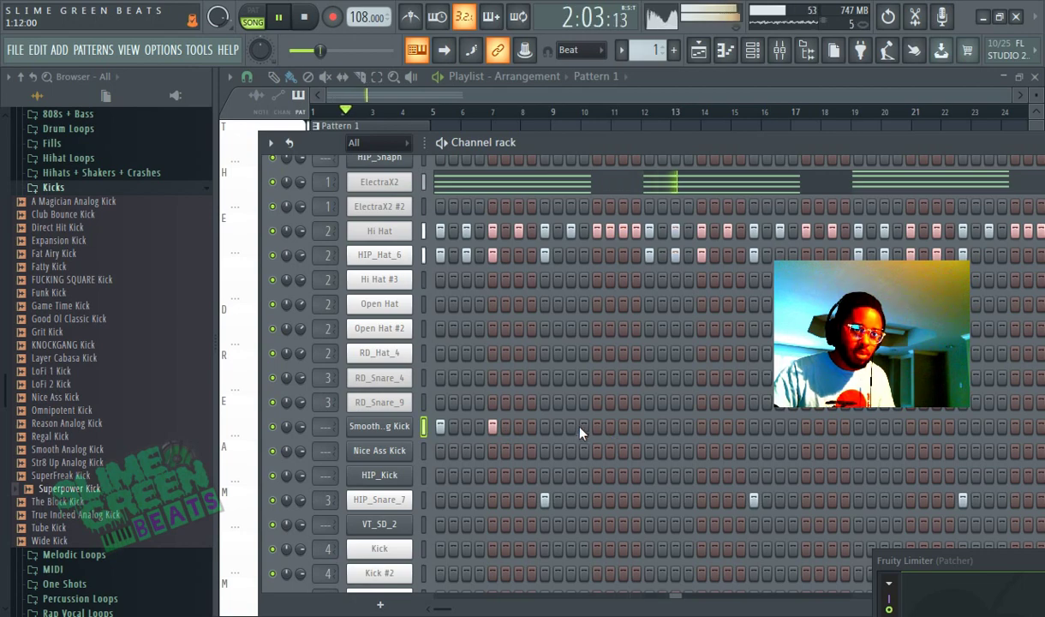
left_click(623, 429)
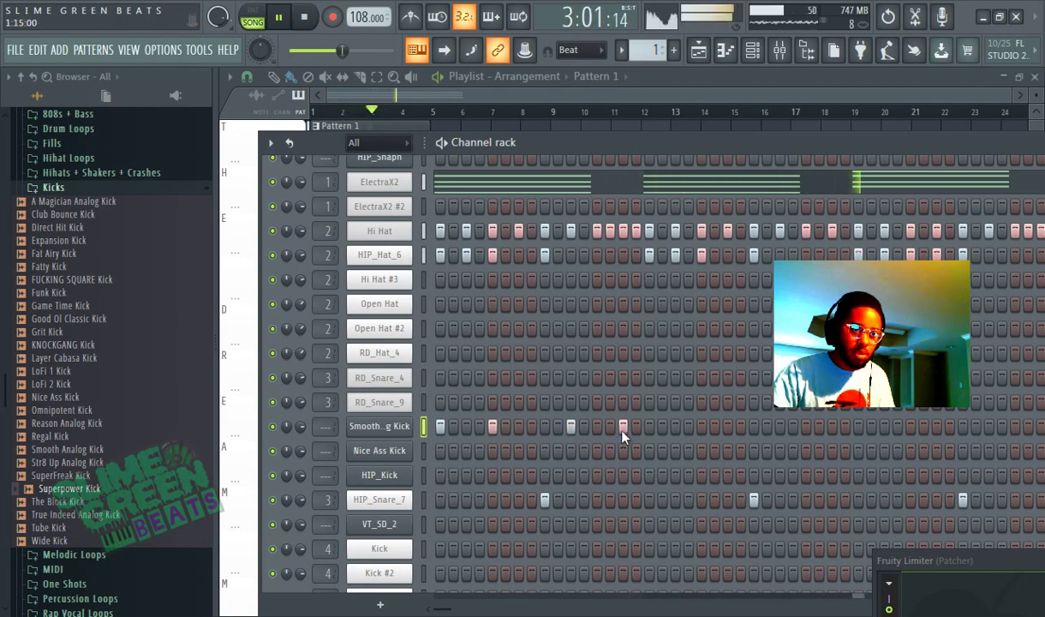
left_click(676, 427)
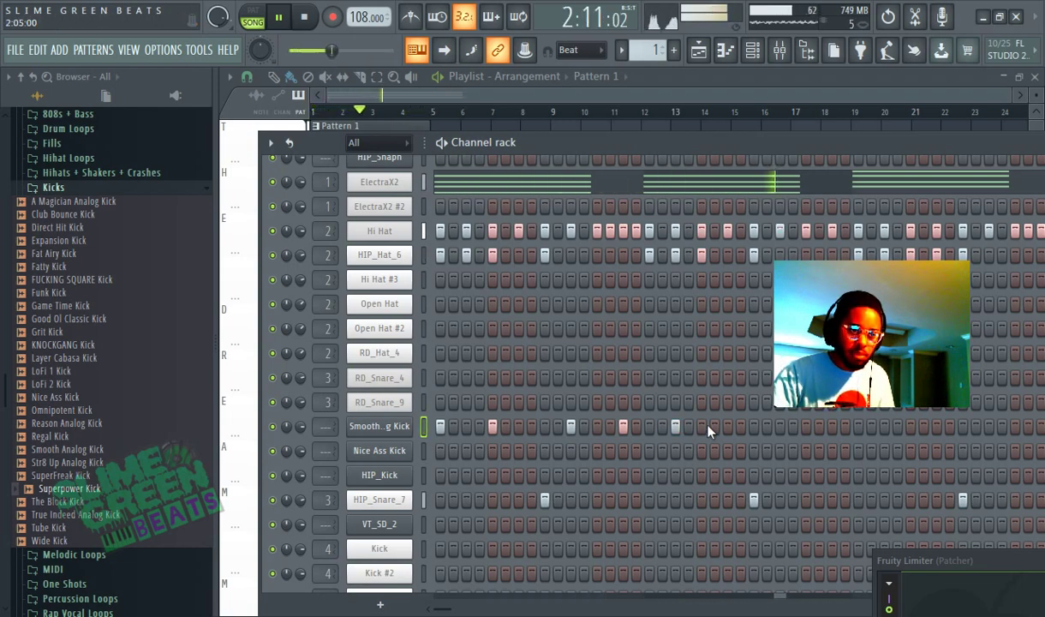
left_click(713, 427)
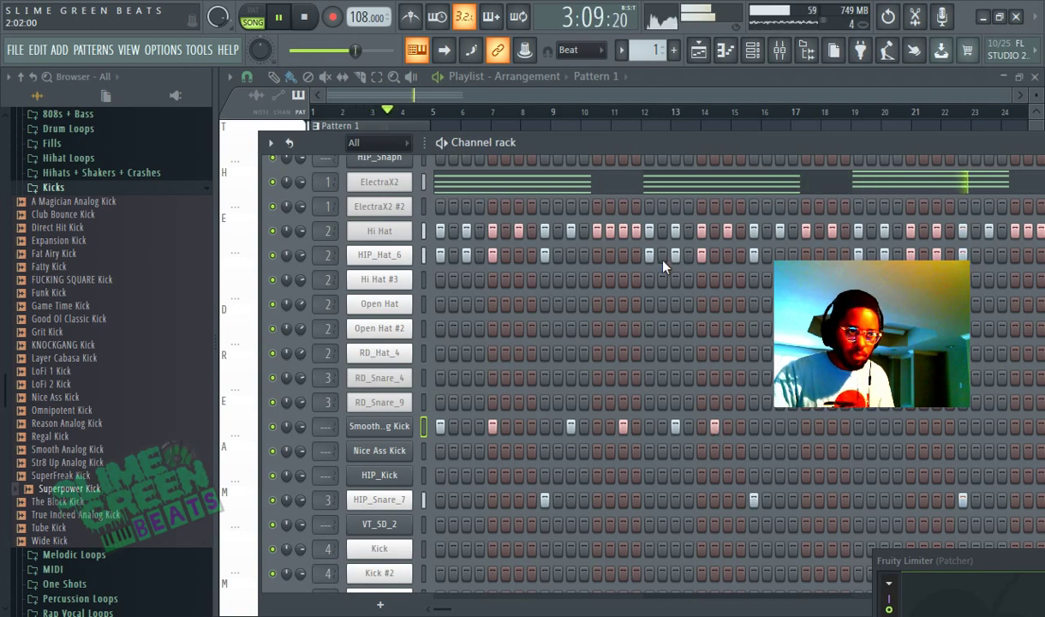
Hide the browser, move the Smooth Analog Kick hit from step 22 to step 21, and add another on step 27
left_click(807, 53)
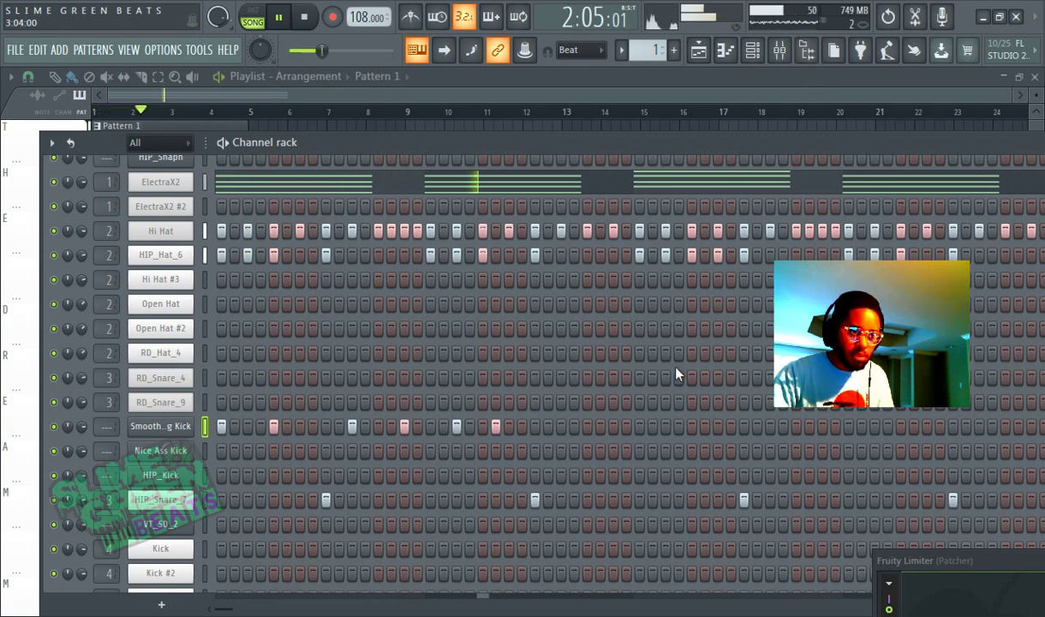
right_click(496, 429)
left_click(483, 428)
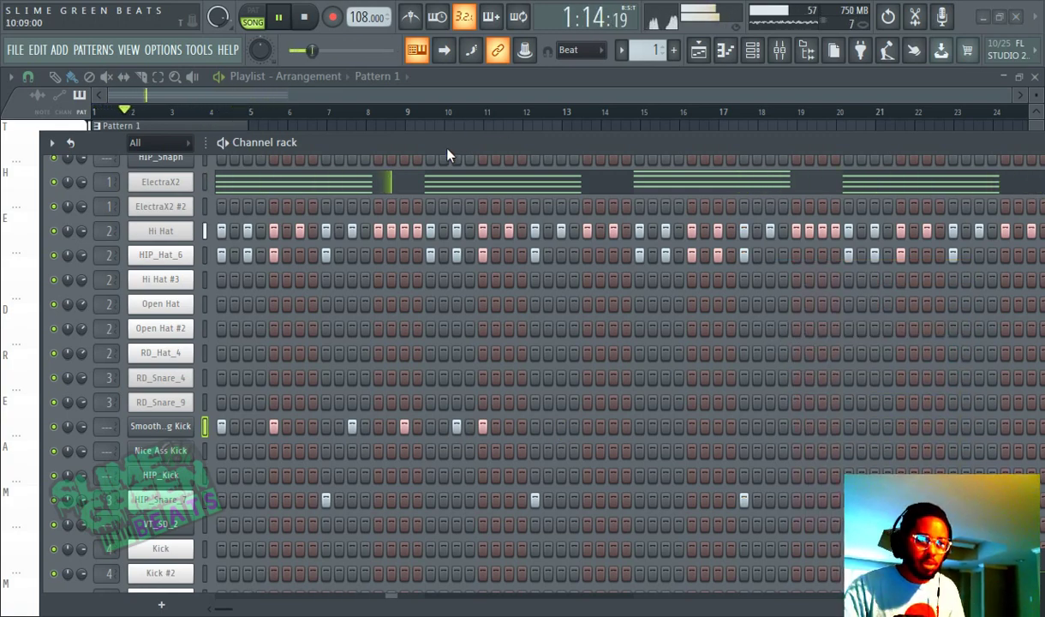
left_click_drag(448, 149, 365, 69)
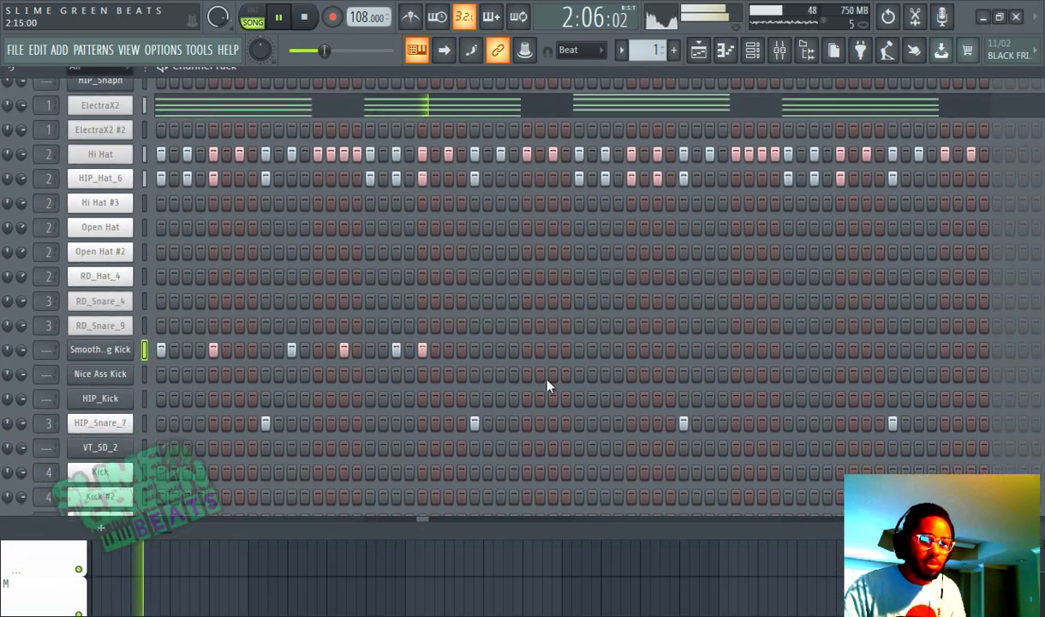
left_click(501, 350)
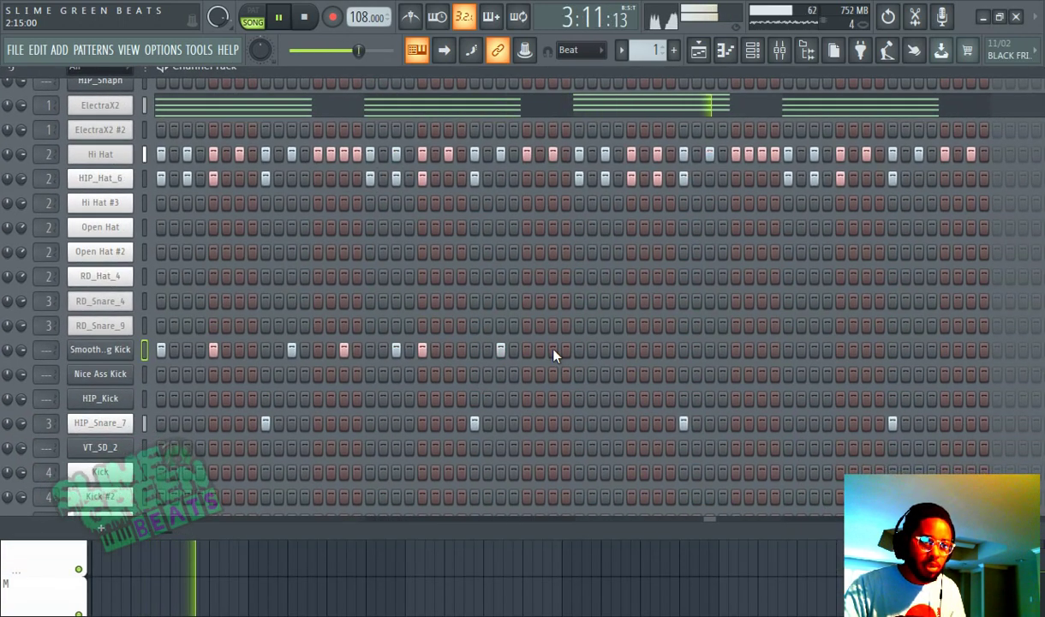
Add Smooth Analog Kick hits on steps 31, 33 and 37, trying one on step 35 and removing it
left_click(552, 349)
left_click(579, 350)
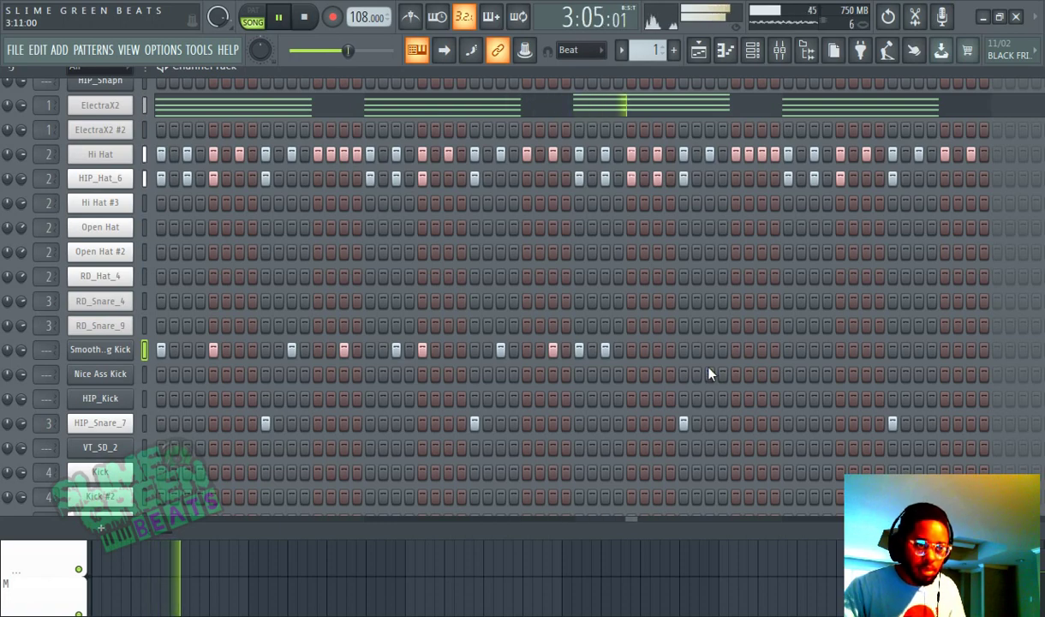
left_click(605, 351)
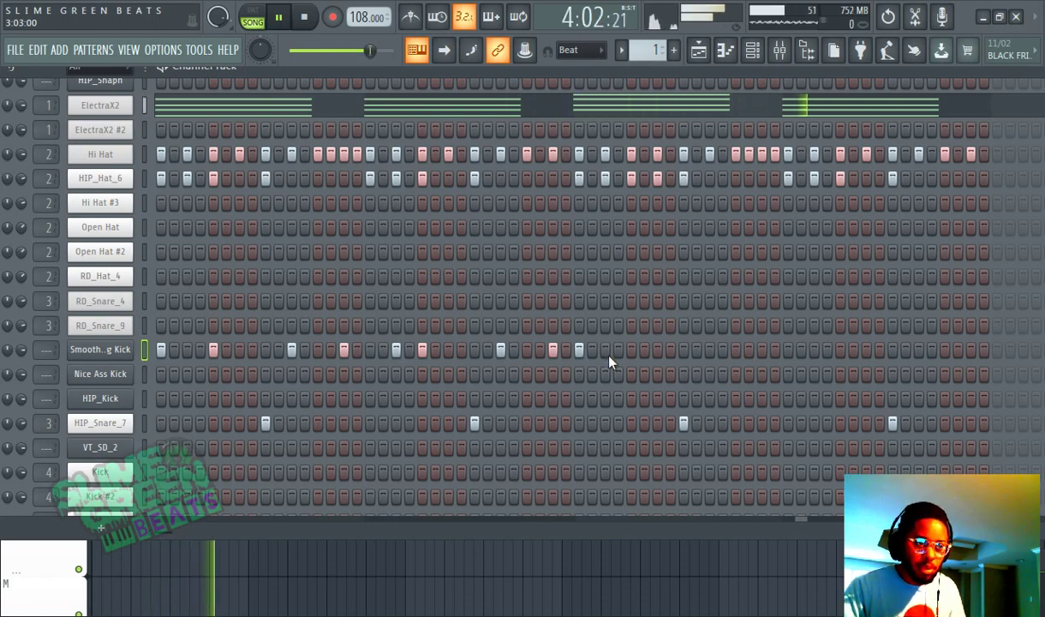
left_click(632, 352)
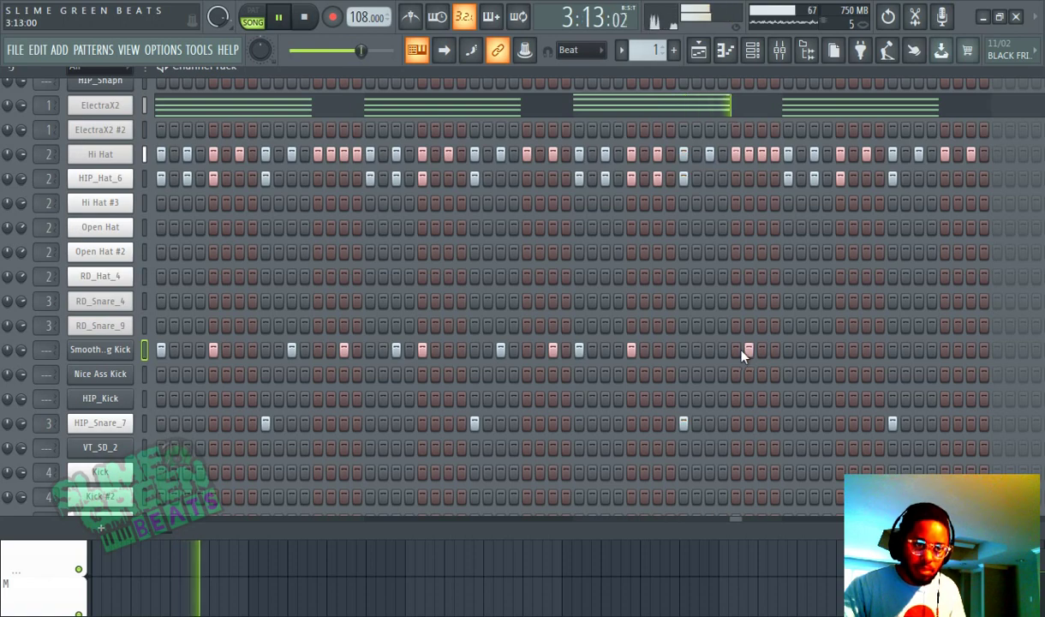
Add Smooth Analog Kick hits on steps 43, 47 and 51, removing the trial hits on steps 46 and 50
left_click(710, 350)
left_click(750, 351)
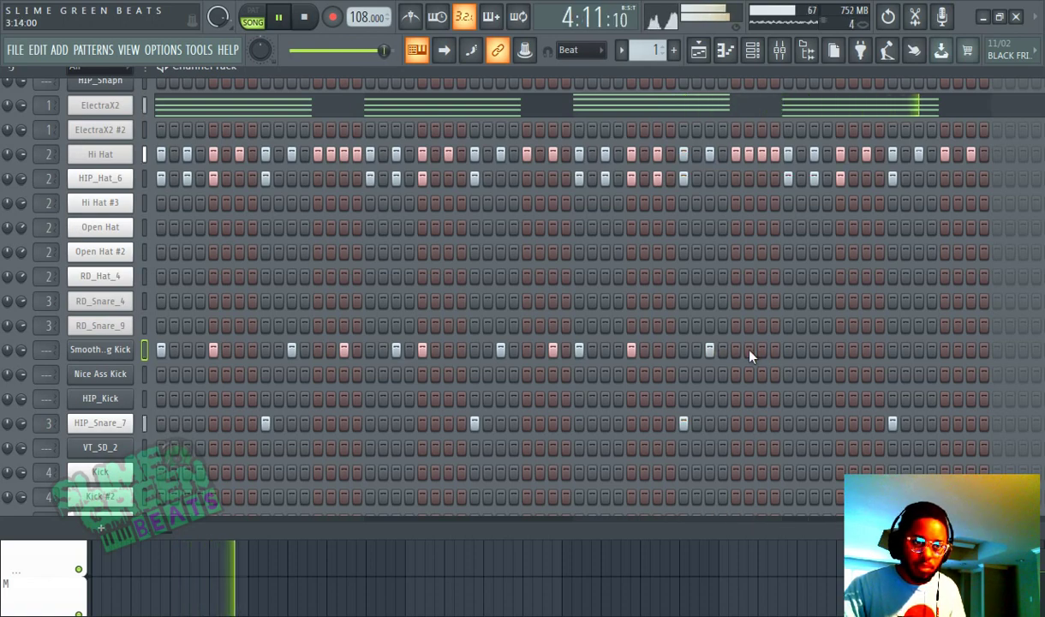
left_click(752, 350)
left_click(761, 351)
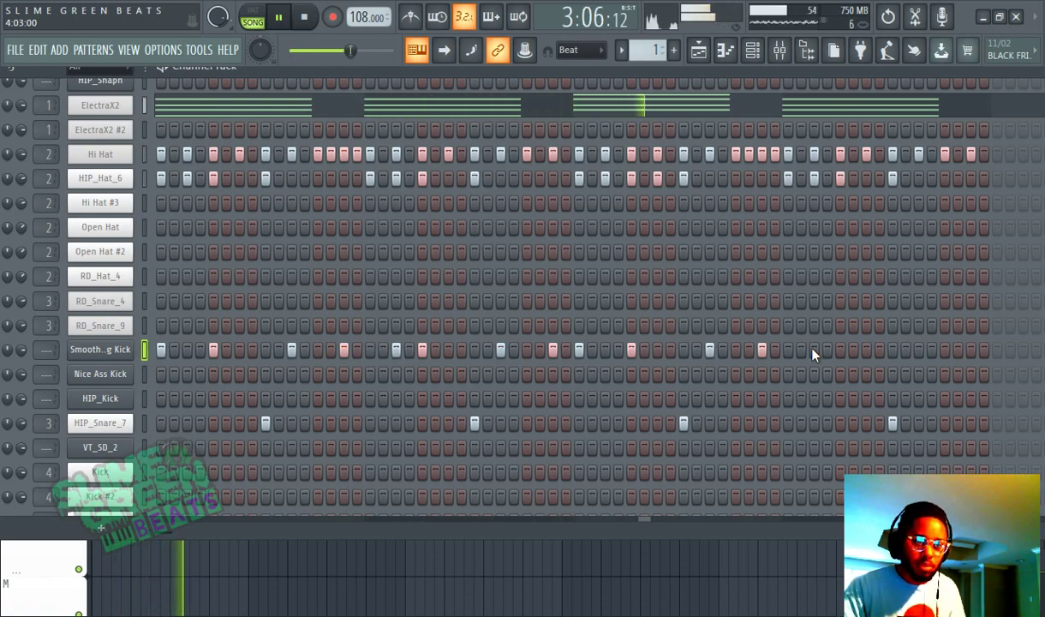
left_click(801, 350)
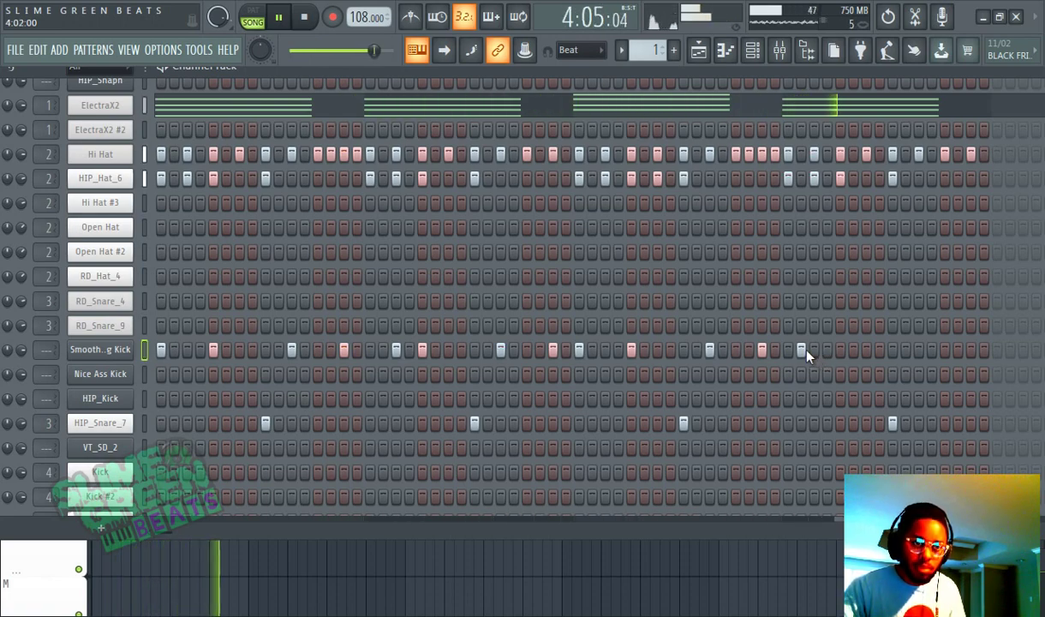
left_click(814, 351)
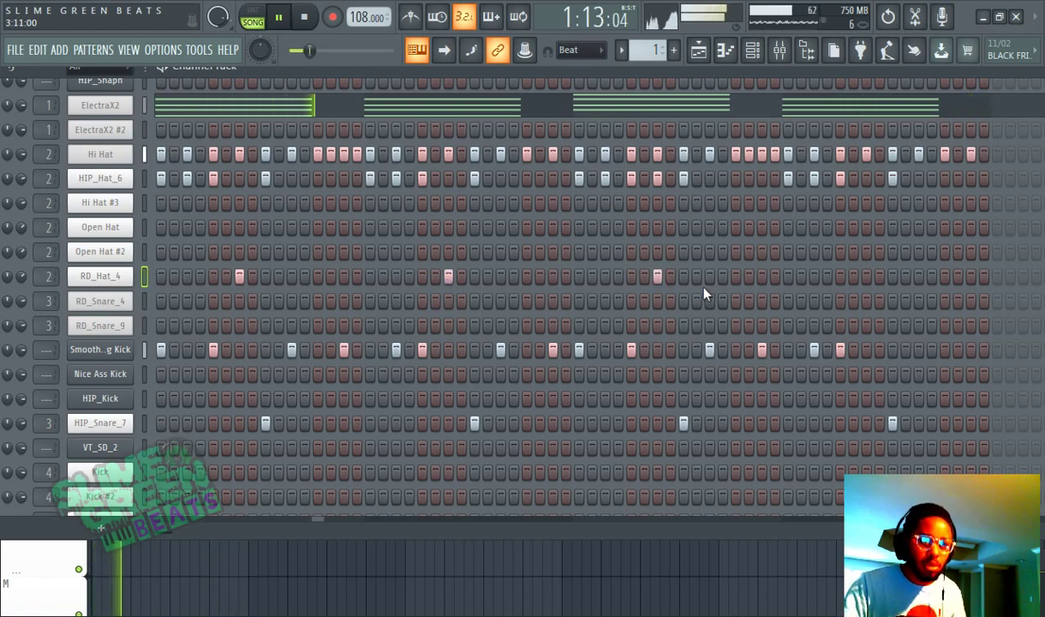
Add an RD_Hat_4 hit on step 55 in the Channel rack
left_click(866, 276)
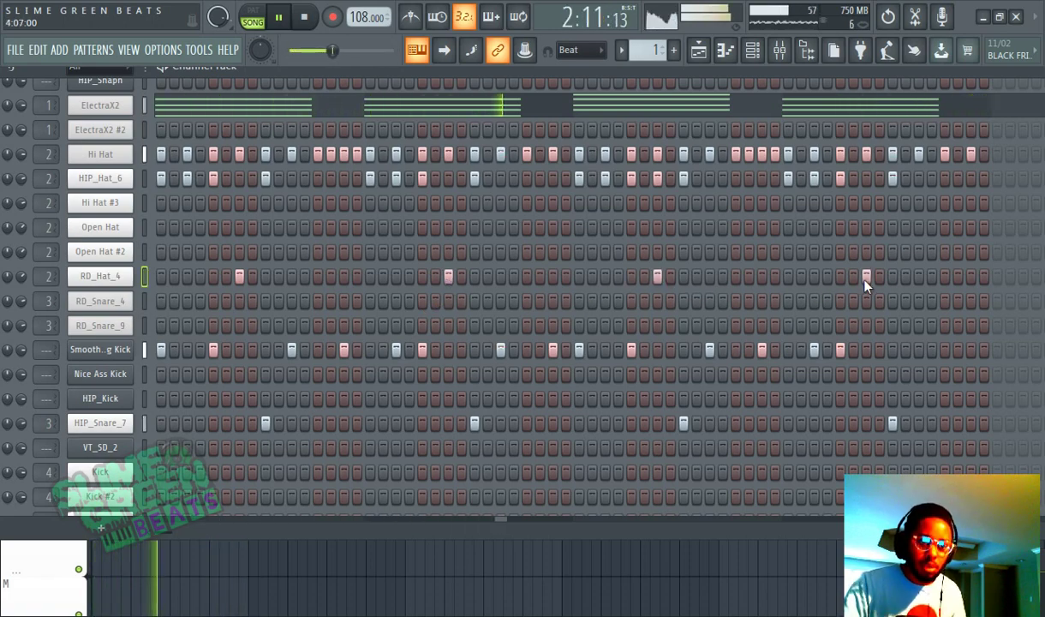
scroll(422, 355, "up", 3)
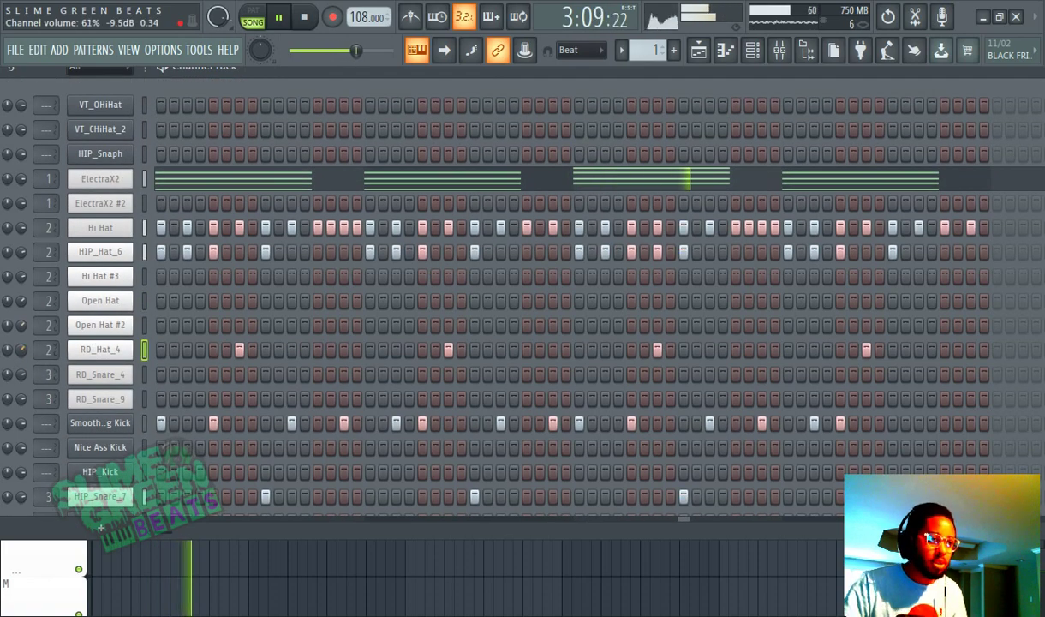
scroll(688, 279, "down", 6)
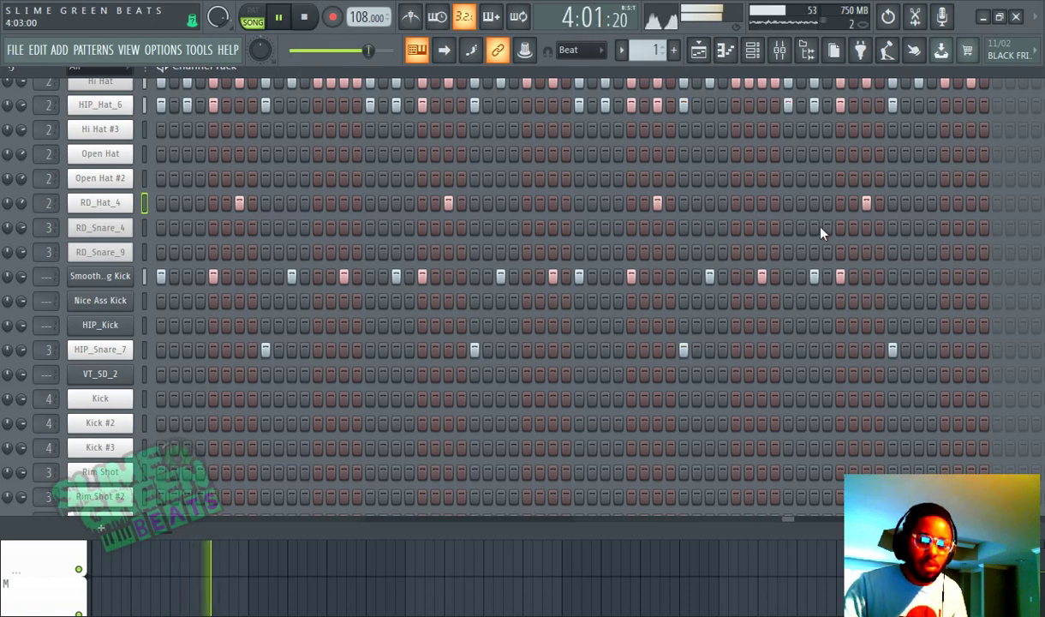
Audition VT_CHiHat_2 and VT_OHiHat, and enable VT_OHiHat's volume envelope with zero attack, full hold and zero decay
scroll(140, 314, "up", 3)
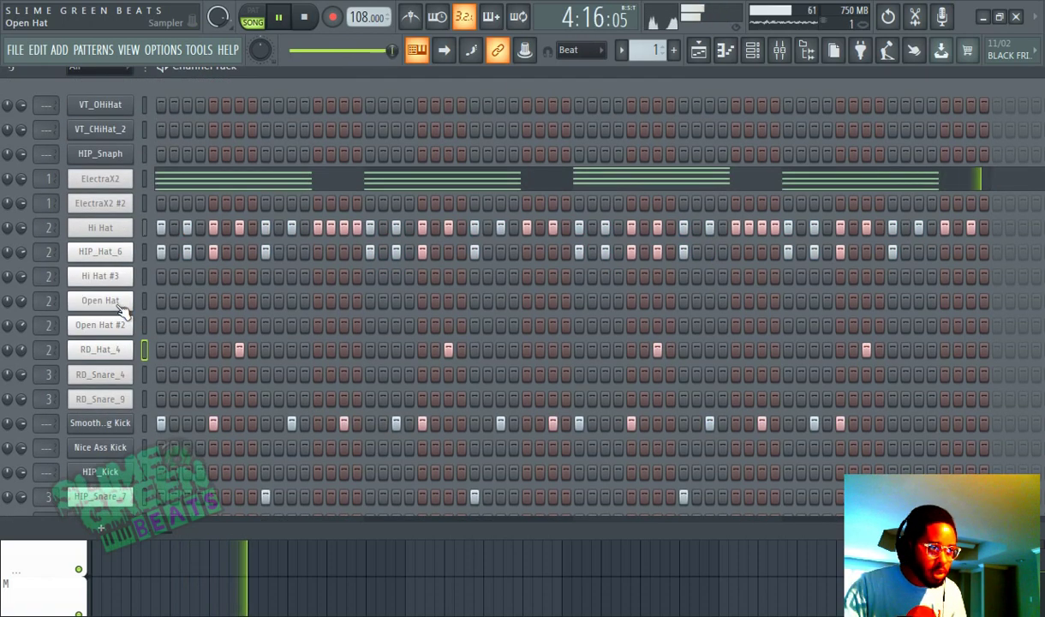
left_click(111, 106)
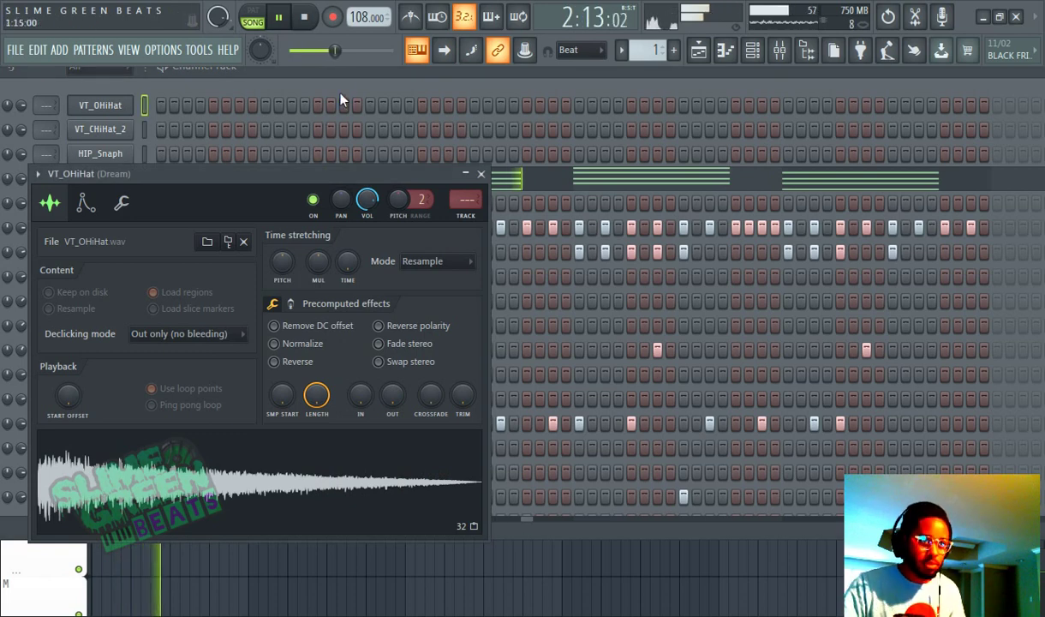
left_click(112, 129)
left_click(111, 106)
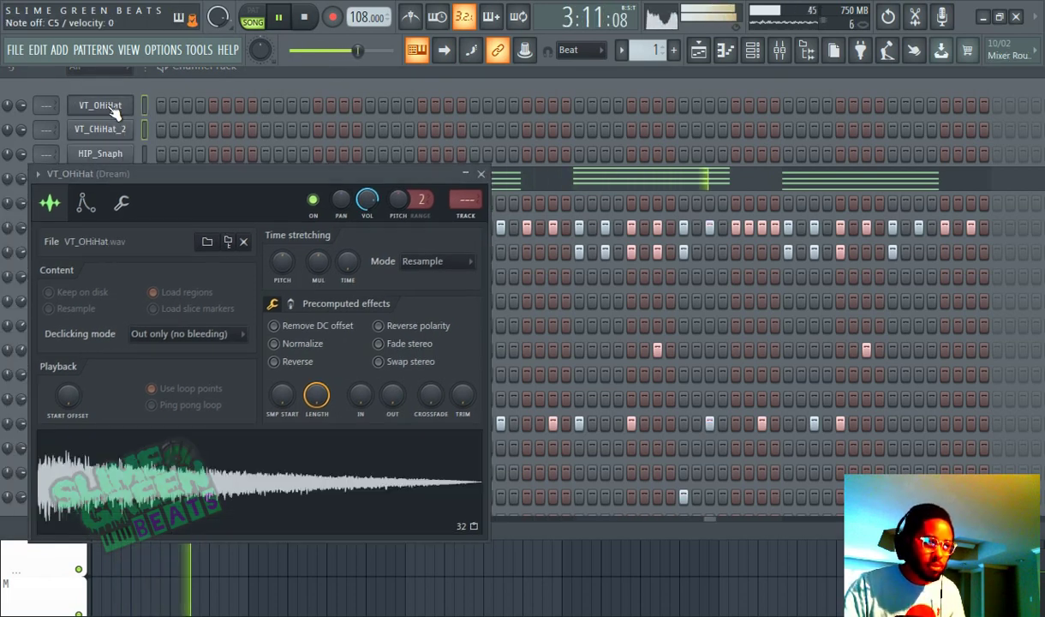
left_click(86, 203)
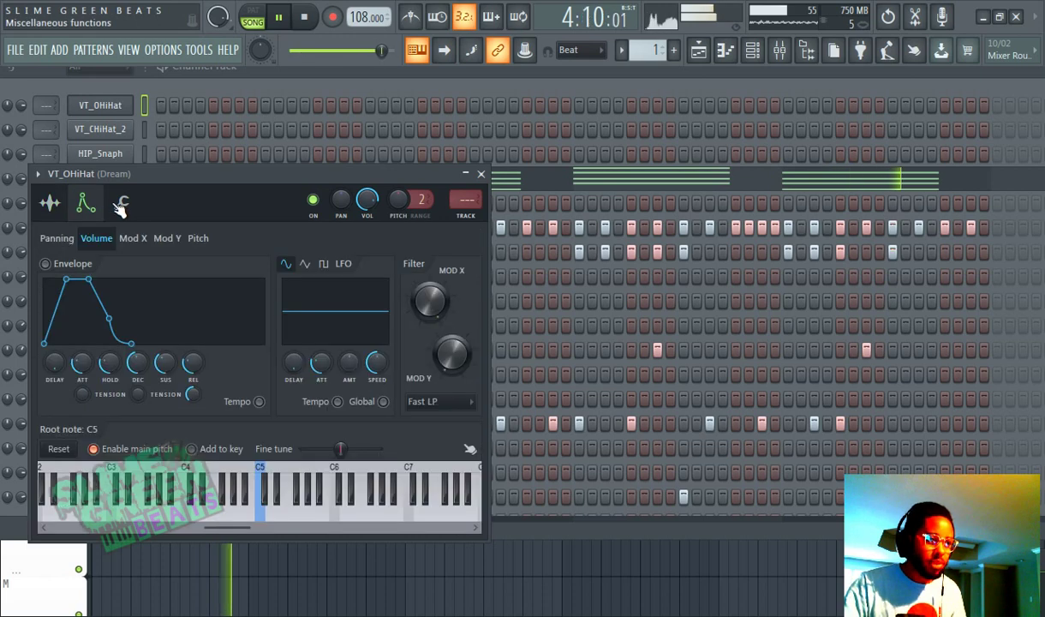
left_click(121, 203)
left_click(86, 203)
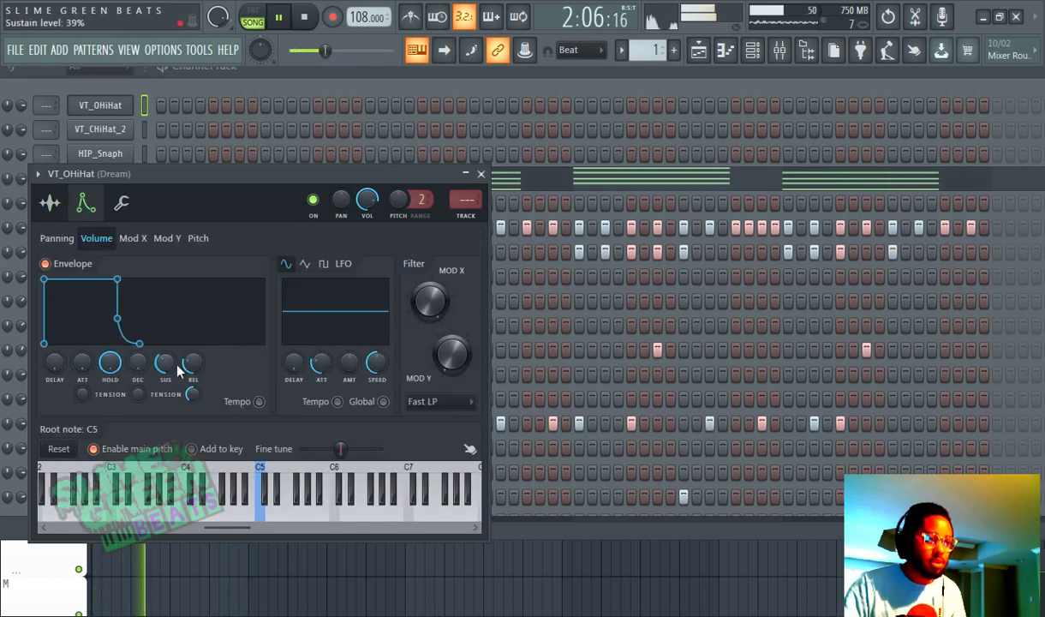
left_click(326, 83)
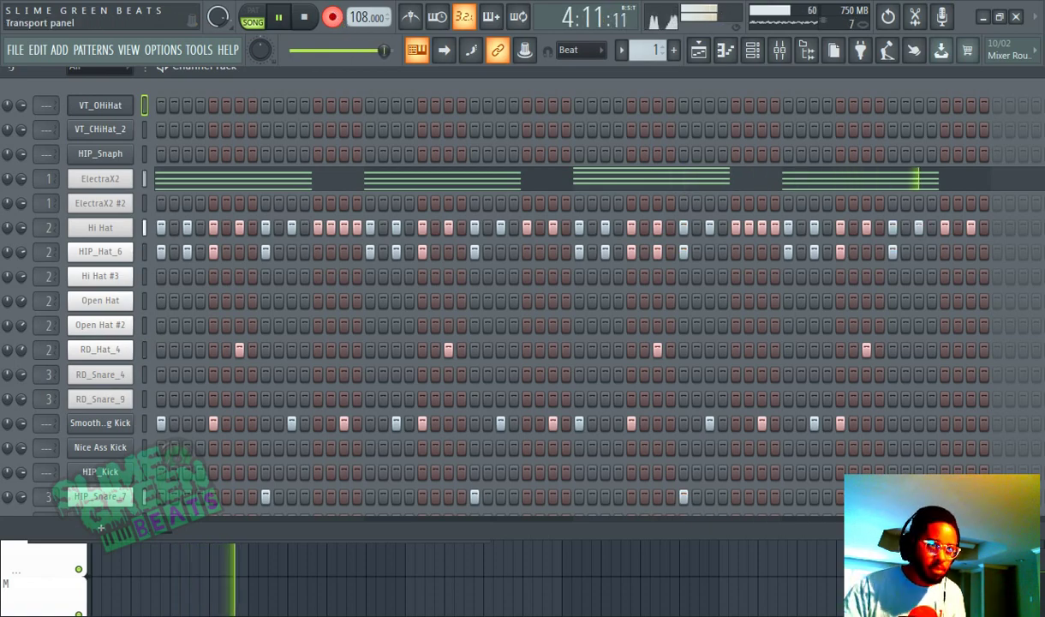
In VT_OHiHat's piano roll, move the bar 3 note down to A4 and delete the short note in bar 4
left_click(382, 114)
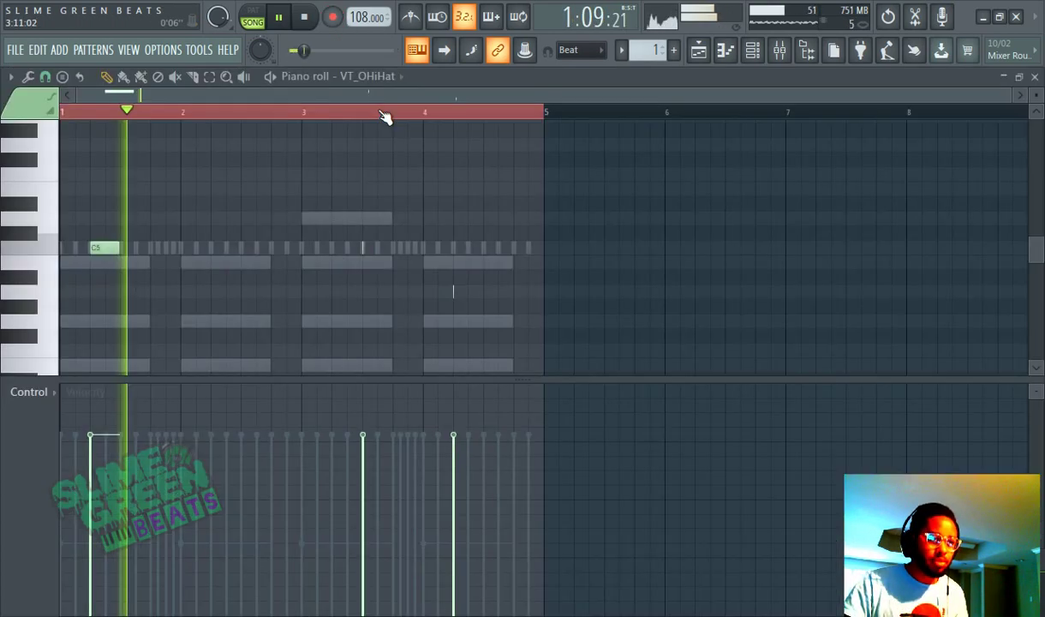
scroll(379, 161, "down", 2)
scroll(411, 178, "up", 1)
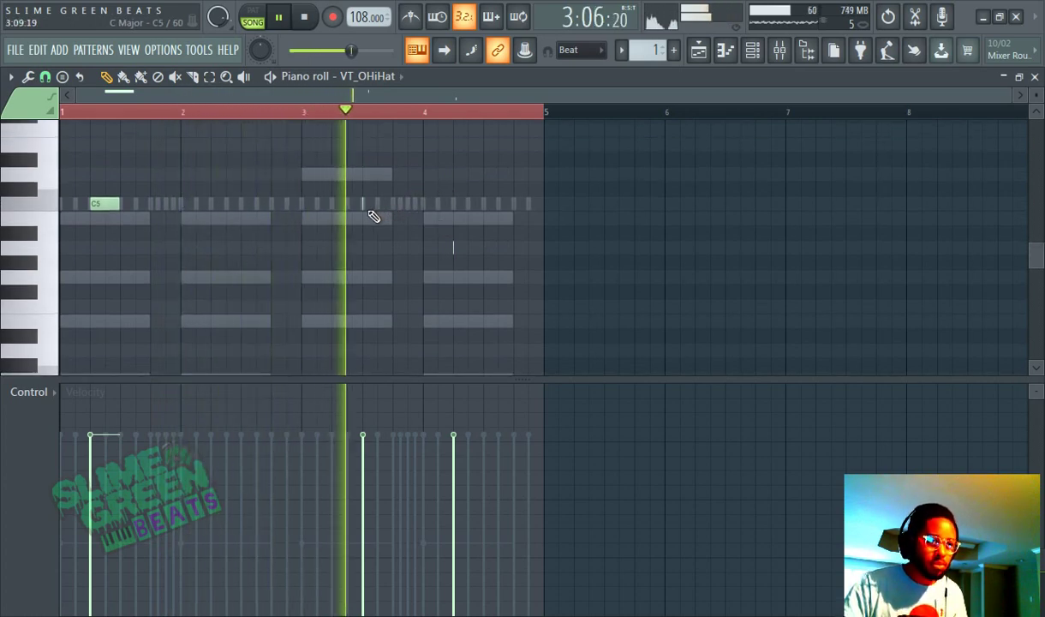
left_click_drag(364, 204, 377, 248)
right_click(455, 249)
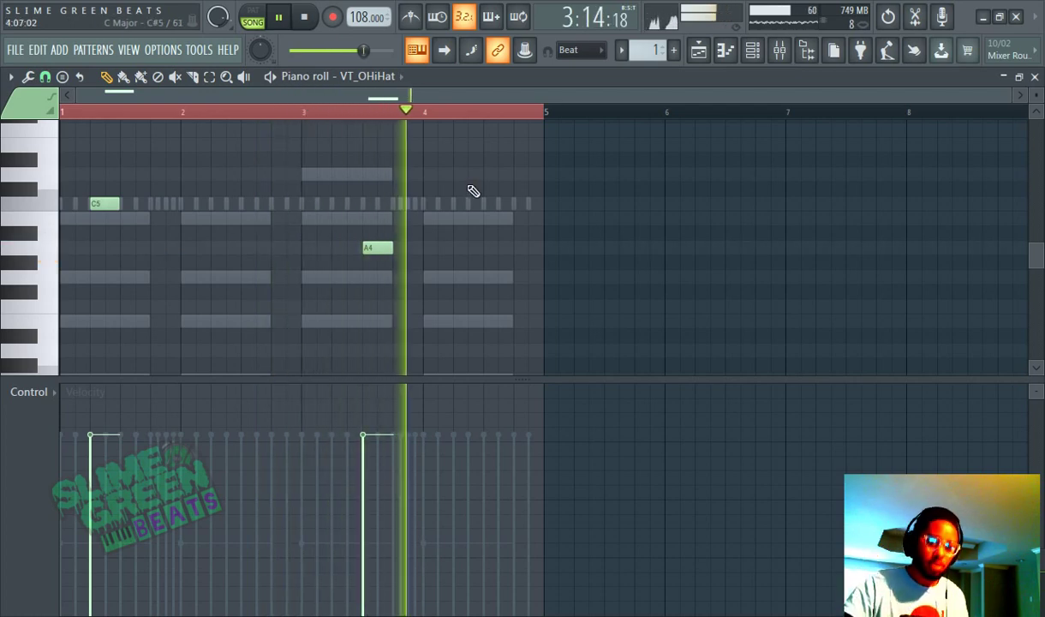
Move the bar 3 VT_OHiHat note earlier and down to E4, shortening it and lowering its velocity to about 33%
left_click_drag(381, 249, 343, 257)
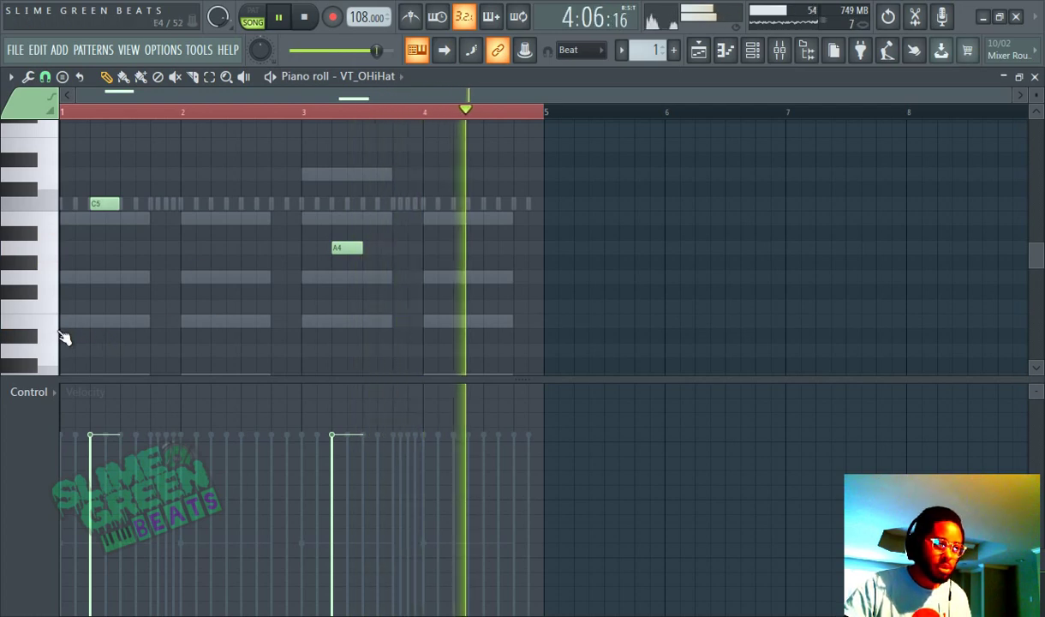
left_click_drag(351, 251, 353, 324)
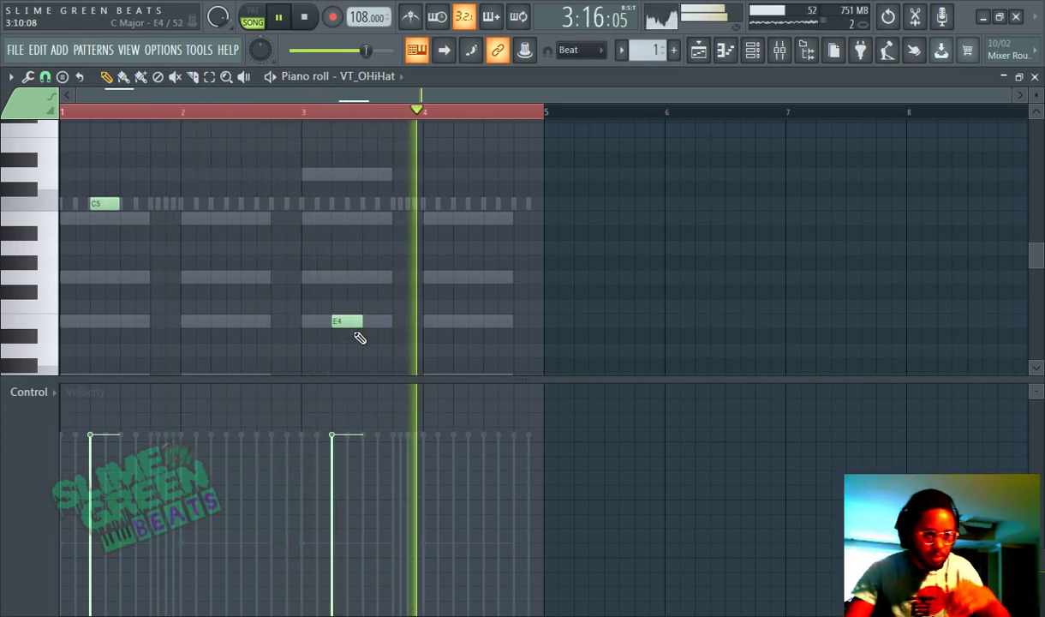
mouse_move(339, 498)
left_mouse_down()
mouse_move(343, 560)
mouse_move(333, 553)
left_mouse_up()
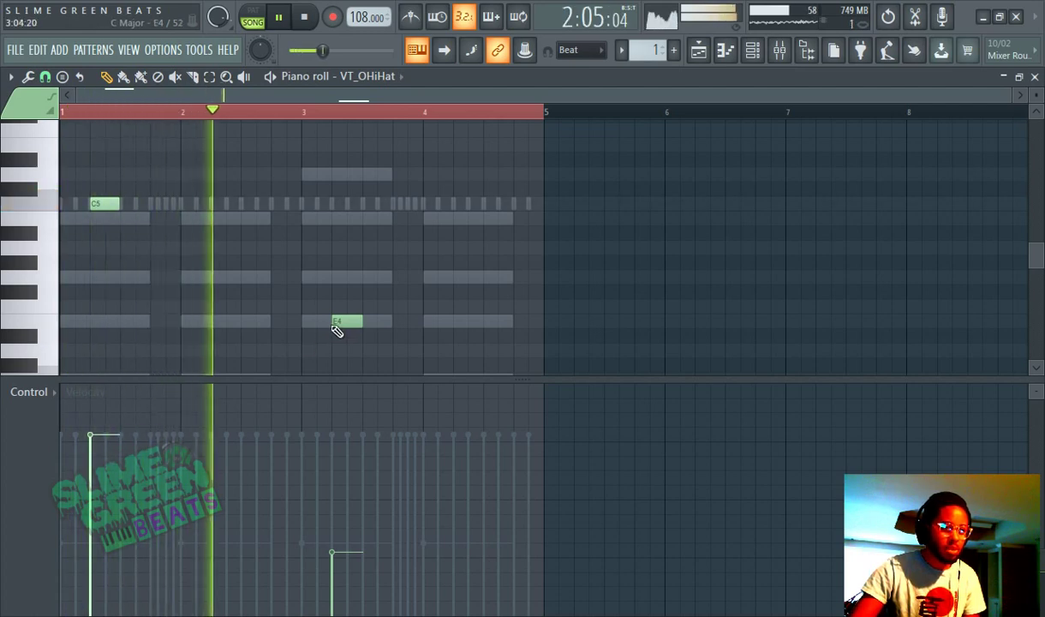
mouse_move(338, 325)
left_mouse_down()
mouse_move(362, 322)
mouse_move(349, 321)
left_mouse_up()
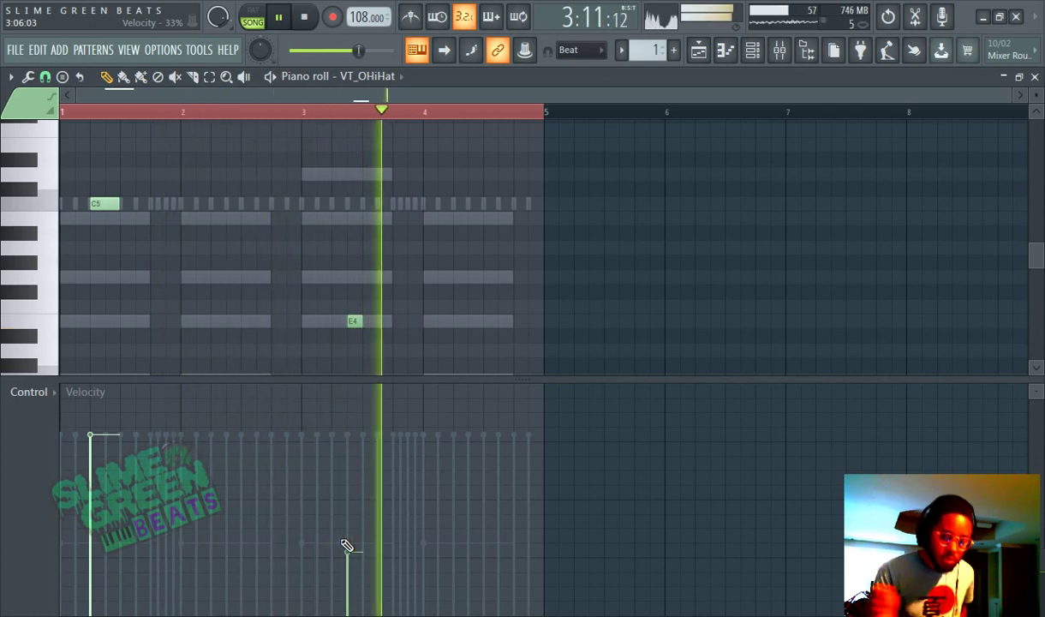
Switch to the Playlist, show the browser, and open the 808s + Bass folder of DECAP - Drums That Knock Vol. 9 in SLIME
left_click(701, 50)
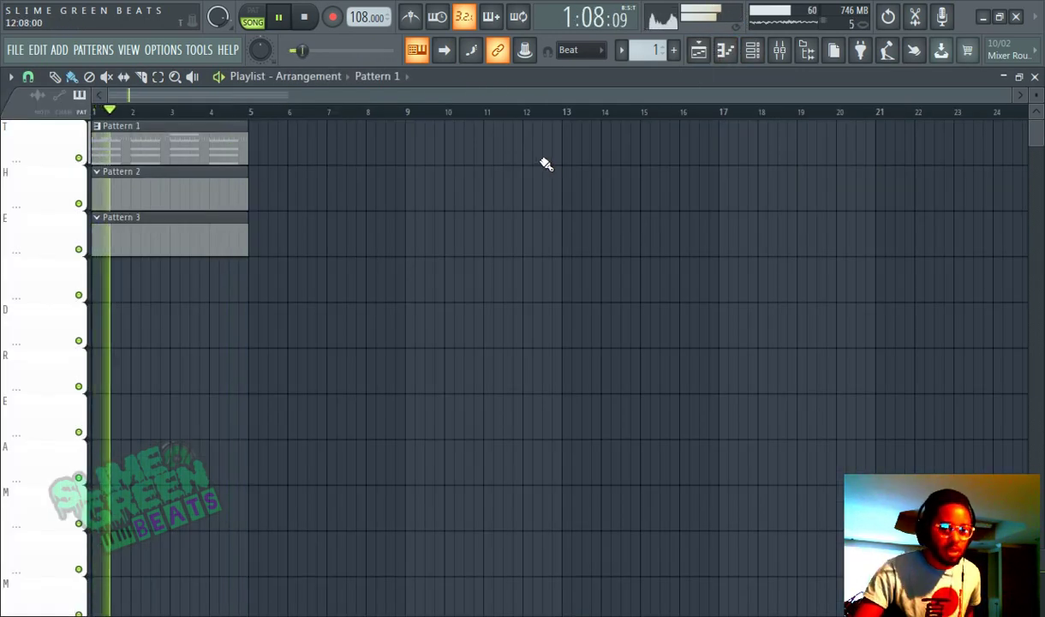
left_click(808, 53)
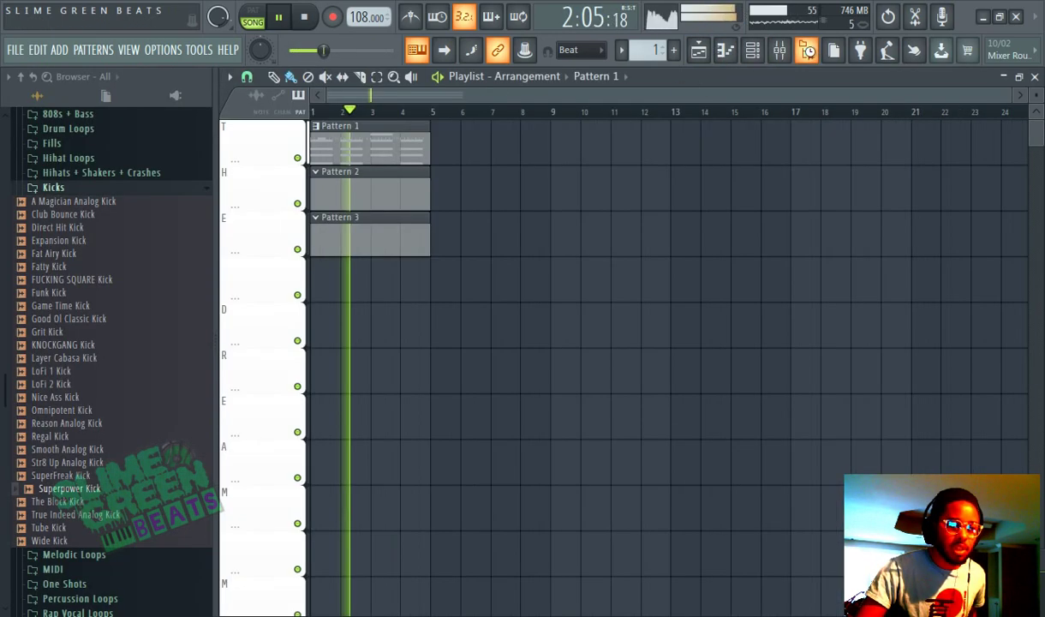
left_click(68, 191)
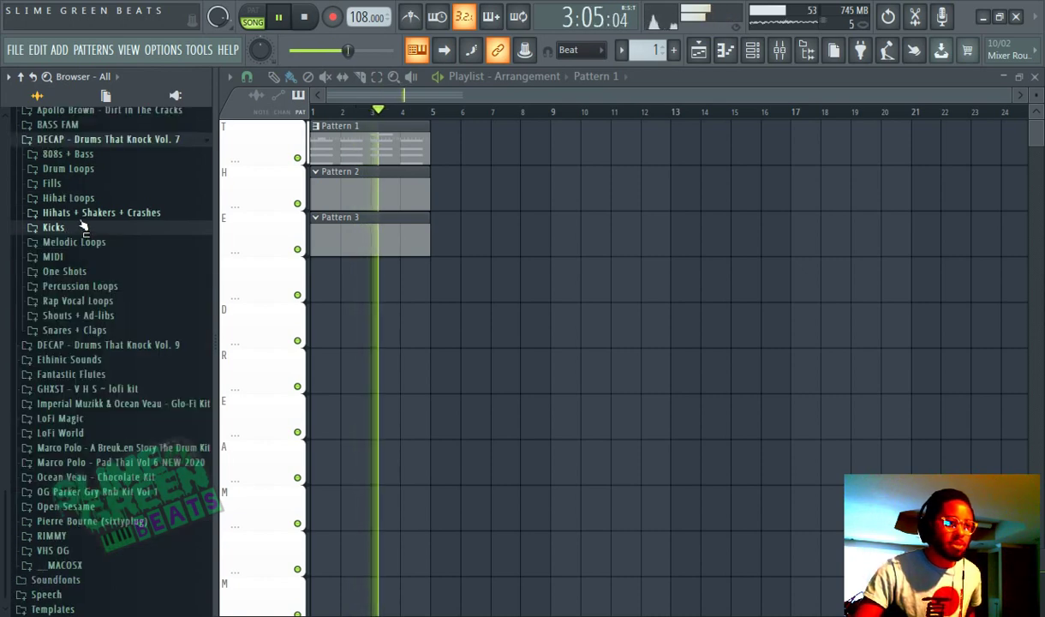
scroll(84, 223, "up", 2)
left_click(86, 220)
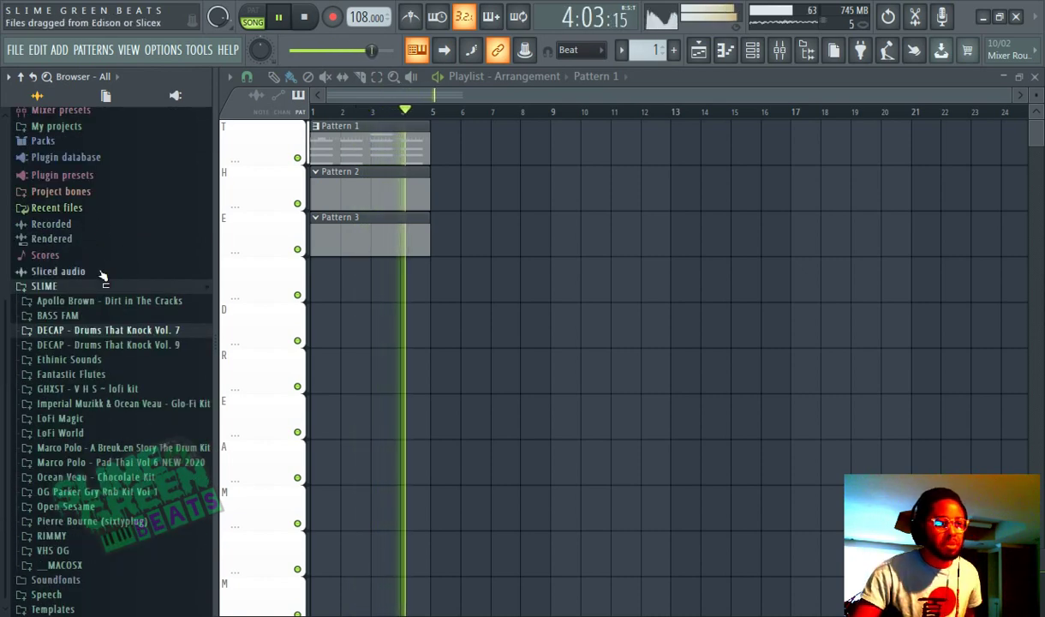
left_click(106, 300)
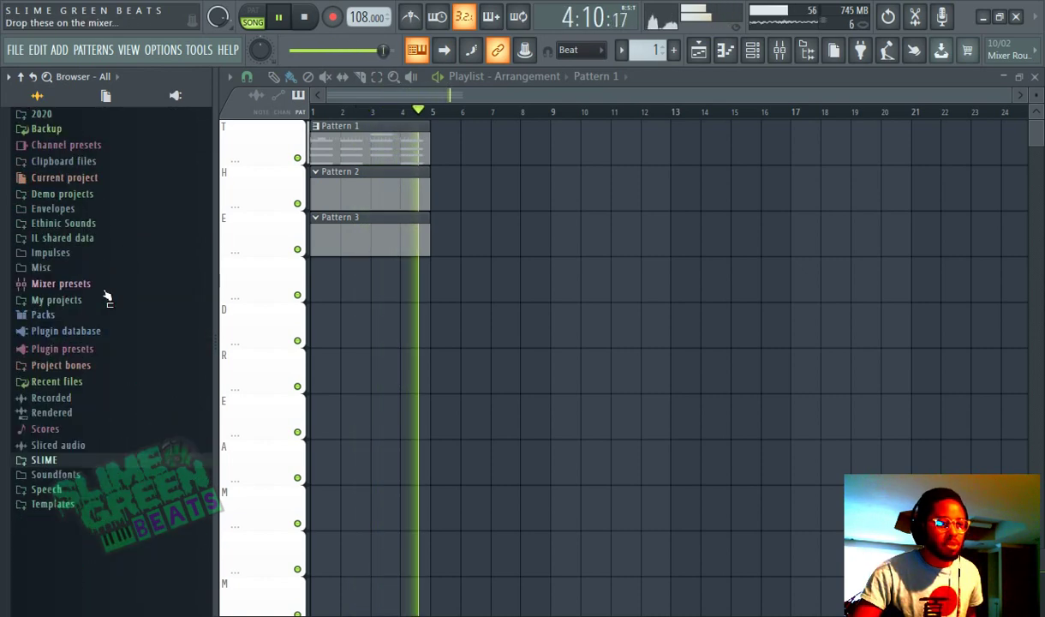
left_click(47, 464)
scroll(128, 462, "down", 5)
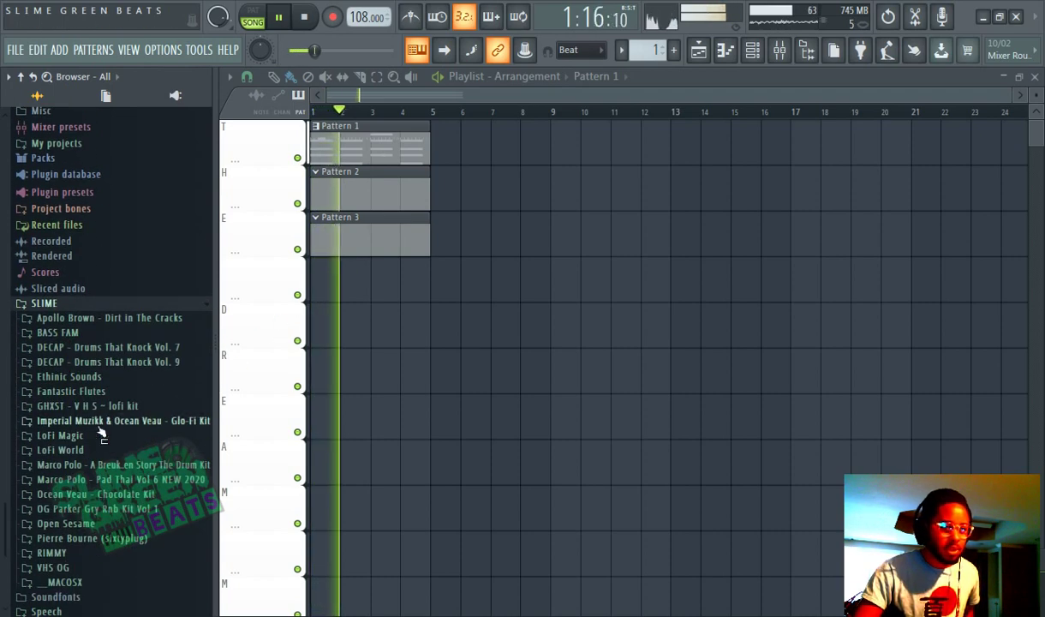
left_click(108, 363)
left_click(77, 381)
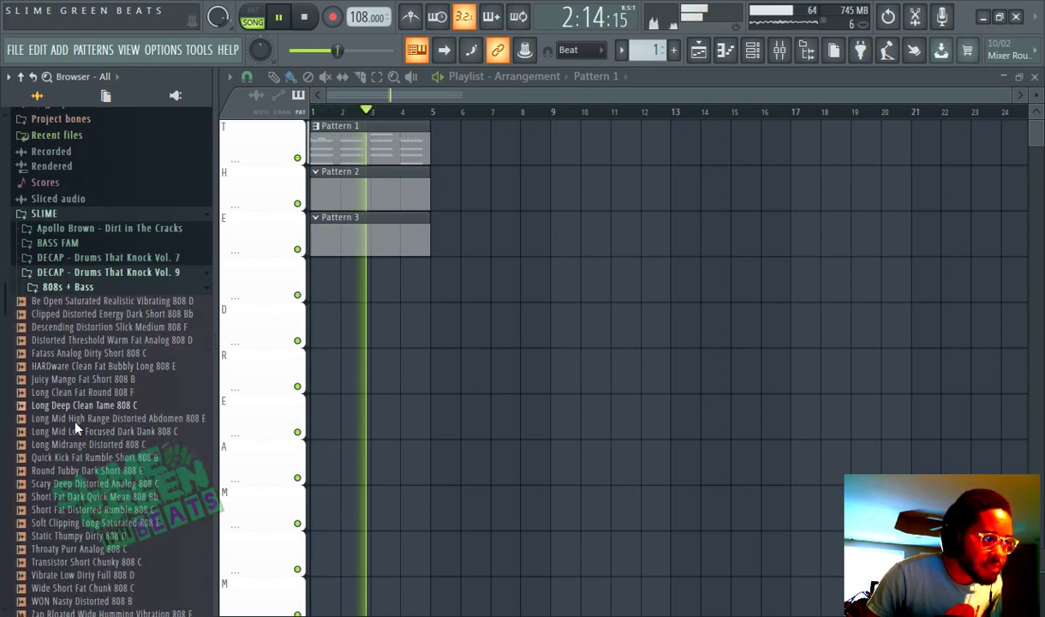
Audition 808s including Long Mid Low Focused Dark Dank, Short Fat Dark Quick Mean, Static Thumpy Dirty, Transistor Short Chunky and Vibrate Low Dirty Full
left_click(77, 427)
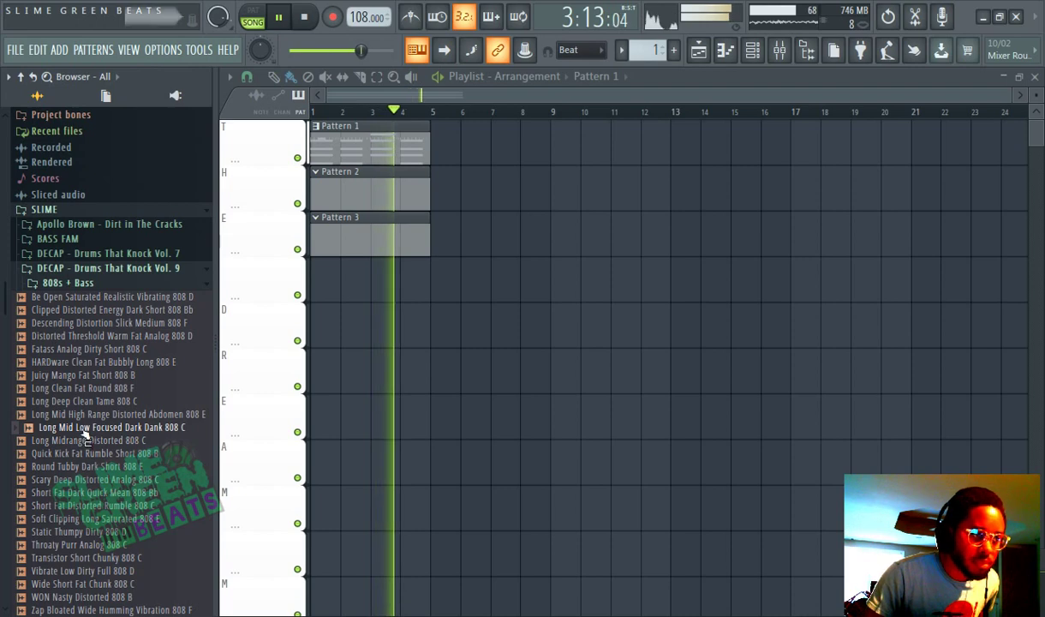
left_click(120, 375)
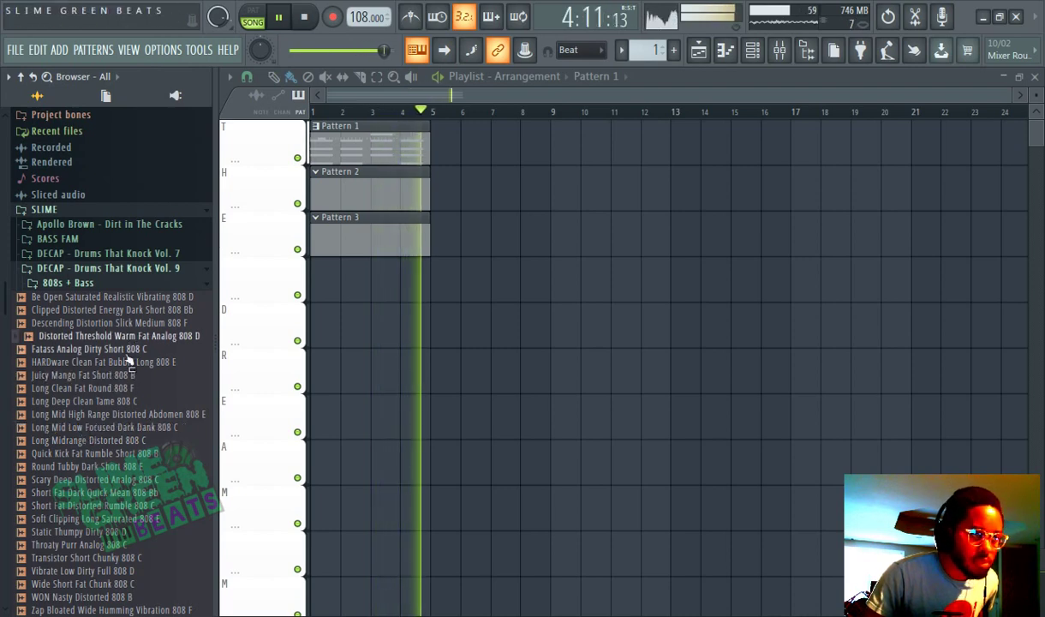
left_click(94, 493)
scroll(116, 456, "down", 4)
left_click(118, 363)
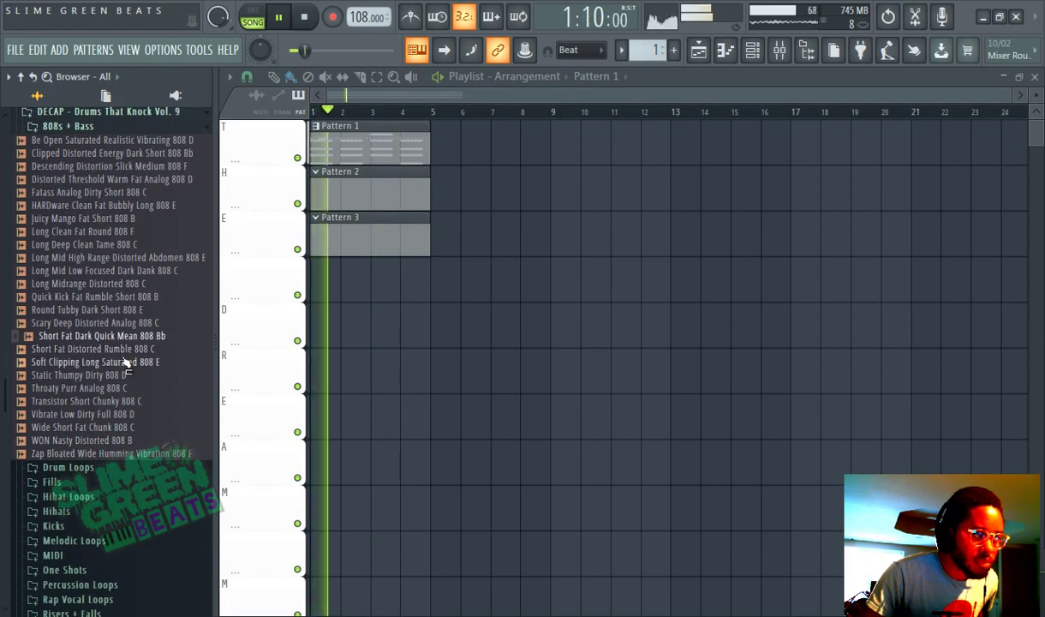
left_click(120, 376)
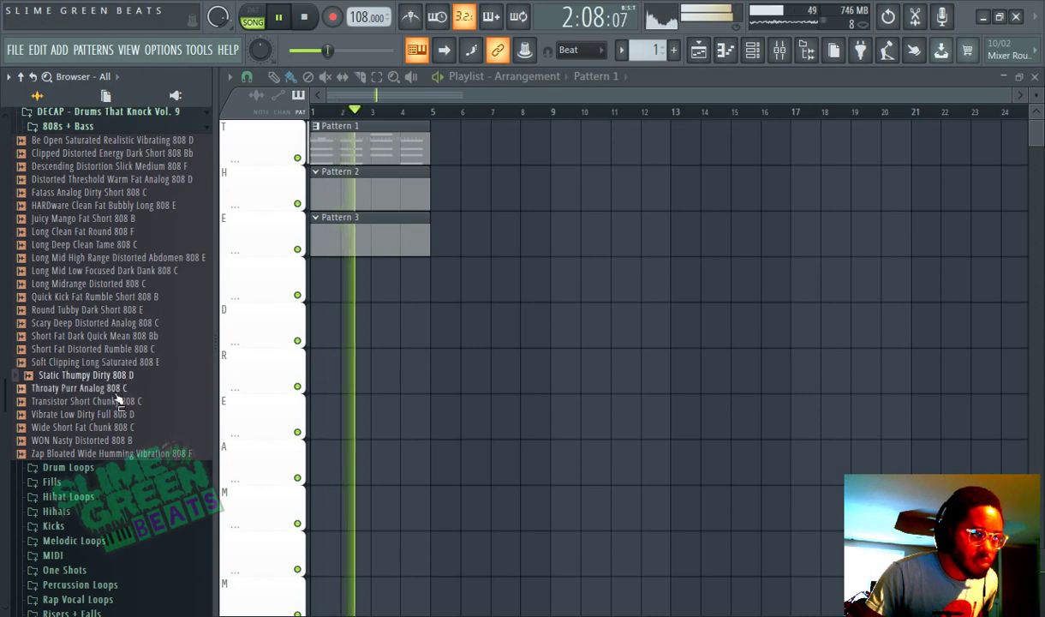
left_click(115, 404)
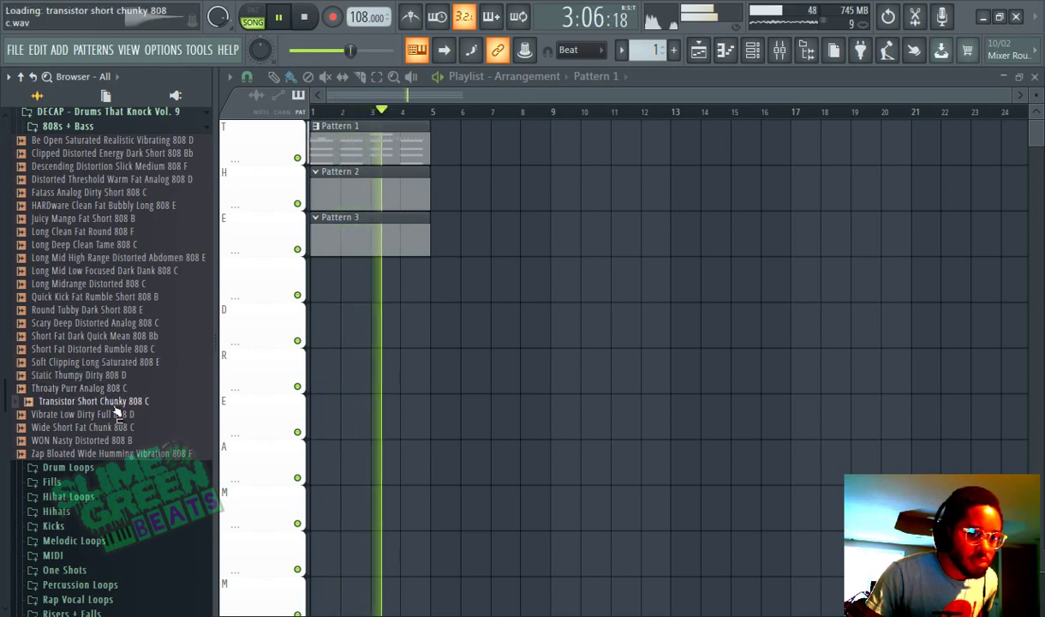
left_click(117, 414)
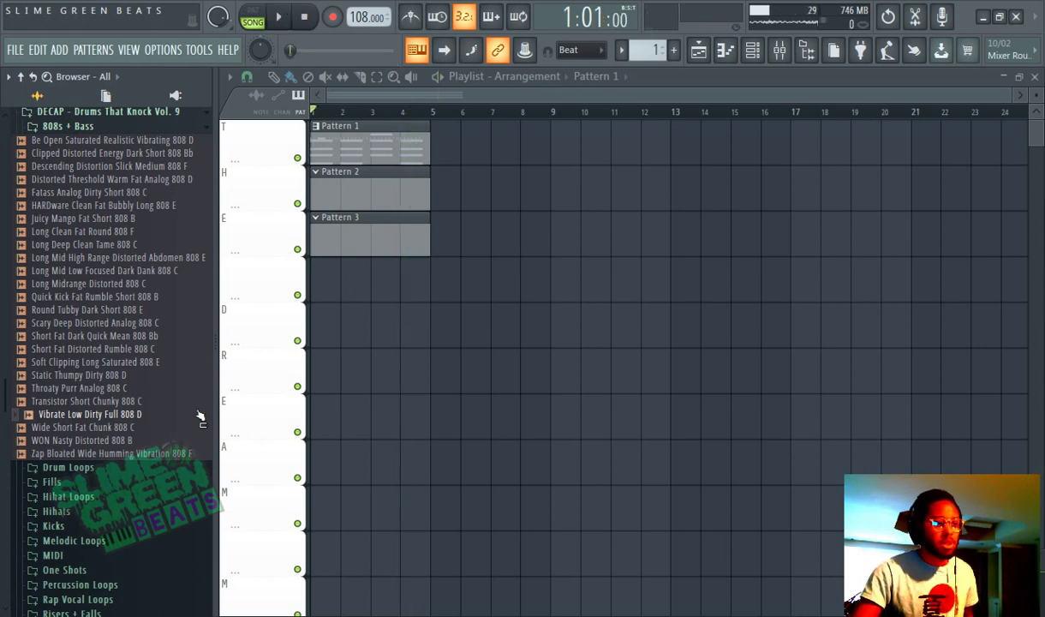
Hide the browser so the Playlist fills the workspace
left_click(806, 52)
left_click(806, 51)
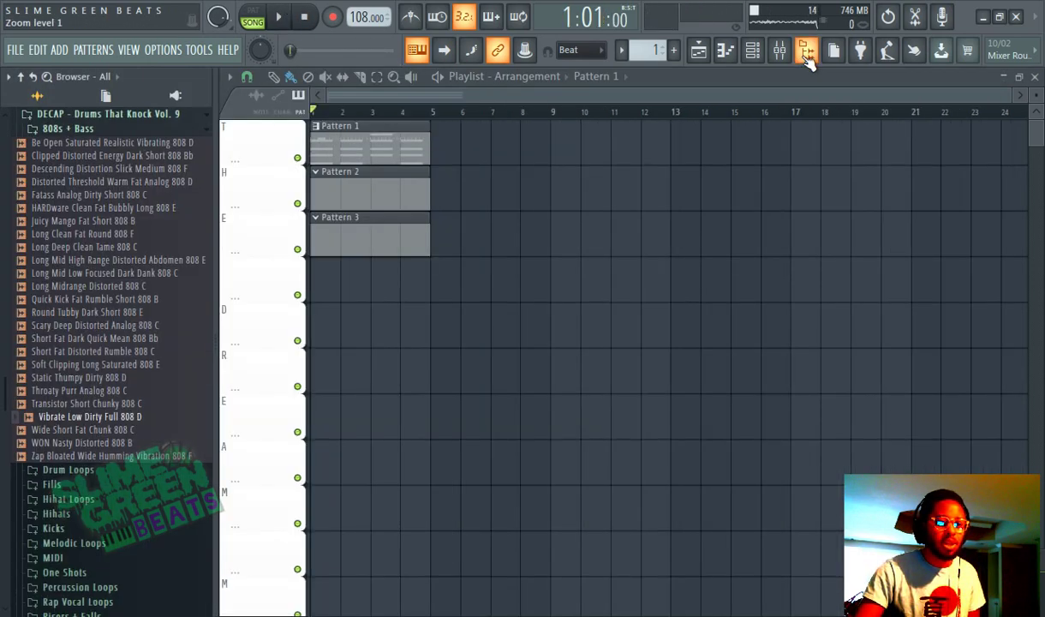
left_click(807, 51)
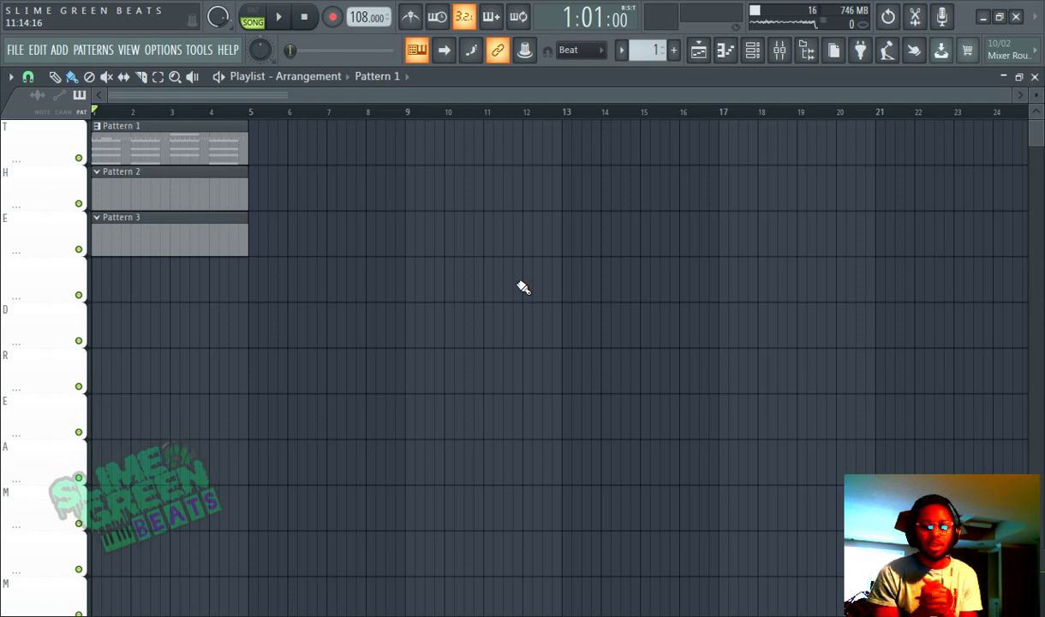